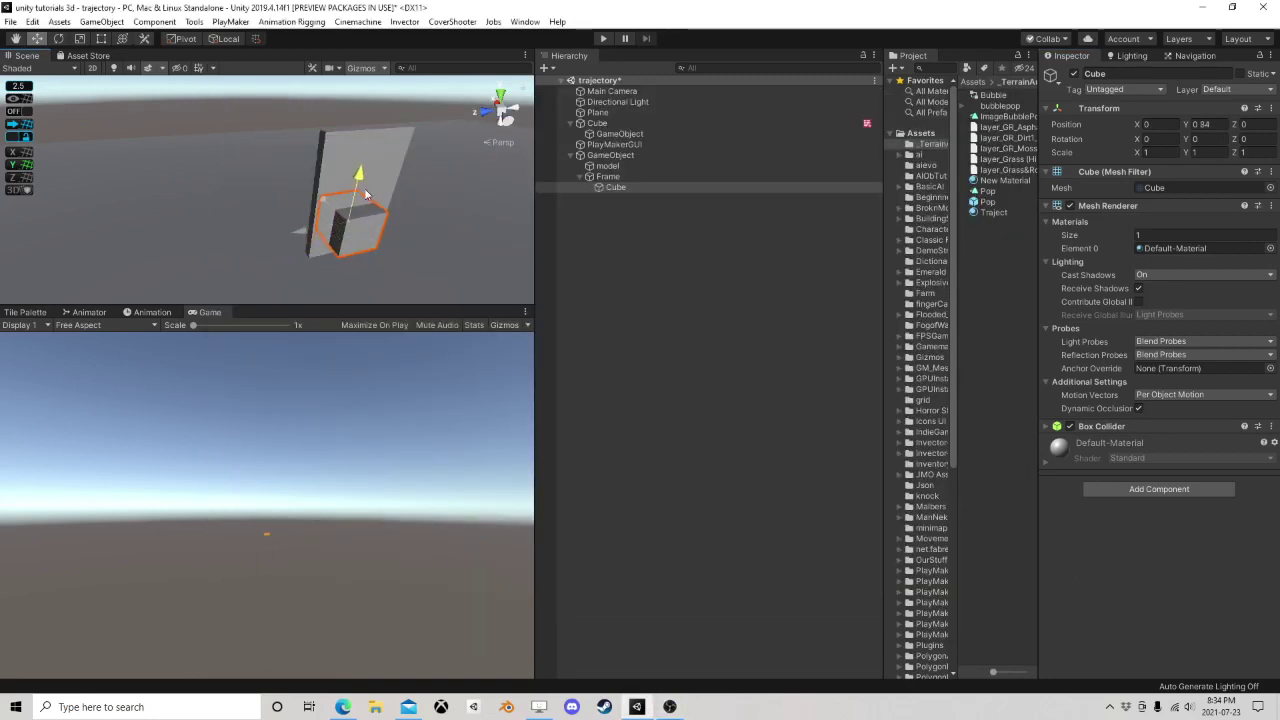
- Reshape the Frame's cube into a vertical post along one side of the door, about 3.17 high and 0.32 wide
{"action": "middle_click_drag", "start_coordinate": [382, 218], "coordinate": [319, 193]}
{"action": "scroll", "coordinate": [319, 193], "scroll_direction": "up", "scroll_amount": 2}
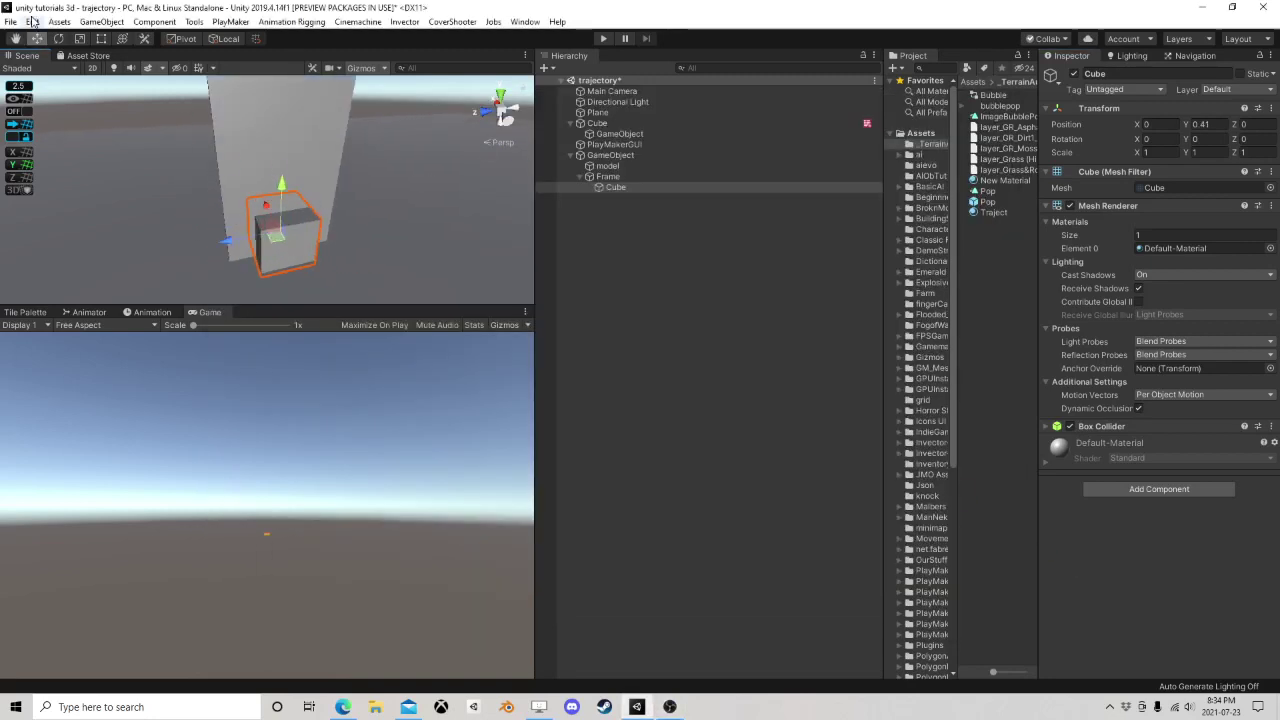
{"action": "left_click", "coordinate": [101, 38]}
{"action": "left_click_drag", "start_coordinate": [252, 213], "coordinate": [199, 217]}
{"action": "left_click_drag", "start_coordinate": [311, 197], "coordinate": [216, 153]}
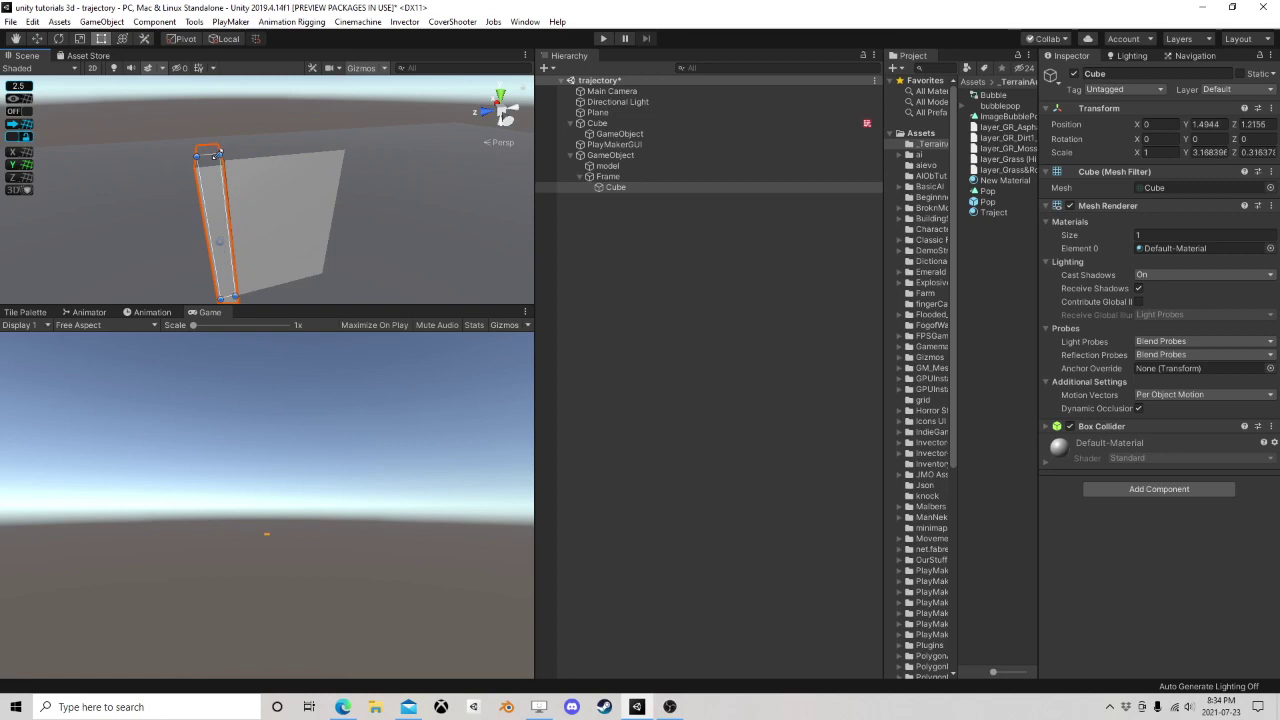
- Duplicate the post and move the copy to the opposite side of the door, at Z about -1.22
{"action": "left_click", "coordinate": [616, 188]}
{"action": "key", "text": "ctrl+d"}
{"action": "key", "text": "w"}
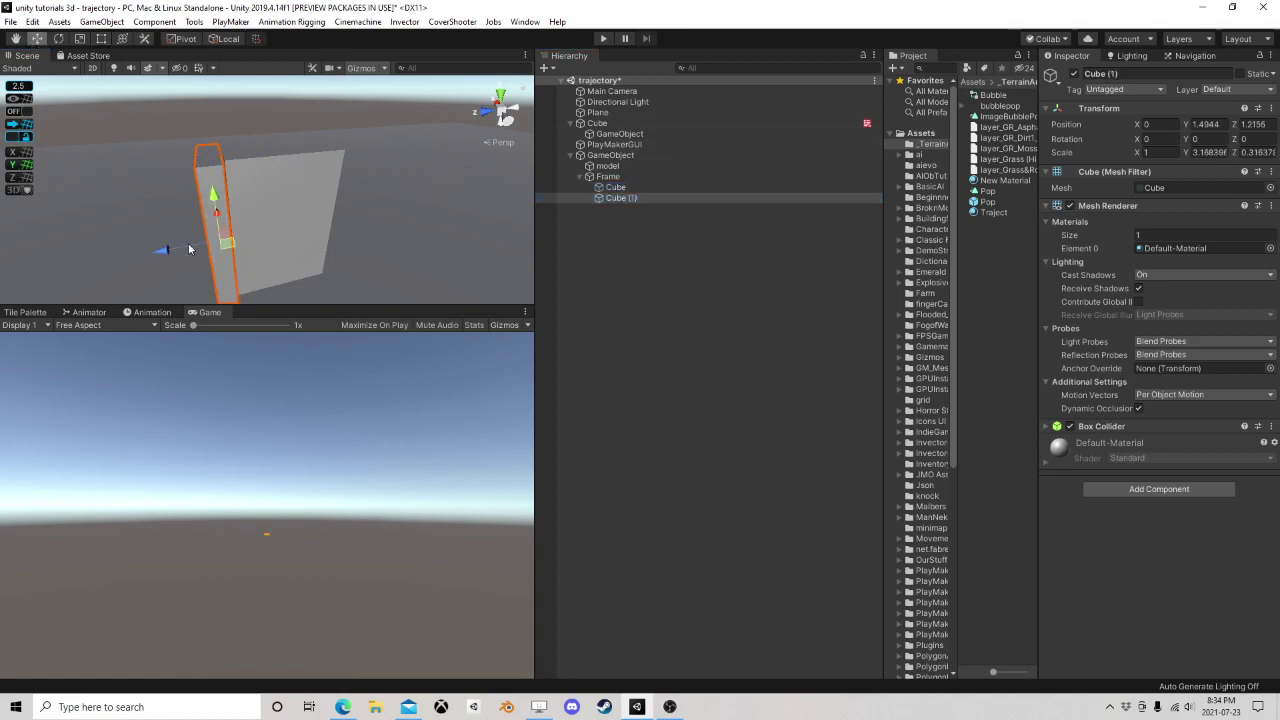
{"action": "left_click_drag", "start_coordinate": [192, 250], "coordinate": [278, 241]}
{"action": "key", "text": "f"}
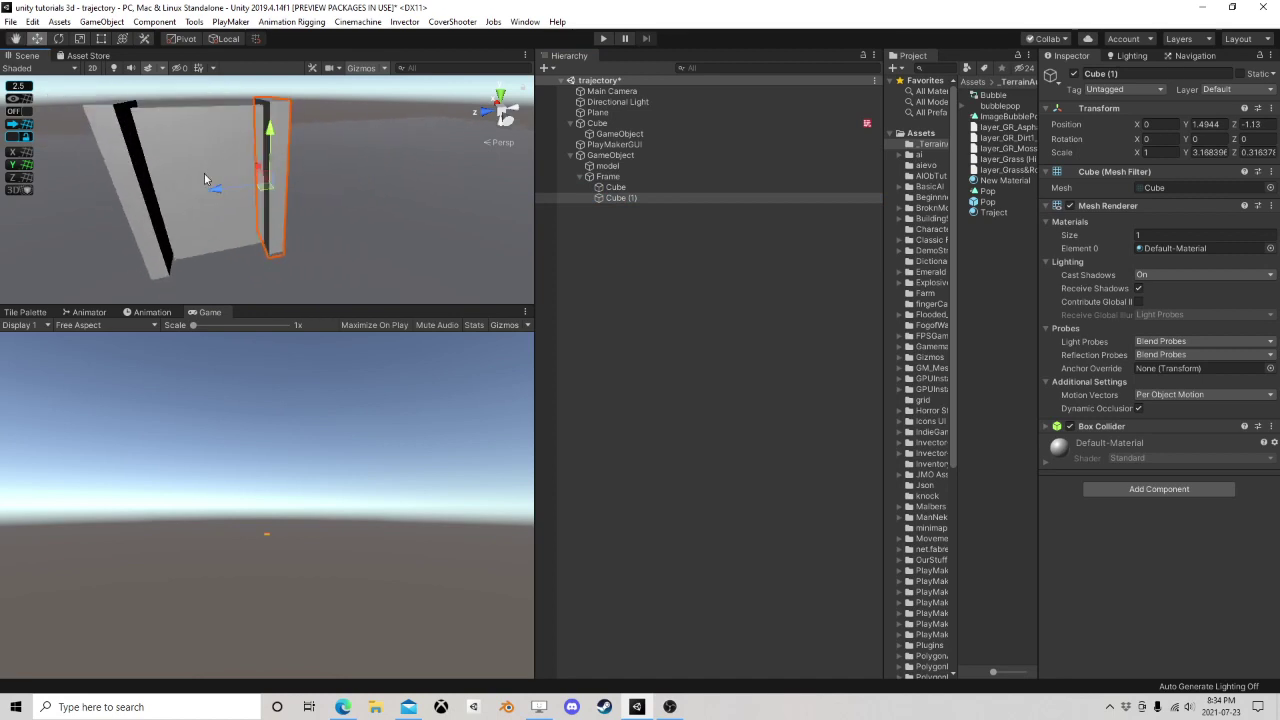
{"action": "left_click_drag", "start_coordinate": [211, 193], "coordinate": [217, 192]}
- Duplicate the second post and raise the copy above it to Y about 3.42
{"action": "key", "text": "ctrl+d"}
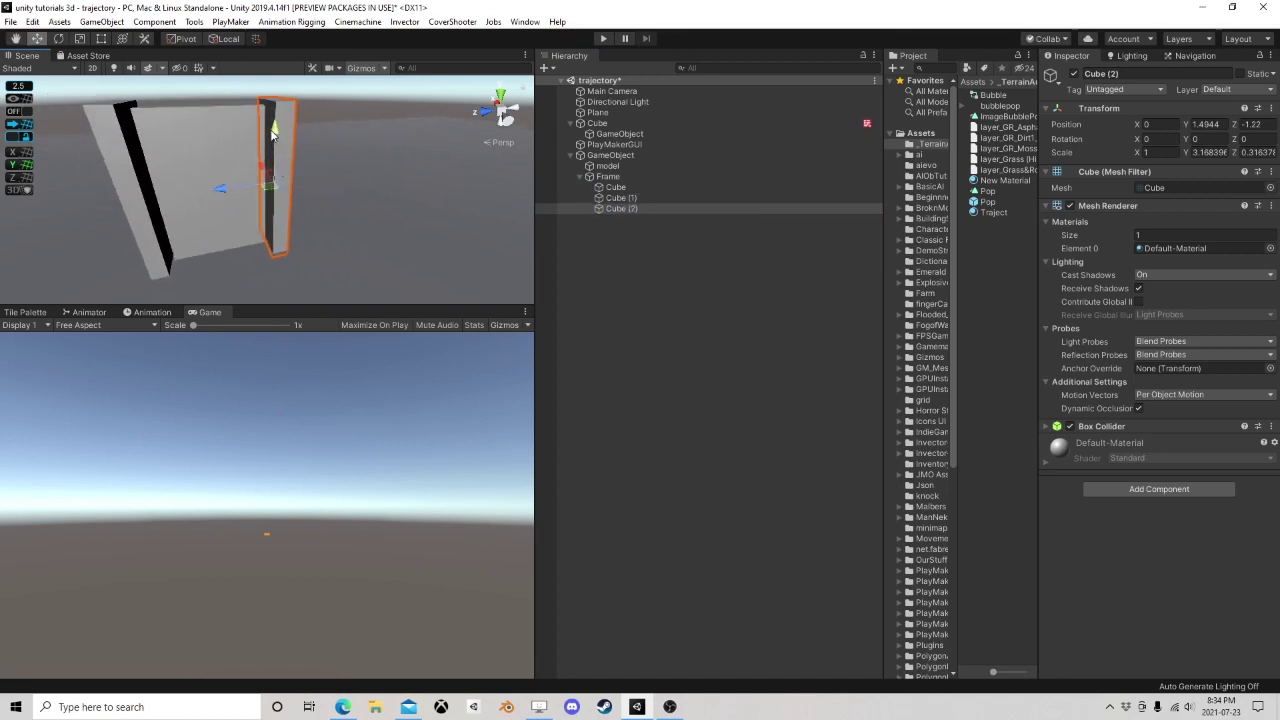
{"action": "left_click_drag", "start_coordinate": [275, 136], "coordinate": [287, 56]}
{"action": "key", "text": "t"}
{"action": "key", "text": "f"}
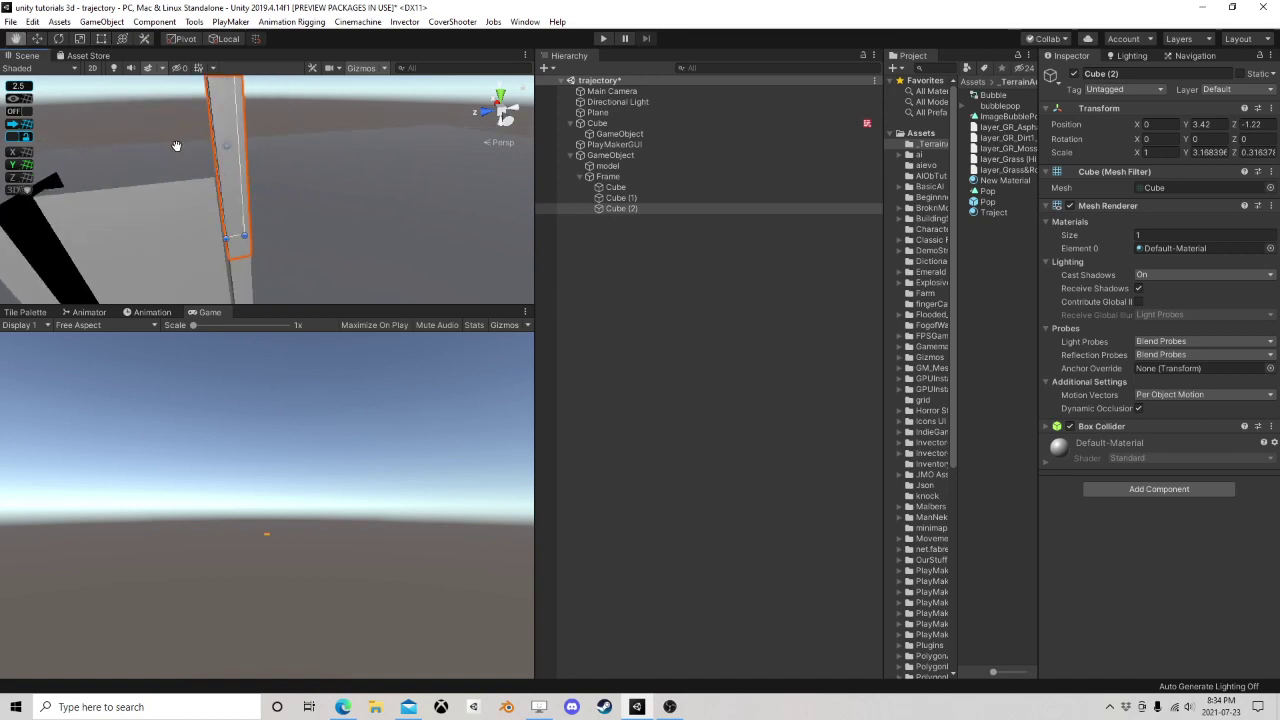
- Resize the raised copy into a lintel across both posts, about 0.17 high and 2.69 long
{"action": "left_click_drag", "start_coordinate": [205, 243], "coordinate": [189, 175]}
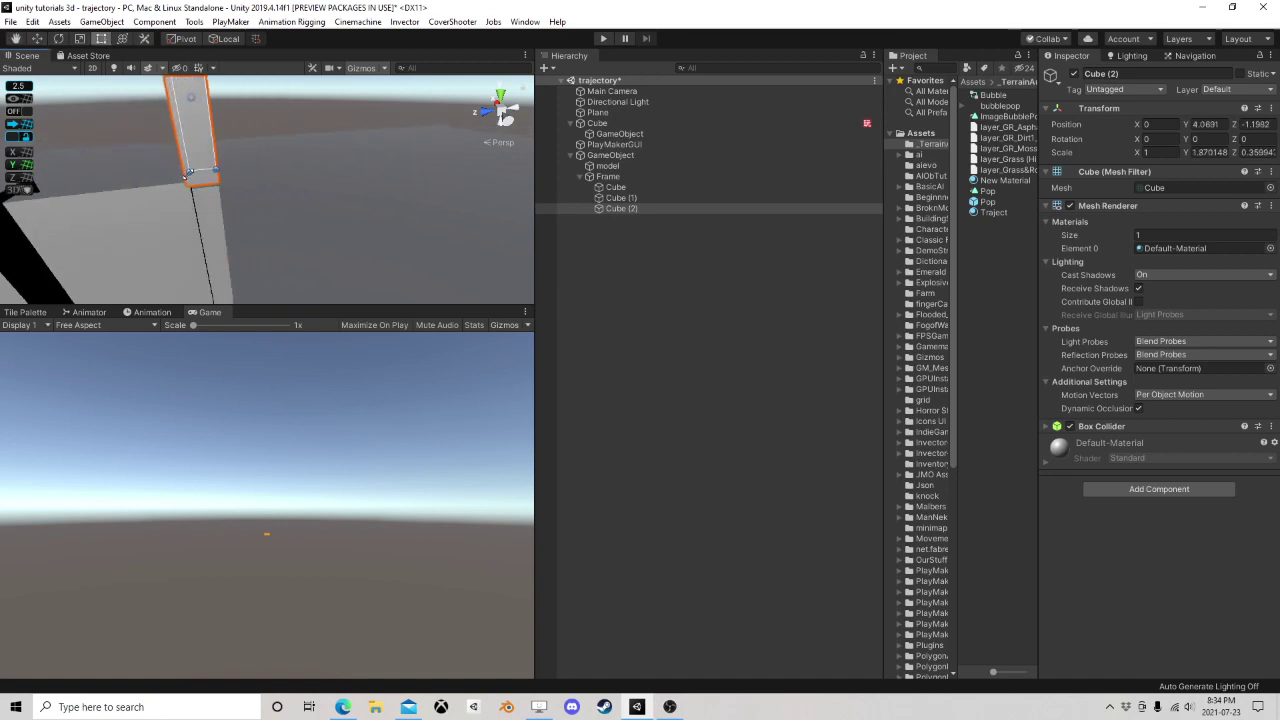
{"action": "right_click_drag", "start_coordinate": [124, 223], "coordinate": [108, 176]}
{"action": "middle_click_drag", "start_coordinate": [108, 176], "coordinate": [134, 178]}
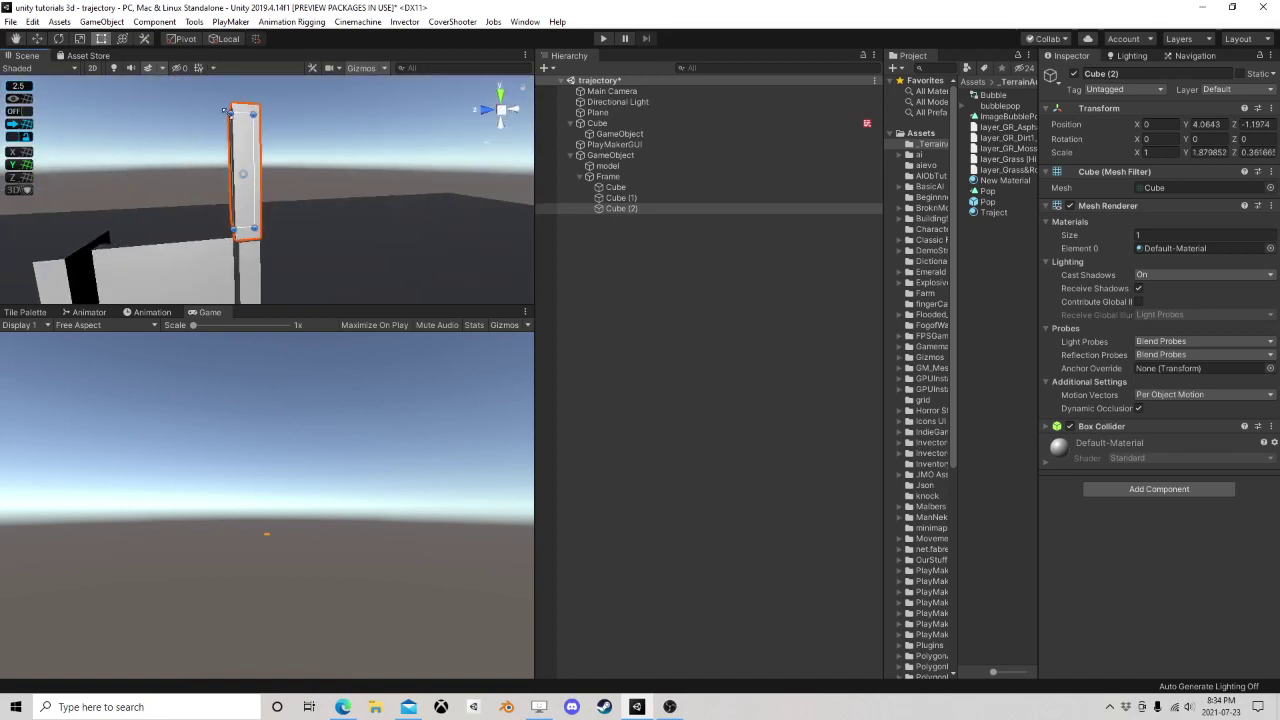
{"action": "left_click_drag", "start_coordinate": [232, 111], "coordinate": [62, 234]}
{"action": "middle_click_drag", "start_coordinate": [152, 235], "coordinate": [198, 140]}
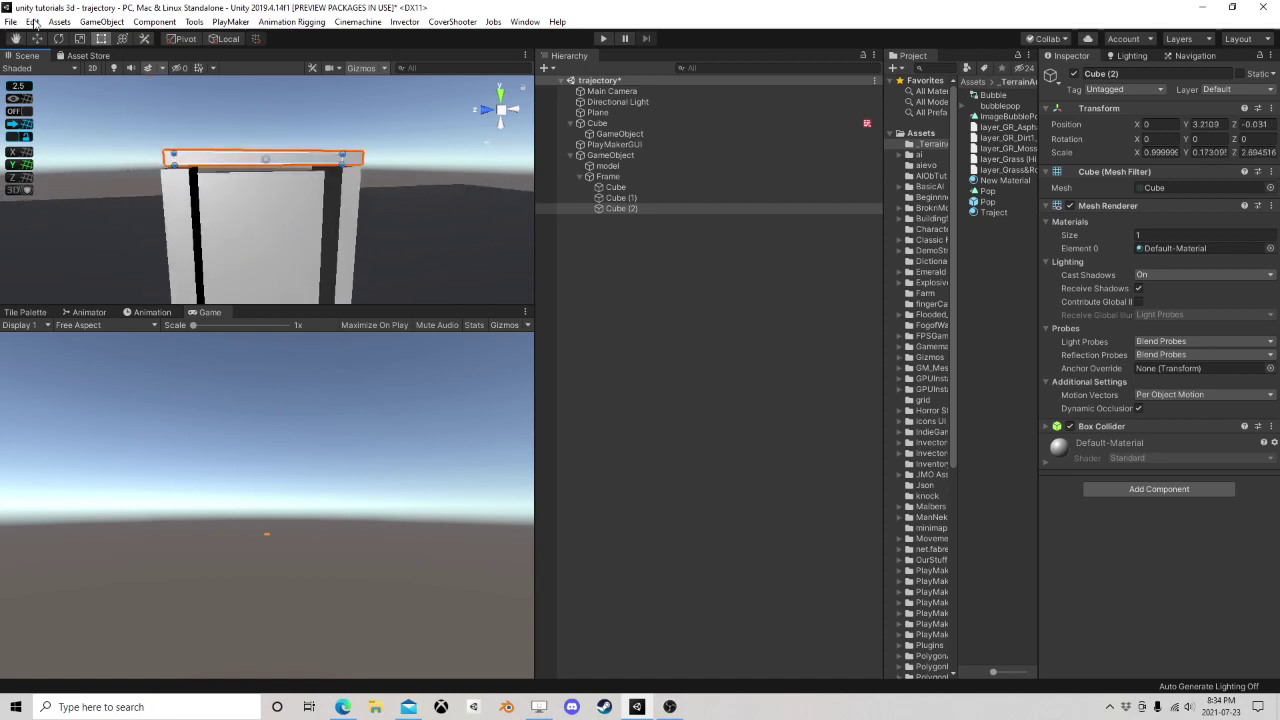
{"action": "key", "text": "w"}
{"action": "left_click_drag", "start_coordinate": [268, 111], "coordinate": [268, 113]}
{"action": "right_click_drag", "start_coordinate": [268, 113], "coordinate": [384, 182]}
- Add a Rigidbody to the Frame object, with Is Kinematic enabled and Use Gravity disabled
{"action": "left_click", "coordinate": [621, 176]}
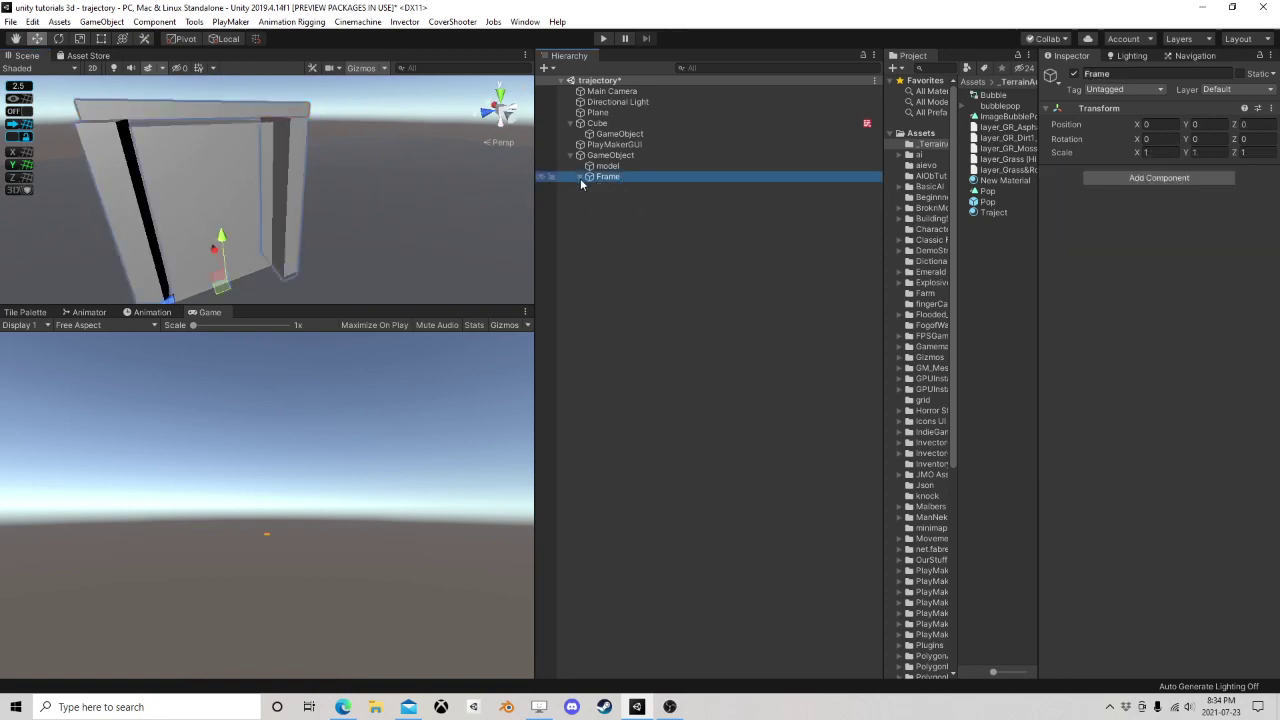
{"action": "left_click", "coordinate": [1140, 179]}
{"action": "type", "text": "r"}
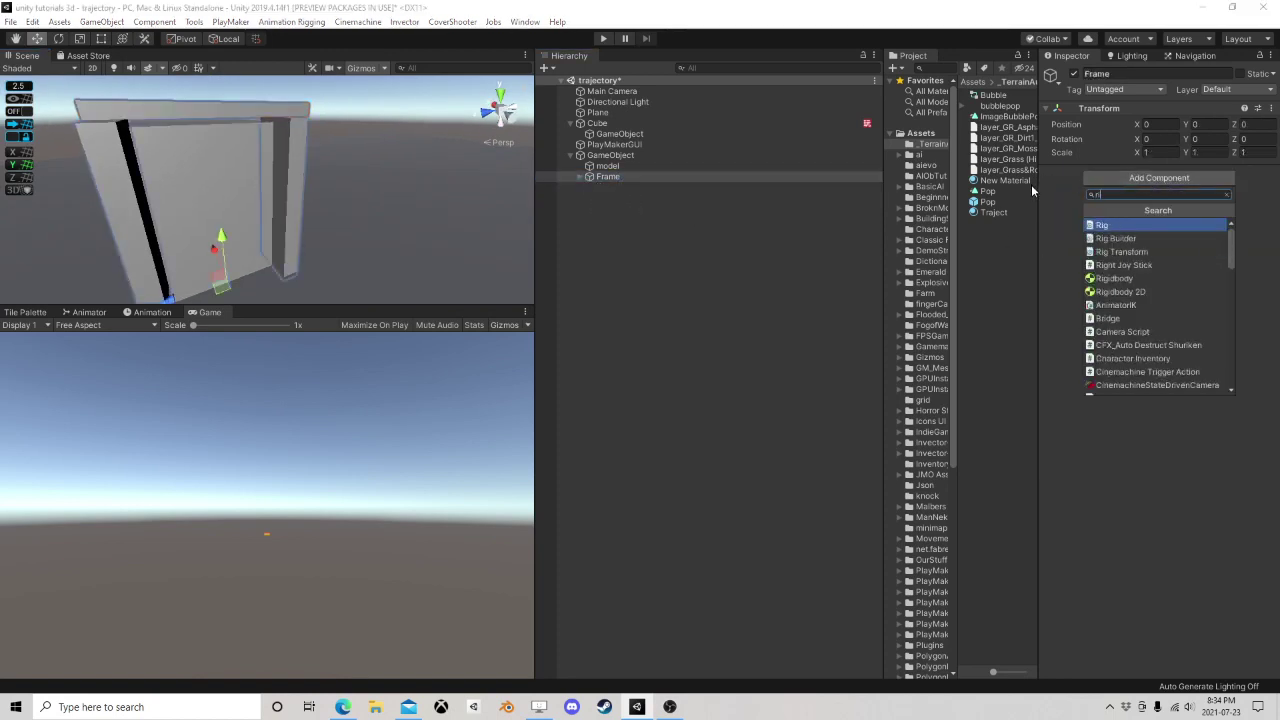
{"action": "left_click", "coordinate": [1113, 278]}
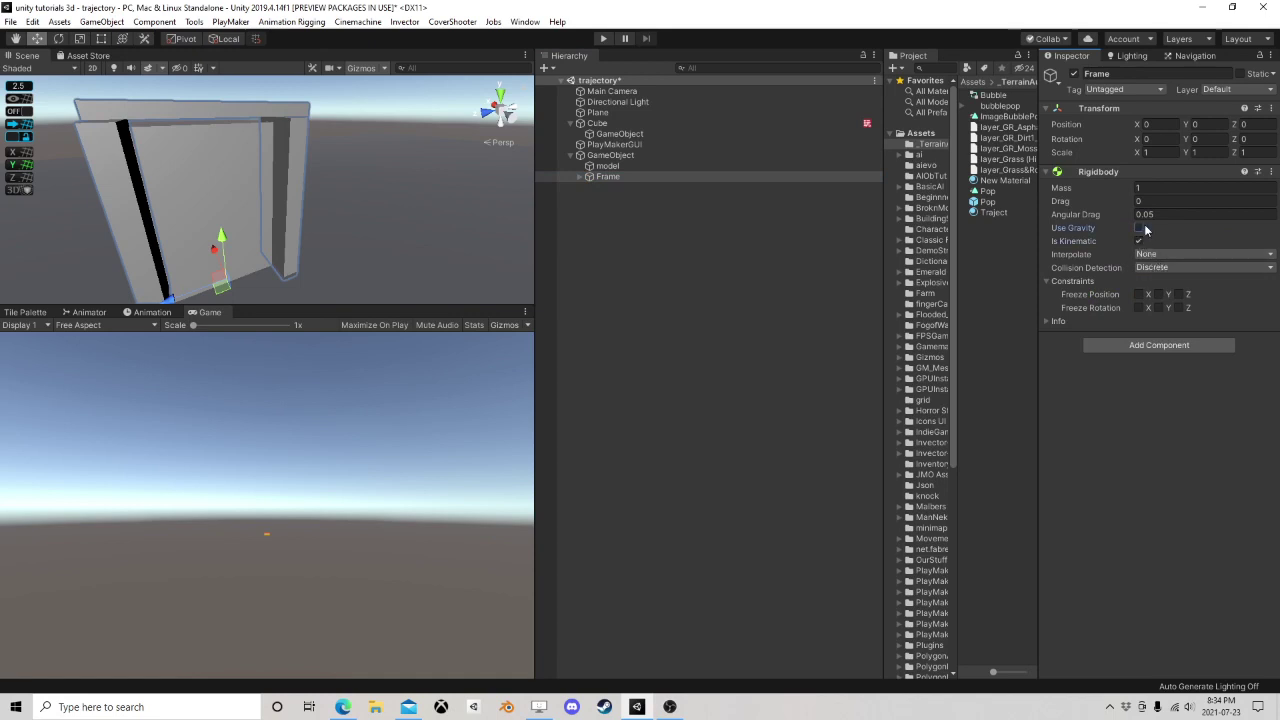
- Add a Rigidbody component to the door's model object
{"action": "left_click", "coordinate": [610, 155]}
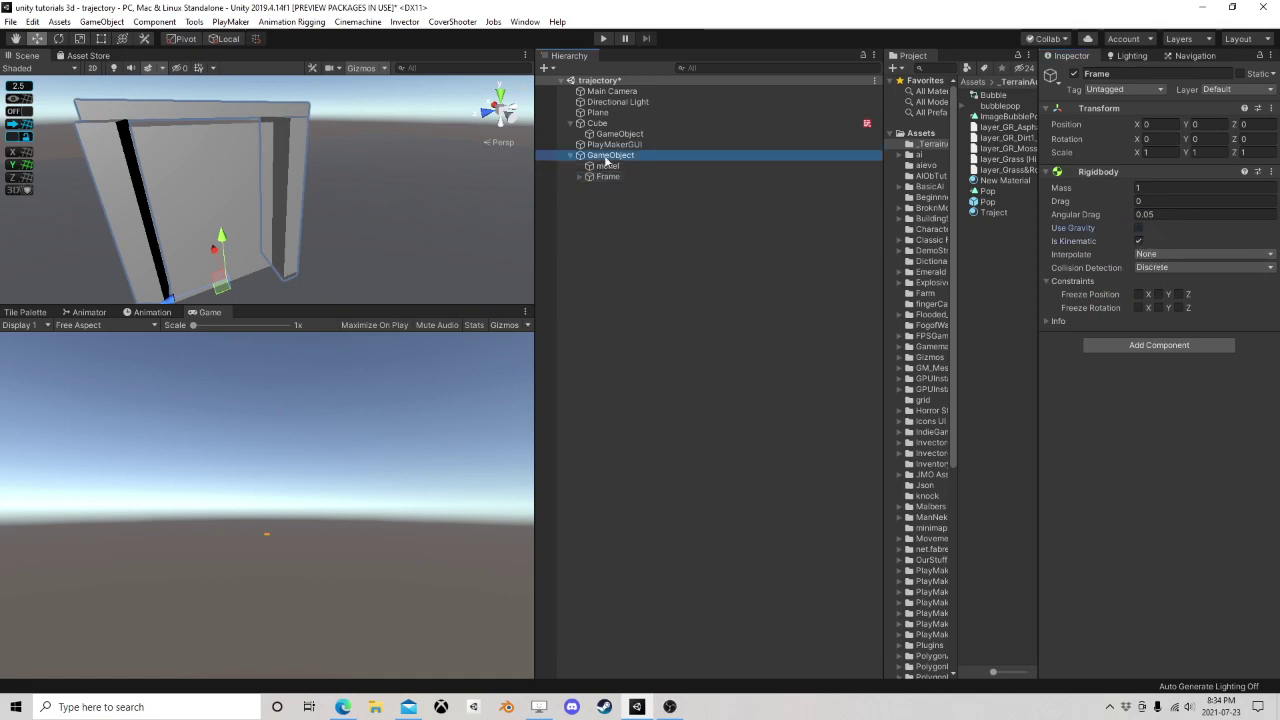
{"action": "left_click", "coordinate": [607, 166]}
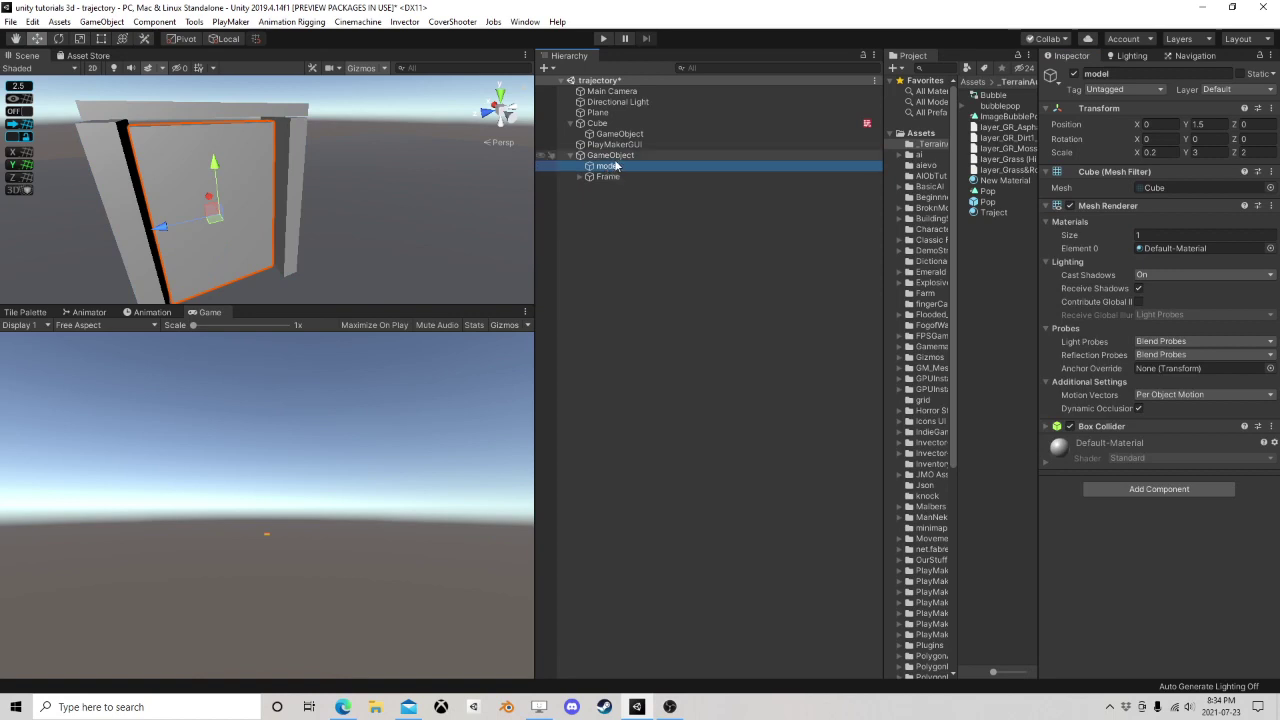
{"action": "left_click", "coordinate": [1137, 490]}
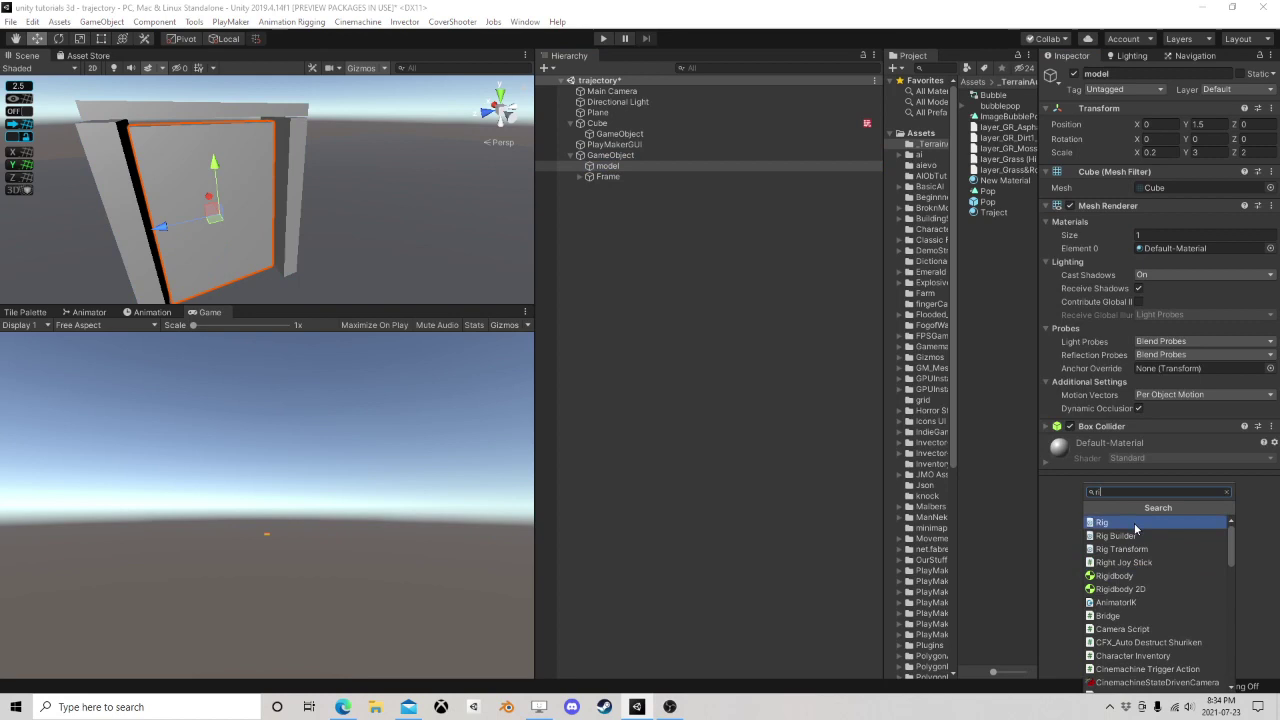
{"action": "left_click", "coordinate": [1118, 576]}
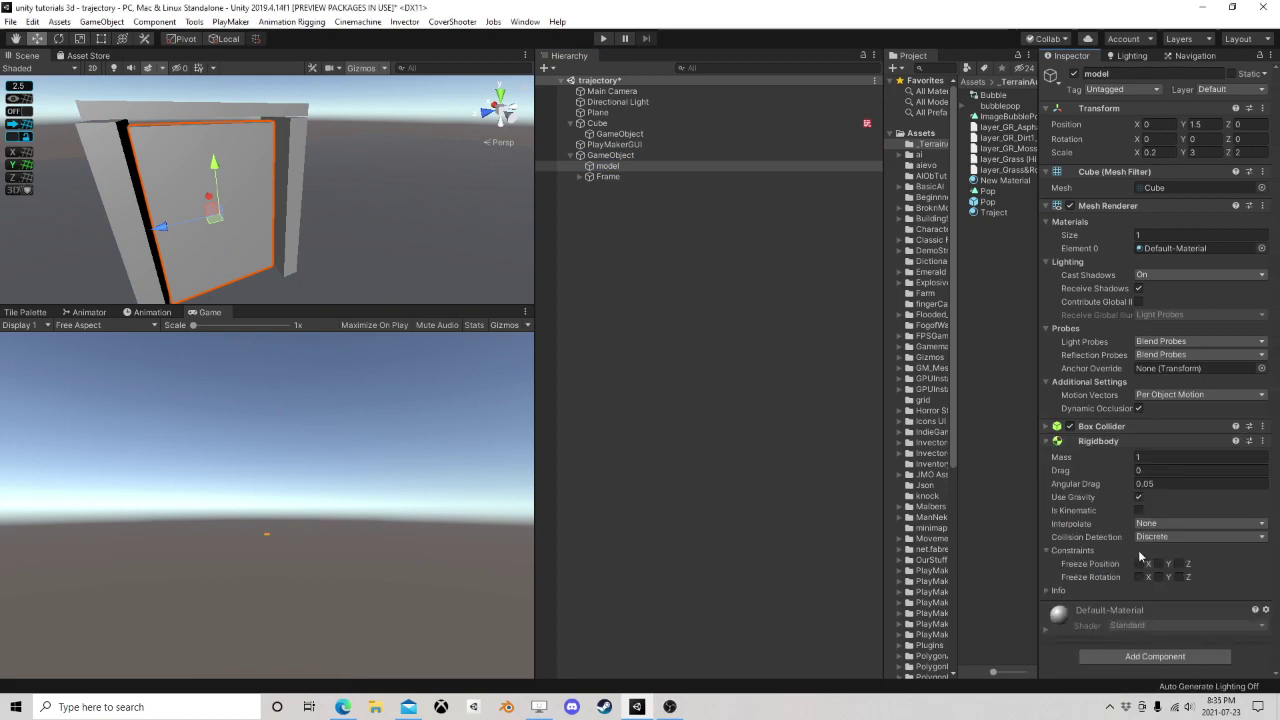
{"action": "mouse_move", "coordinate": [420, 205]}
{"action": "right_mouse_down"}
{"action": "mouse_move", "coordinate": [335, 203]}
{"action": "mouse_move", "coordinate": [395, 200]}
{"action": "right_mouse_up"}
{"action": "left_click", "coordinate": [606, 175]}
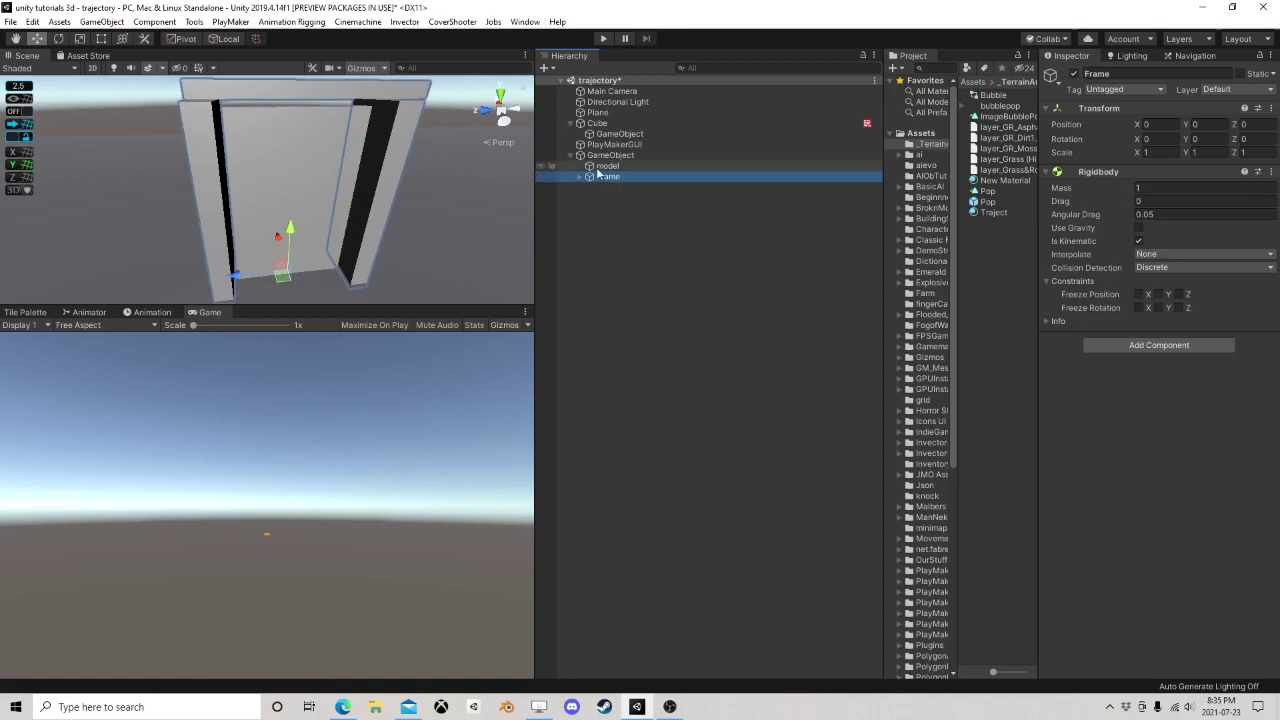
{"action": "left_click", "coordinate": [603, 167]}
{"action": "left_click", "coordinate": [605, 176]}
{"action": "left_click", "coordinate": [609, 166]}
{"action": "left_click", "coordinate": [606, 177]}
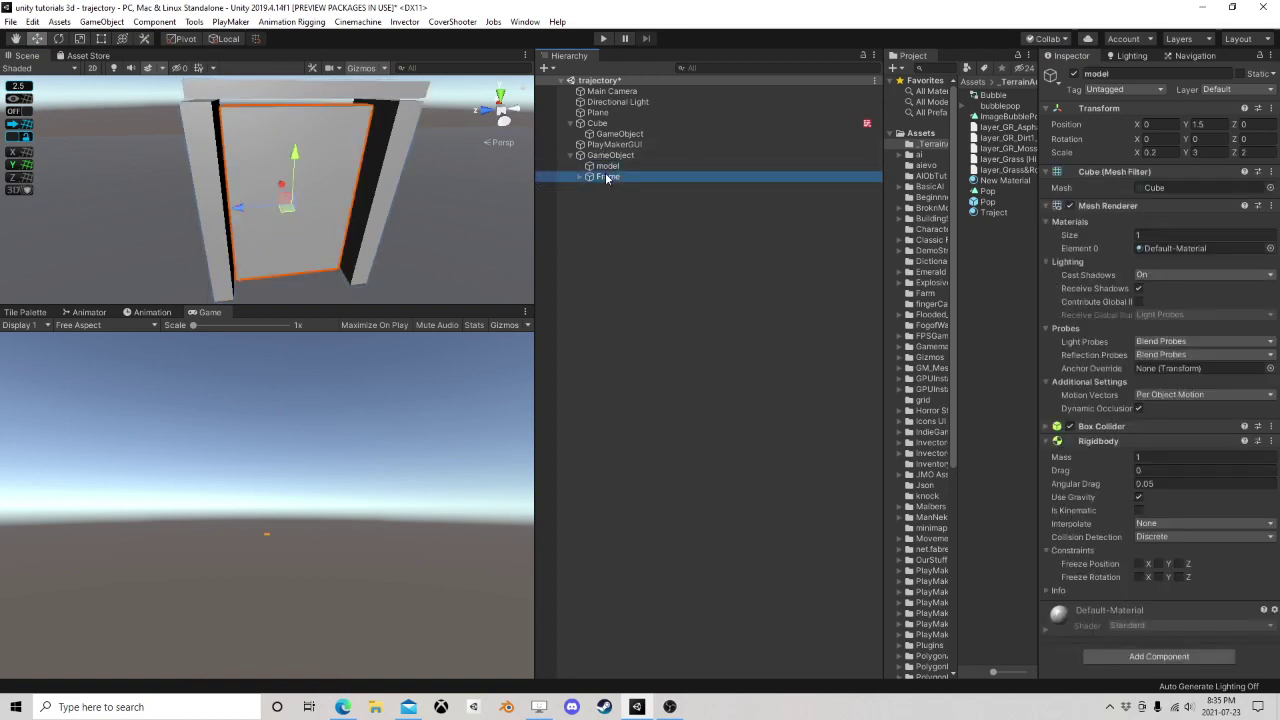
- Add a Hinge Joint to the door model and assign the Frame's Rigidbody as its Connected Body
{"action": "left_click", "coordinate": [611, 166]}
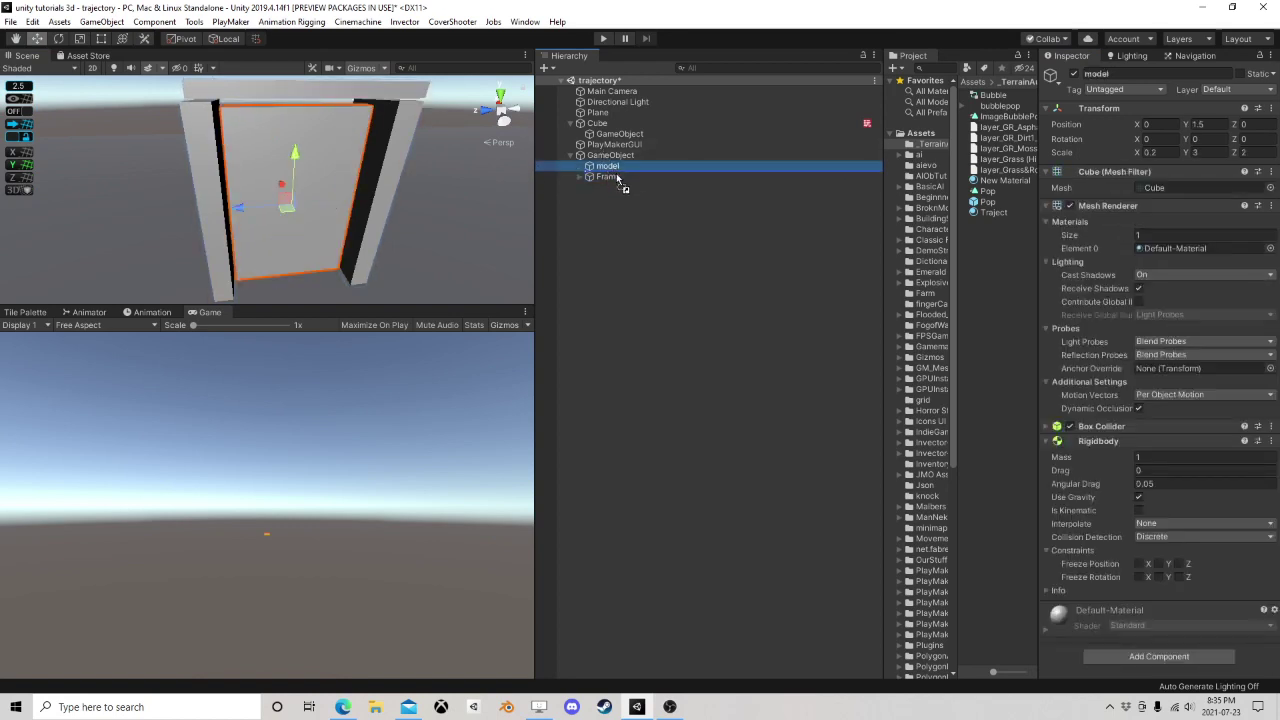
{"action": "left_click", "coordinate": [1159, 656]}
{"action": "type", "text": "hi"}
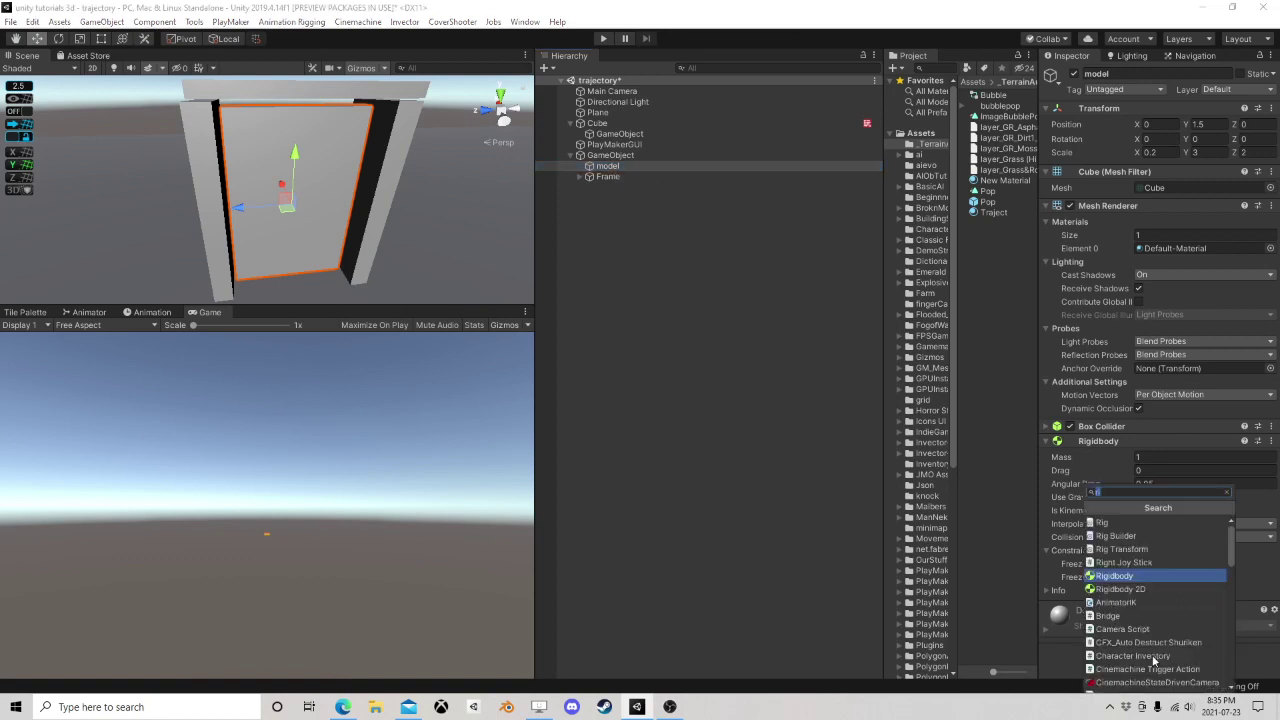
{"action": "type", "text": "ng"}
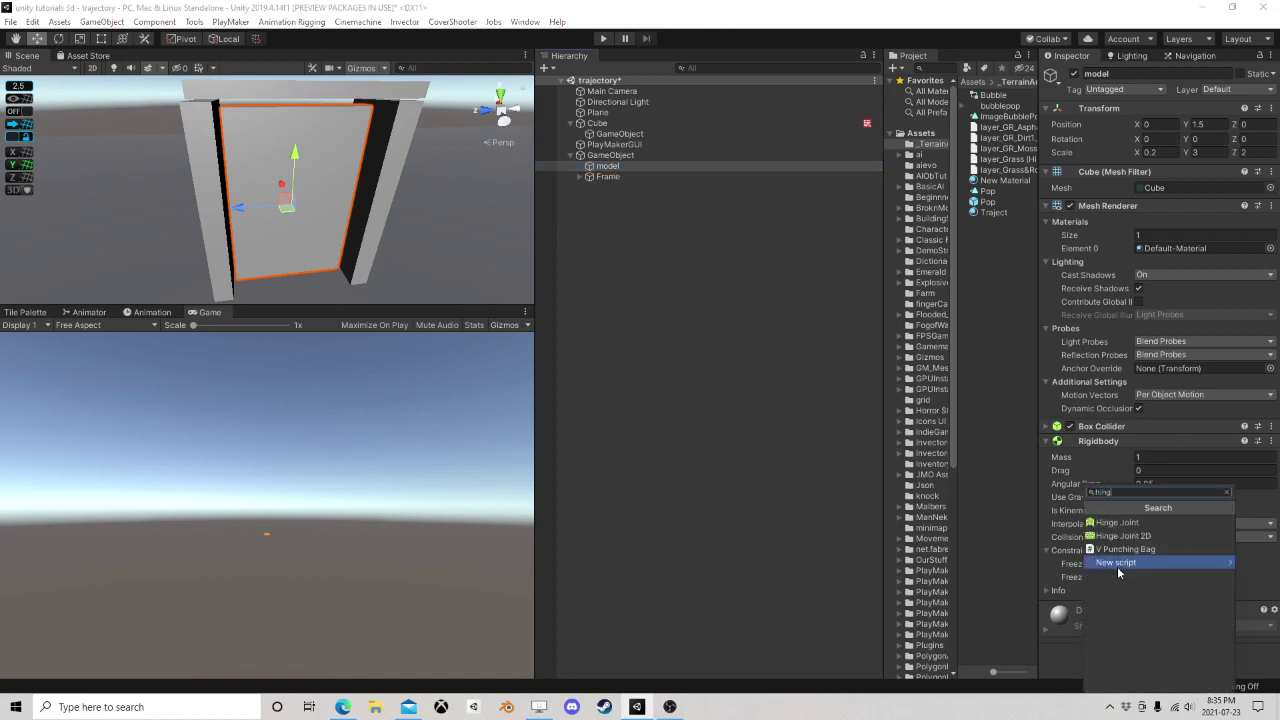
{"action": "left_click", "coordinate": [1151, 525]}
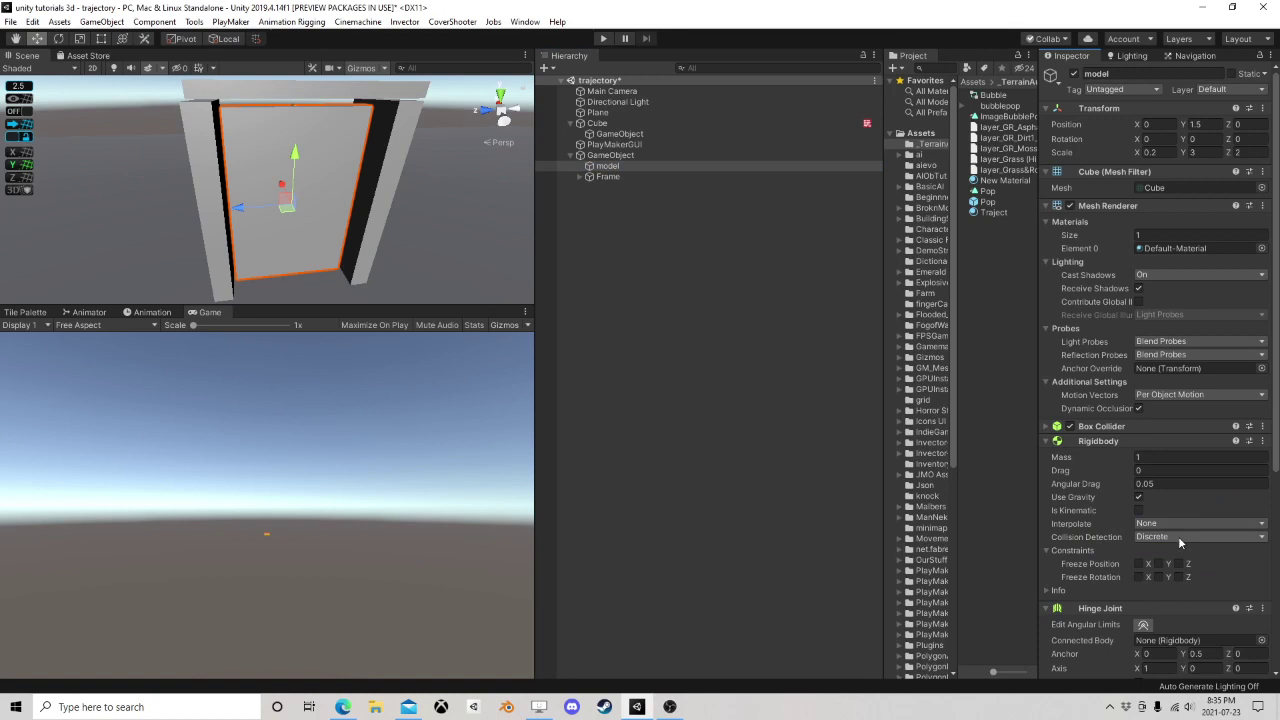
{"action": "scroll", "coordinate": [1122, 539], "scroll_direction": "down", "scroll_amount": 3}
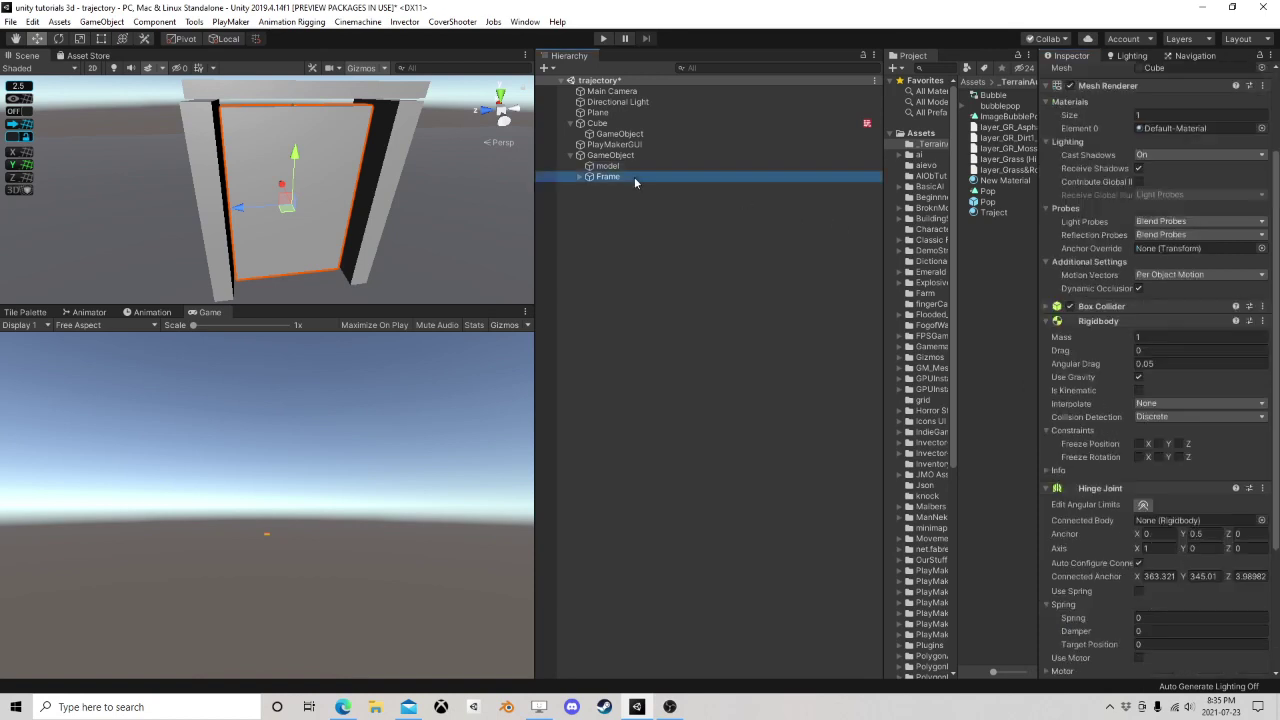
{"action": "left_click_drag", "start_coordinate": [634, 176], "coordinate": [1175, 527]}
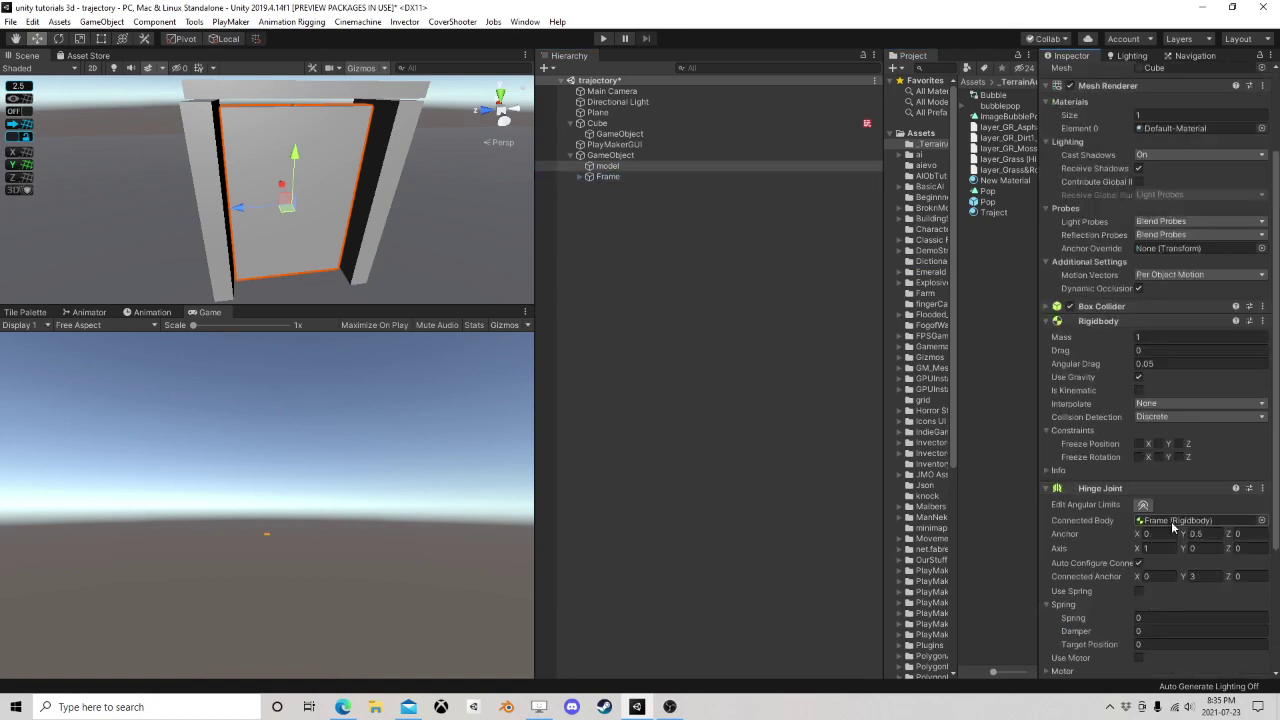
- Turn on angular limit editing for the Hinge Joint and set its Anchor Y to 0
{"action": "left_click_drag", "start_coordinate": [341, 236], "coordinate": [400, 234], "text": "alt"}
{"action": "left_click", "coordinate": [1145, 506]}
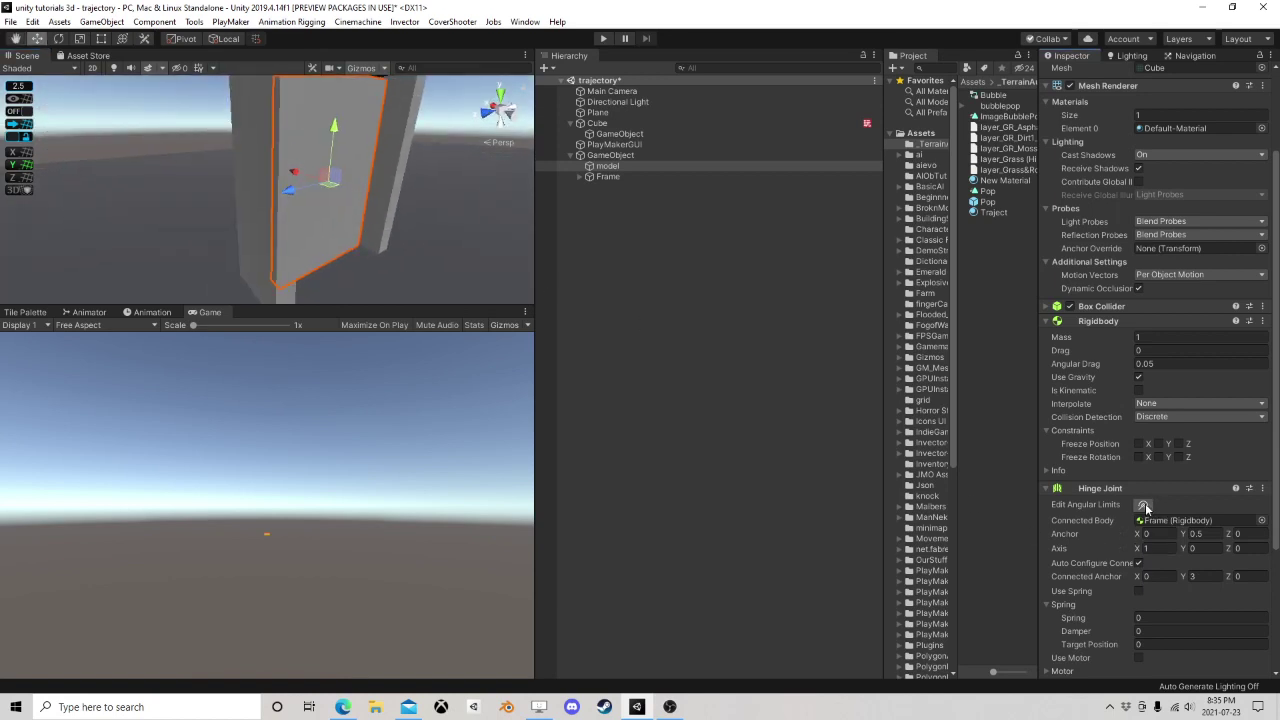
{"action": "right_click_drag", "start_coordinate": [362, 222], "coordinate": [171, 123]}
{"action": "middle_click_drag", "start_coordinate": [325, 150], "coordinate": [251, 168]}
{"action": "left_click_drag", "start_coordinate": [251, 167], "coordinate": [360, 257], "text": "alt"}
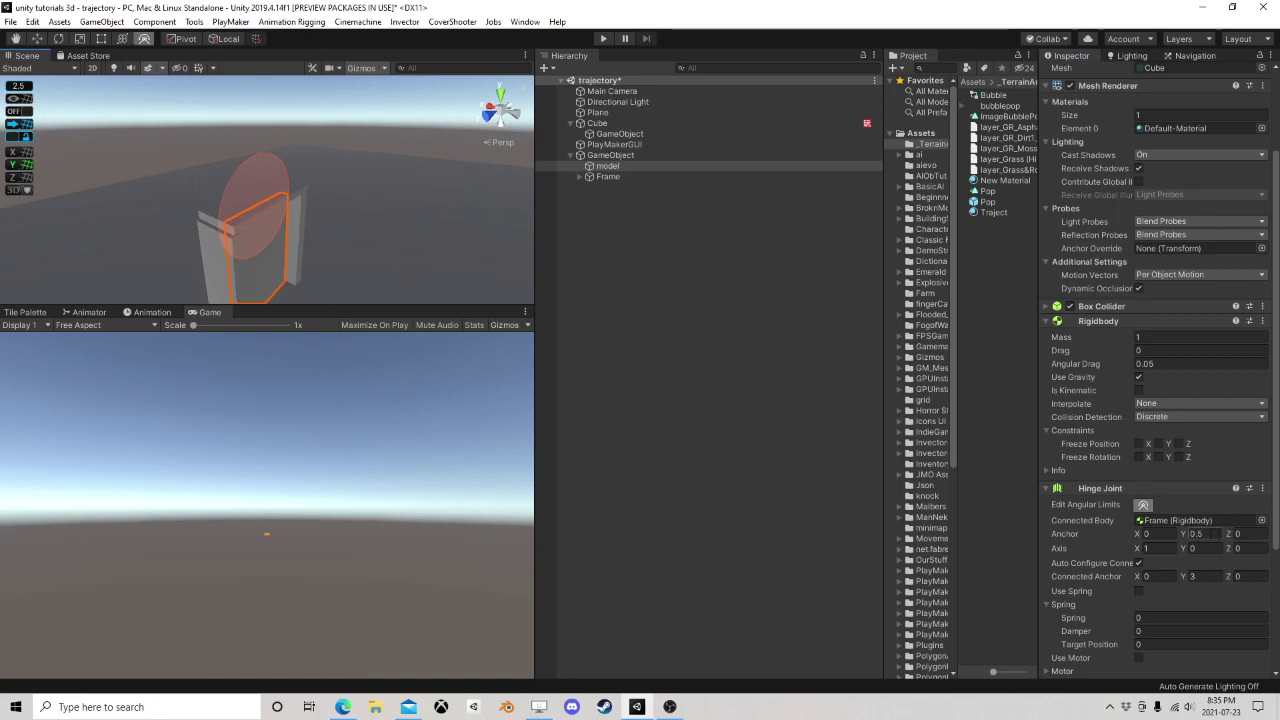
{"action": "left_click", "coordinate": [1211, 534]}
{"action": "type", "text": "0"}
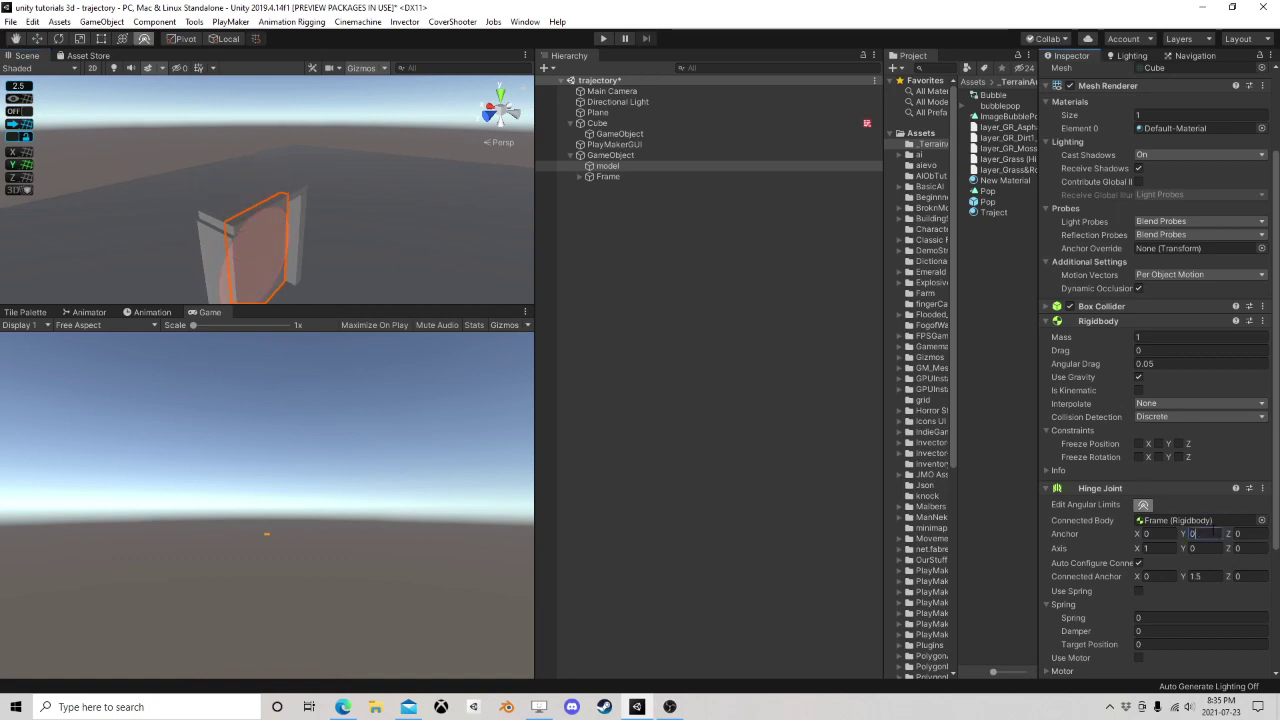
- Try offsetting the hinge anchor along X and reset Anchor X to 0
{"action": "left_click_drag", "start_coordinate": [330, 262], "coordinate": [237, 254], "text": "alt"}
{"action": "middle_click_drag", "start_coordinate": [237, 254], "coordinate": [210, 229]}
{"action": "double_click", "coordinate": [1142, 534]}
{"action": "type", "text": "-1.5"}
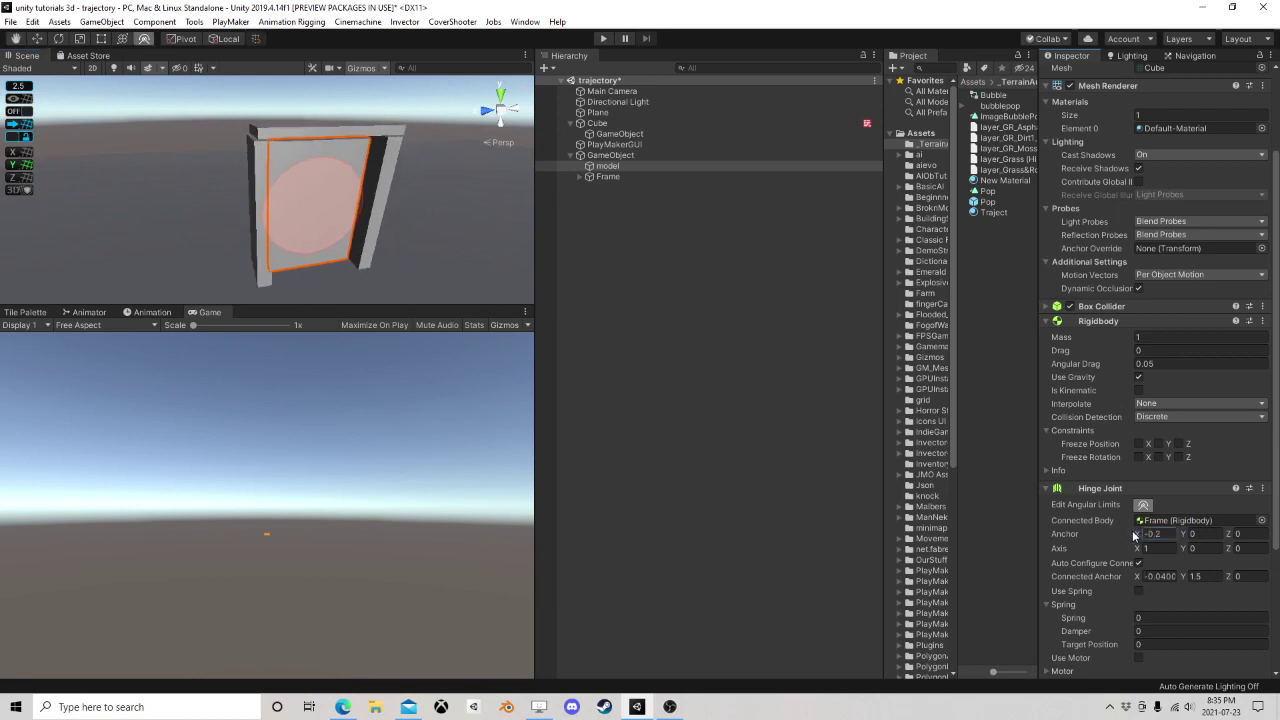
{"action": "left_click_drag", "start_coordinate": [1163, 534], "coordinate": [1121, 532]}
{"action": "type", "text": "0"}
- Set the Hinge Joint's Anchor Z to 0.5 so the hinge sits at the door's side edge
{"action": "left_click_drag", "start_coordinate": [1223, 538], "coordinate": [1236, 538]}
{"action": "mouse_move", "coordinate": [387, 250]}
{"action": "middle_mouse_down"}
{"action": "mouse_move", "coordinate": [352, 246]}
{"action": "mouse_move", "coordinate": [374, 247]}
{"action": "middle_mouse_up"}
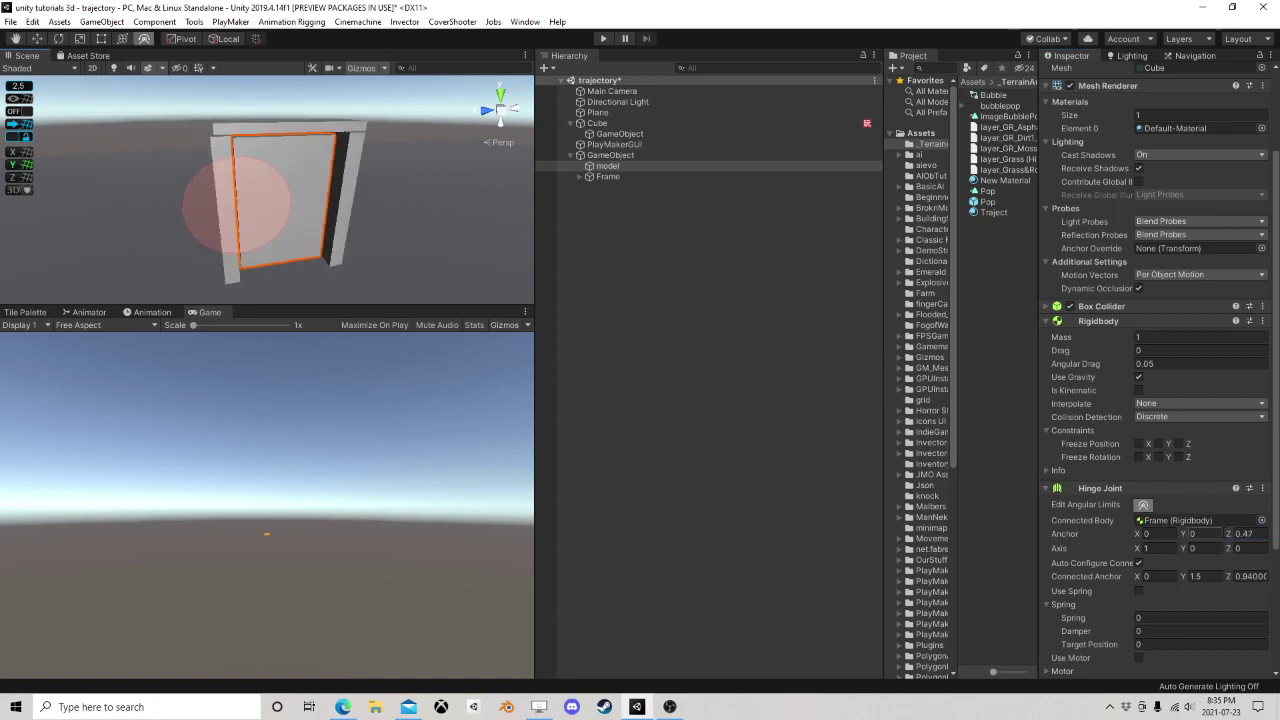
{"action": "type", "text": "0.5"}
{"action": "key", "text": "Return"}
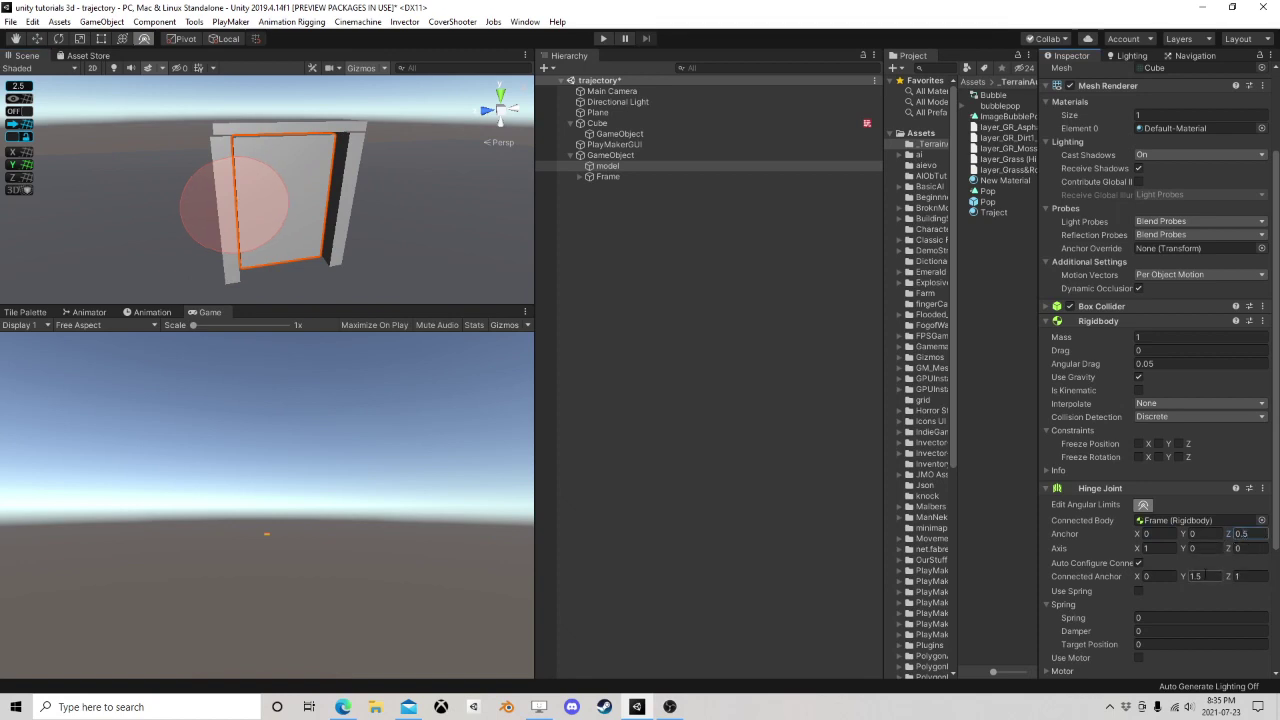
- Toggle the Hinge Joint's angular limit editing off and back on, keeping Auto Configure Connected Anchor enabled
{"action": "left_click", "coordinate": [1143, 505]}
{"action": "left_click", "coordinate": [1143, 505]}
{"action": "left_click", "coordinate": [37, 39]}
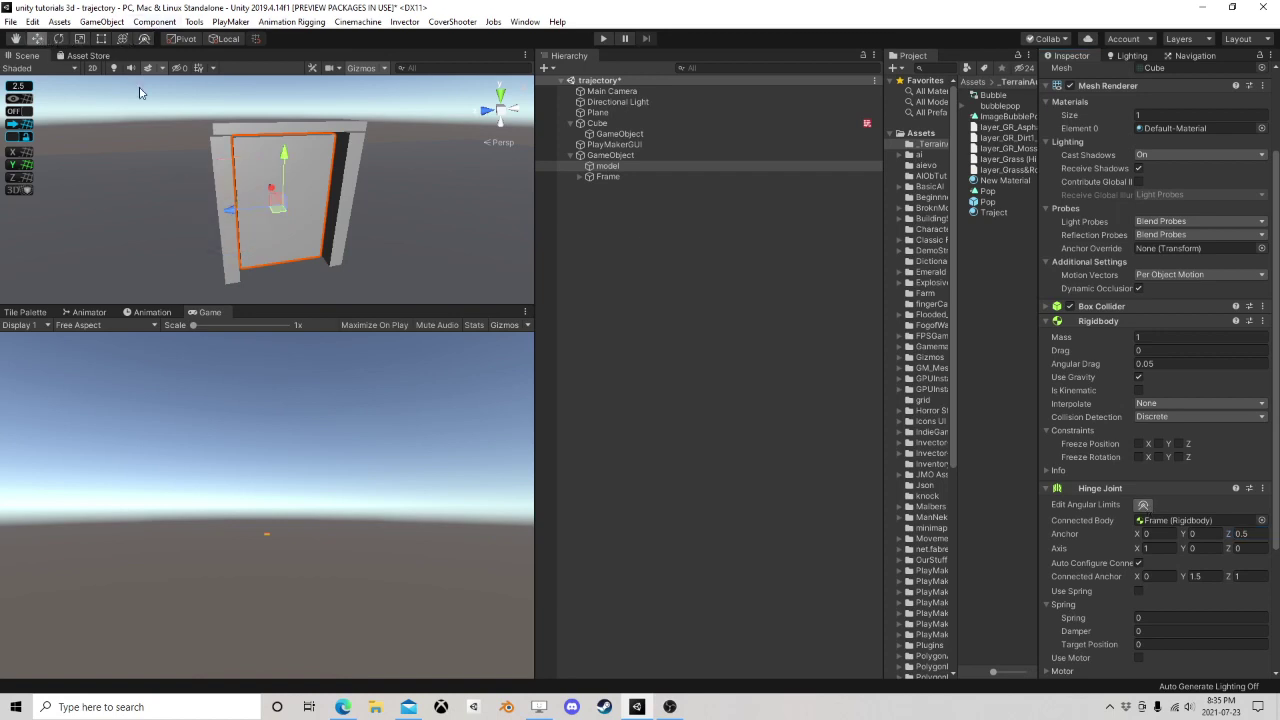
{"action": "left_click", "coordinate": [1143, 505]}
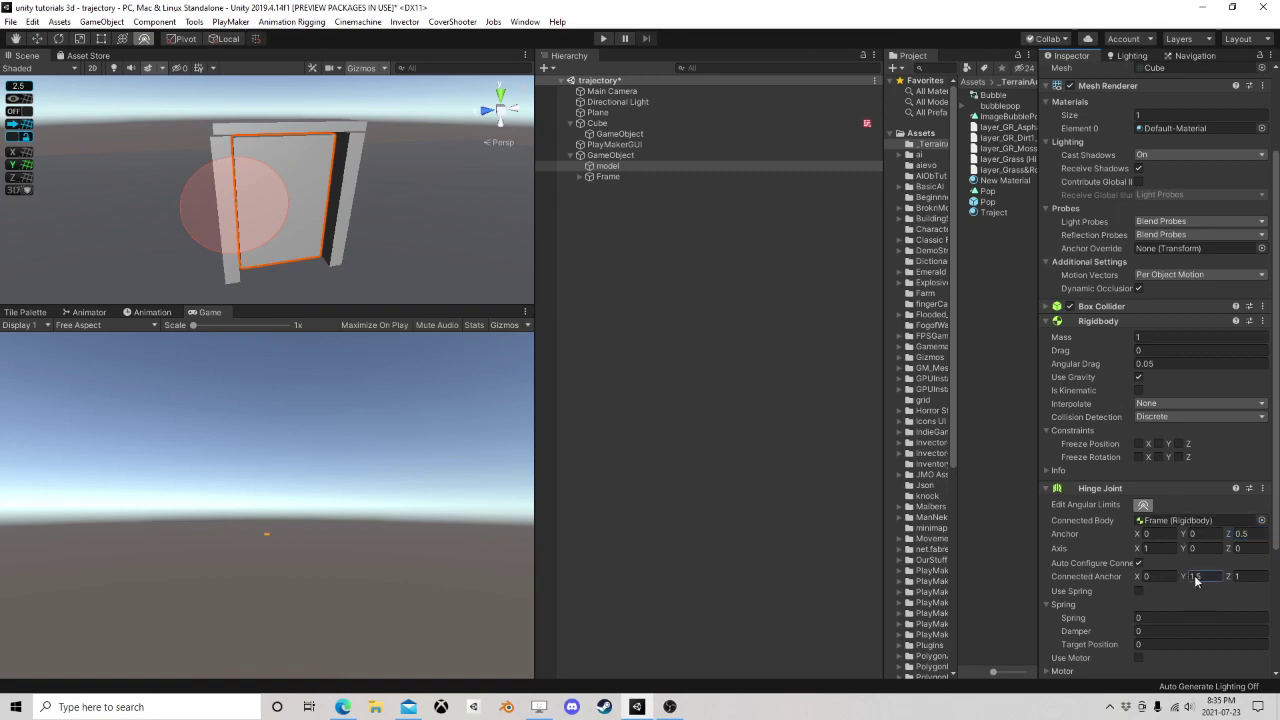
{"action": "left_click", "coordinate": [1139, 564]}
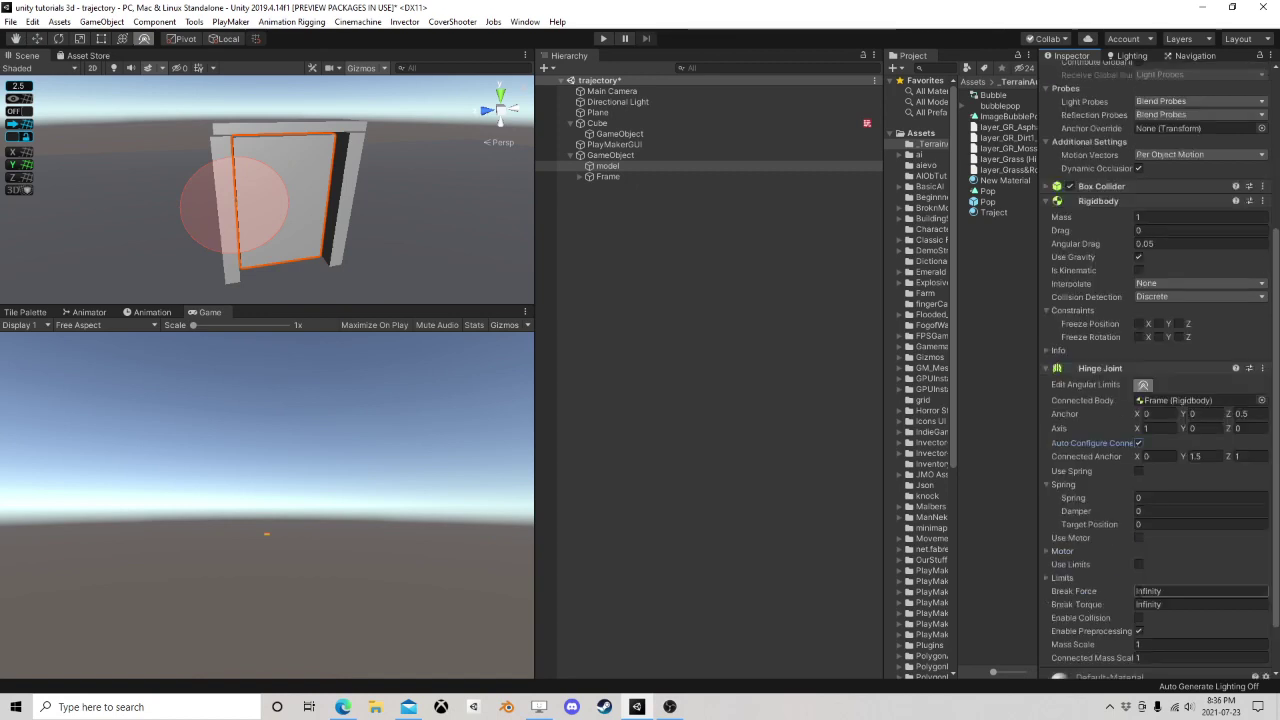
- Expand the Hinge Joint's Limits settings on the door model and review the available options
{"action": "scroll", "coordinate": [1138, 596], "scroll_direction": "down", "scroll_amount": 4}
{"action": "left_click", "coordinate": [1046, 517]}
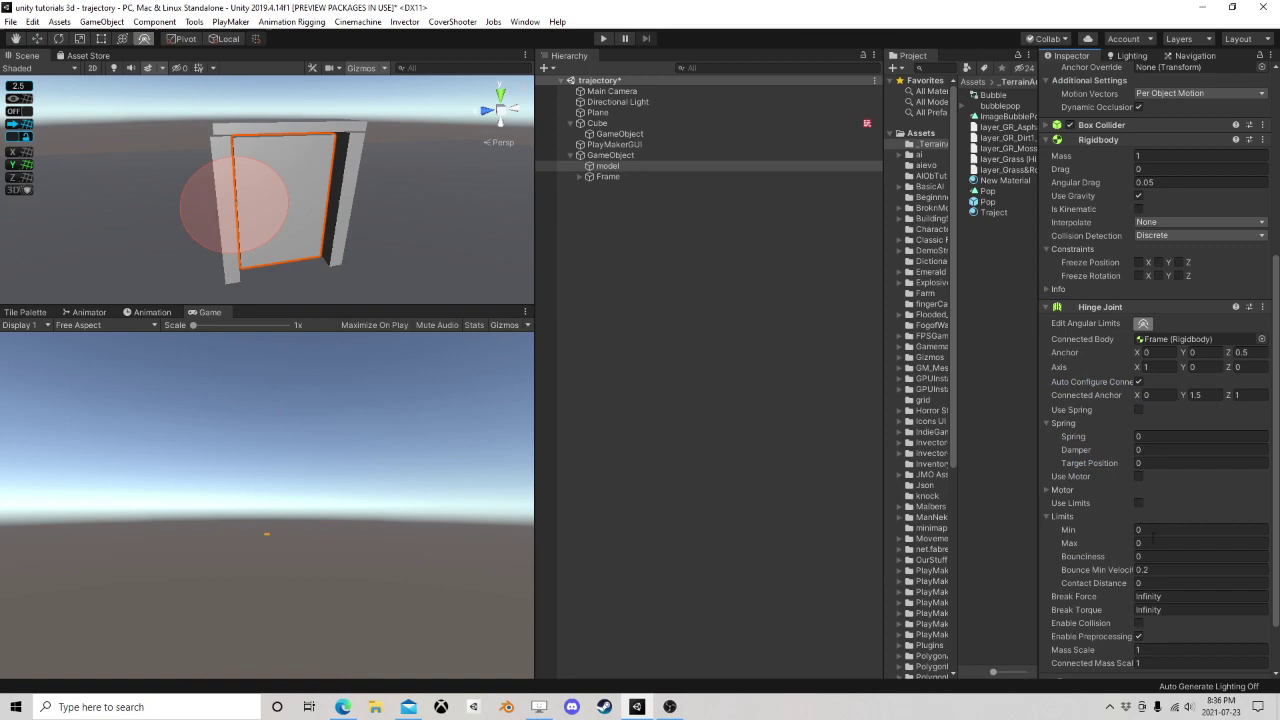
{"action": "scroll", "coordinate": [1120, 552], "scroll_direction": "down", "scroll_amount": 2}
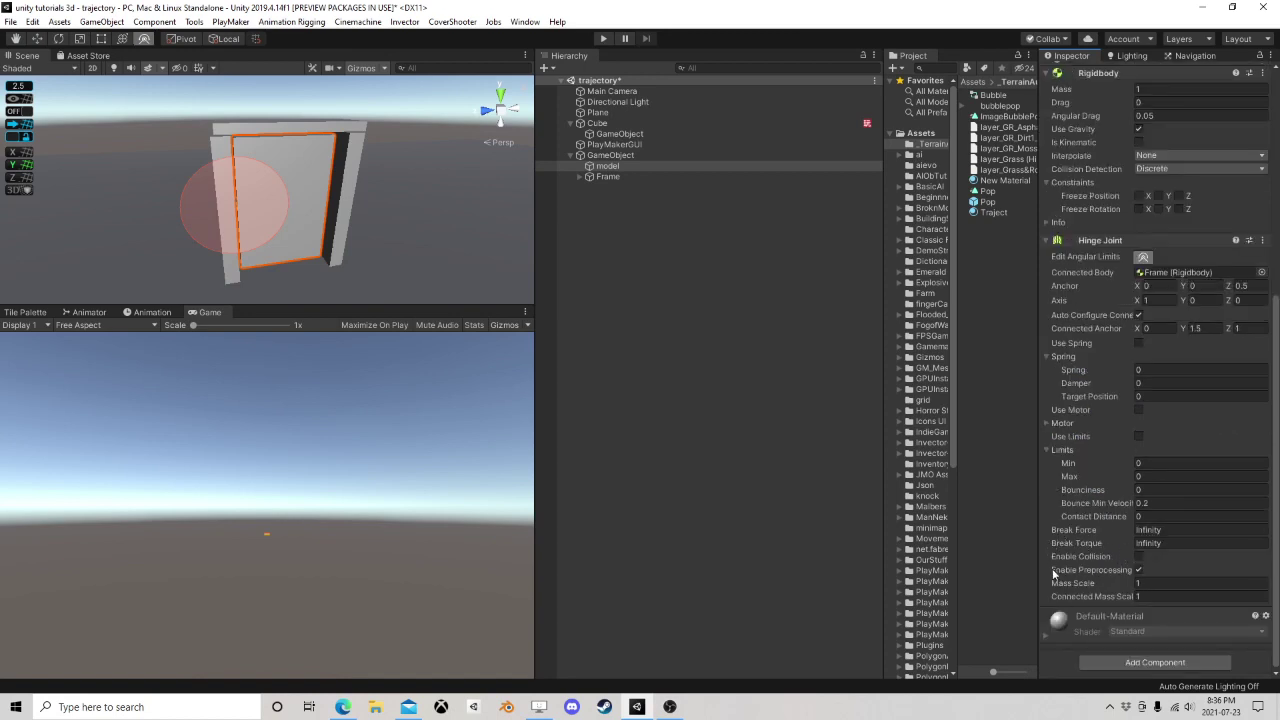
{"action": "scroll", "coordinate": [1120, 535], "scroll_direction": "up", "scroll_amount": 3}
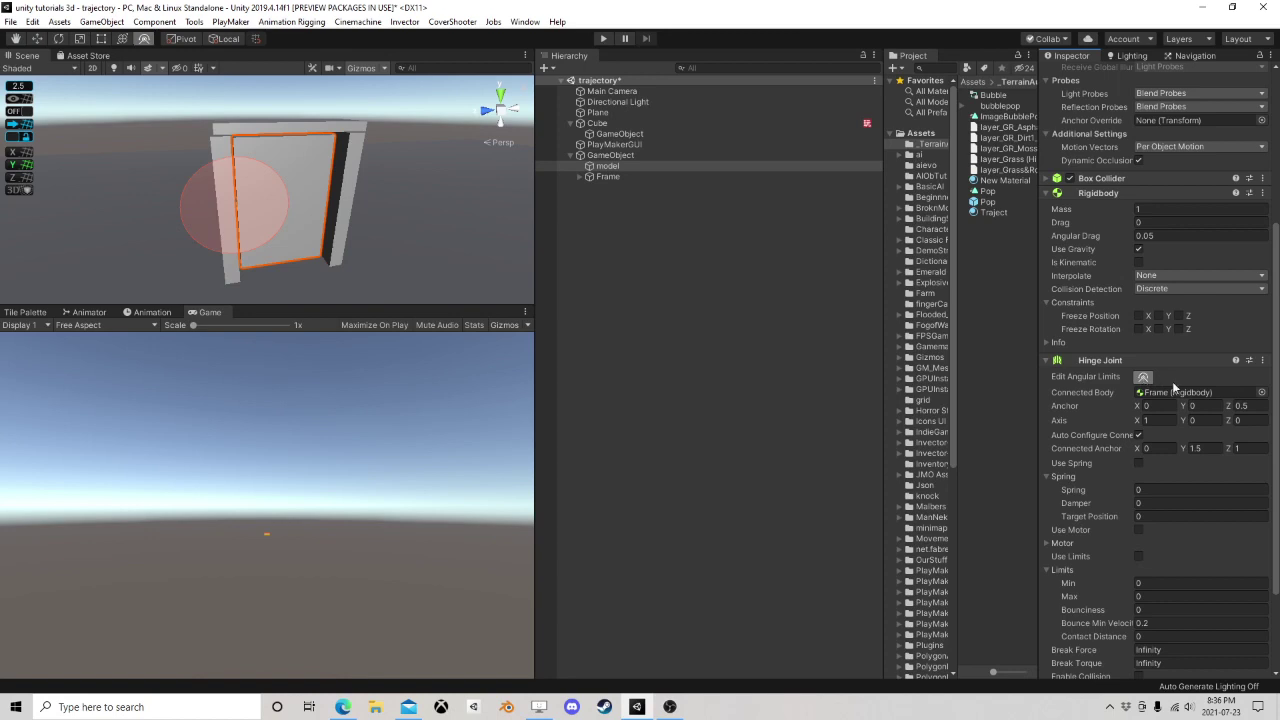
- Examine the placement of the hinge gizmo along the door's side edge from both sides of the frame
{"action": "left_click", "coordinate": [1245, 406]}
{"action": "middle_click_drag", "start_coordinate": [224, 220], "coordinate": [307, 222]}
{"action": "scroll", "coordinate": [307, 222], "scroll_direction": "up", "scroll_amount": 8}
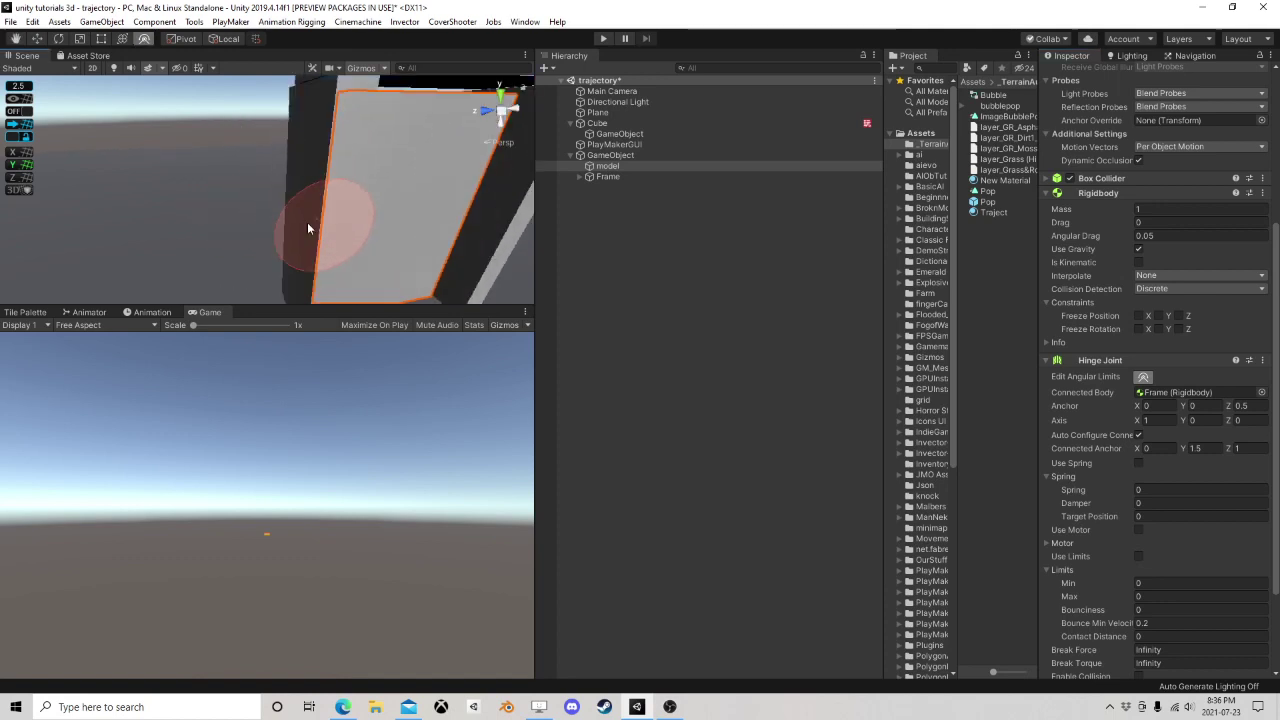
{"action": "scroll", "coordinate": [206, 230], "scroll_direction": "up", "scroll_amount": 3}
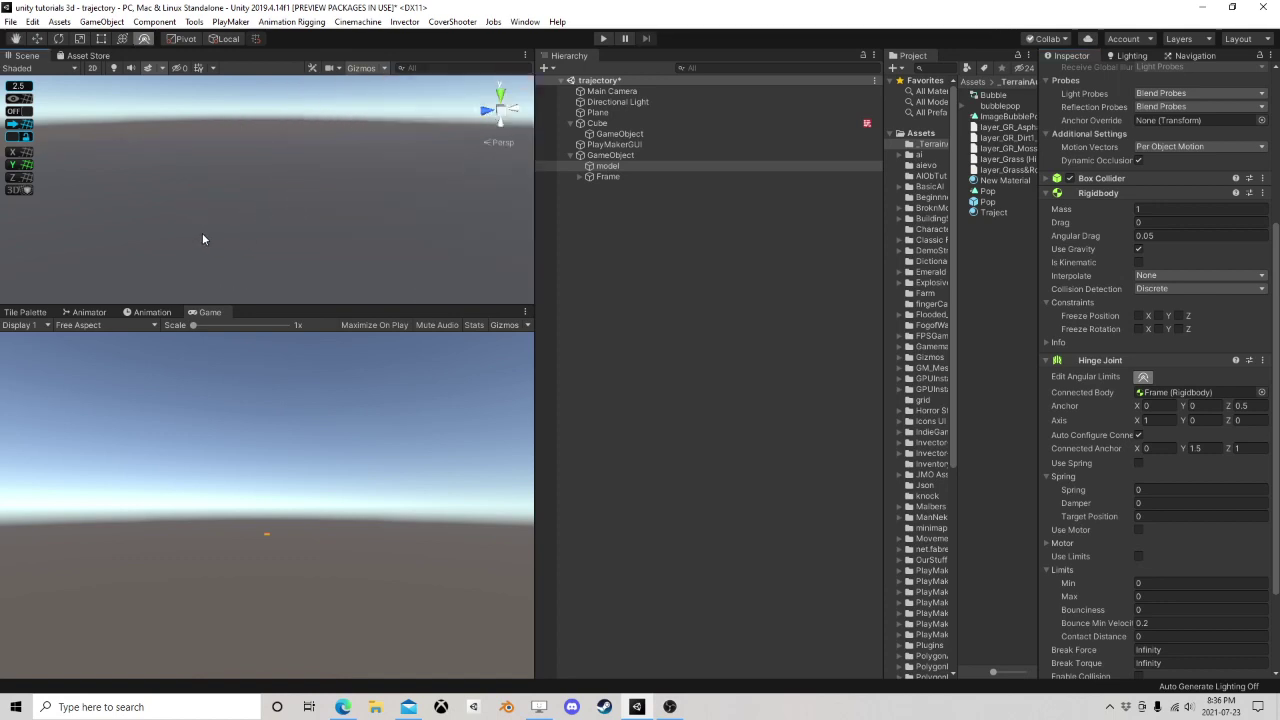
{"action": "scroll", "coordinate": [202, 233], "scroll_direction": "down", "scroll_amount": 3}
{"action": "left_click_drag", "start_coordinate": [202, 233], "coordinate": [434, 220], "text": "alt"}
{"action": "middle_click_drag", "start_coordinate": [257, 240], "coordinate": [324, 232]}
{"action": "left_click_drag", "start_coordinate": [324, 232], "coordinate": [491, 191], "text": "alt"}
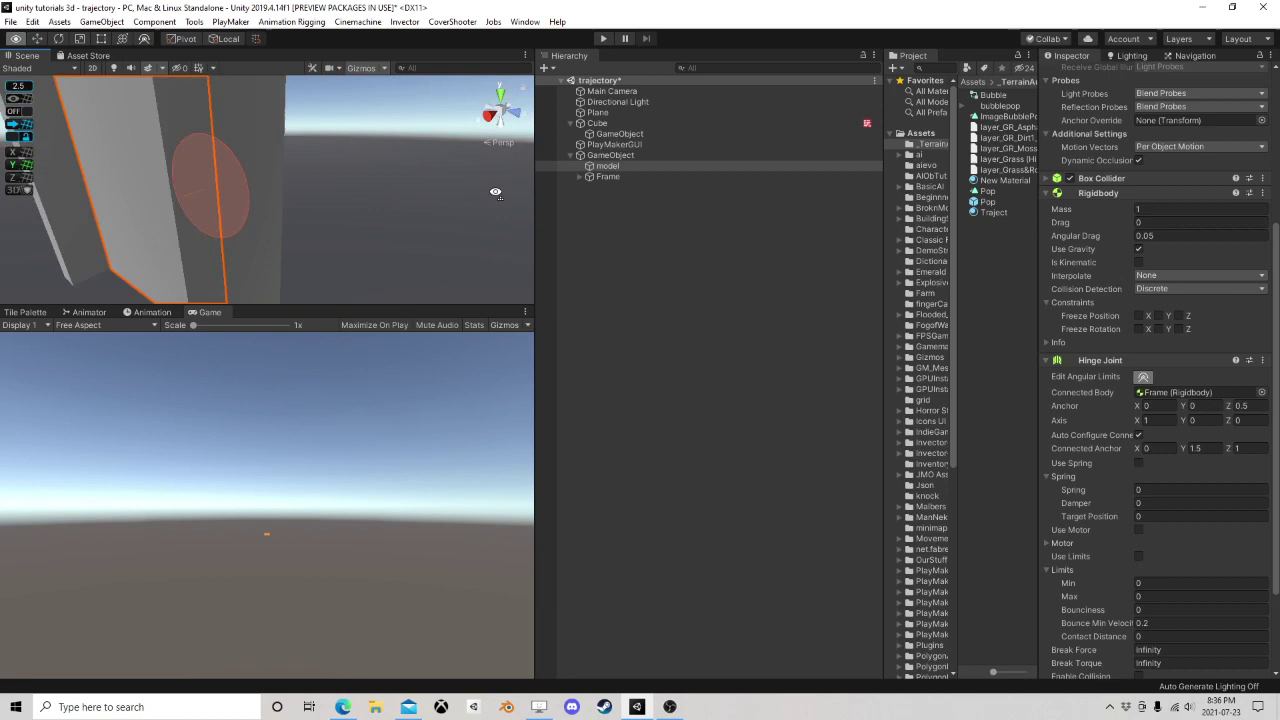
{"action": "middle_click_drag", "start_coordinate": [290, 219], "coordinate": [348, 222]}
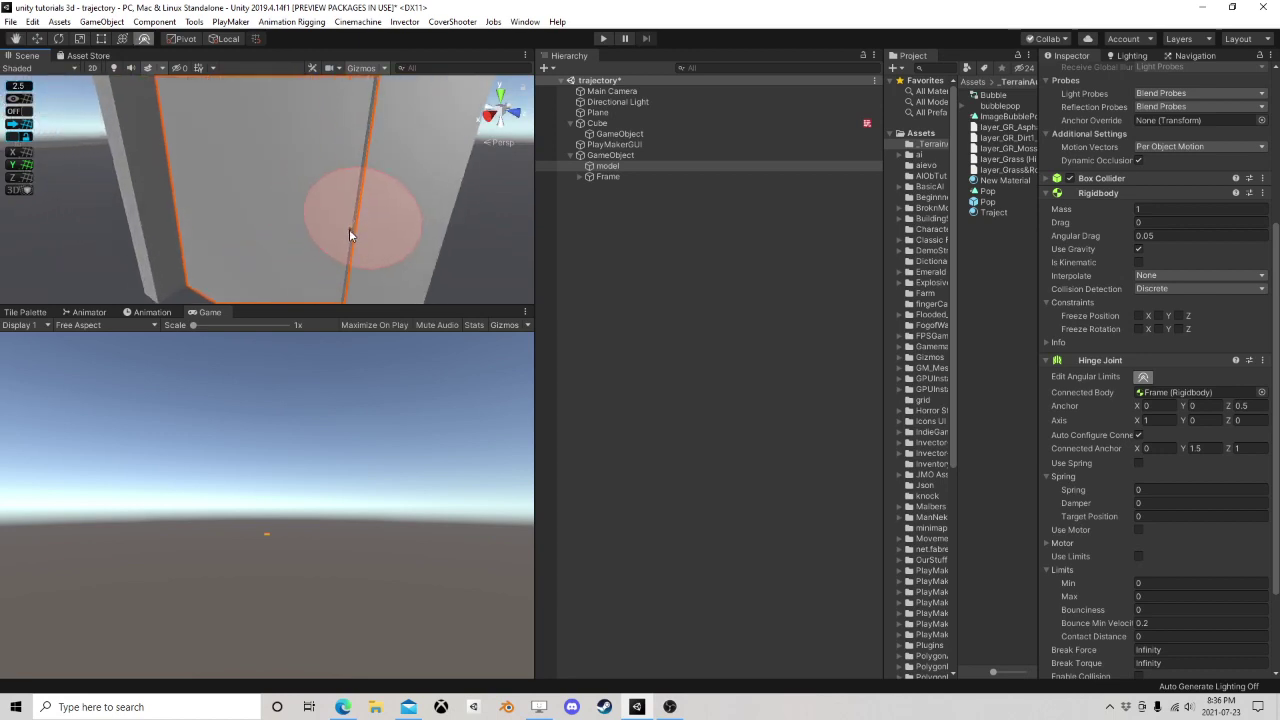
- Reselect the door model and turn on angular limit editing for its Hinge Joint
{"action": "left_click", "coordinate": [349, 229]}
{"action": "left_click", "coordinate": [612, 156]}
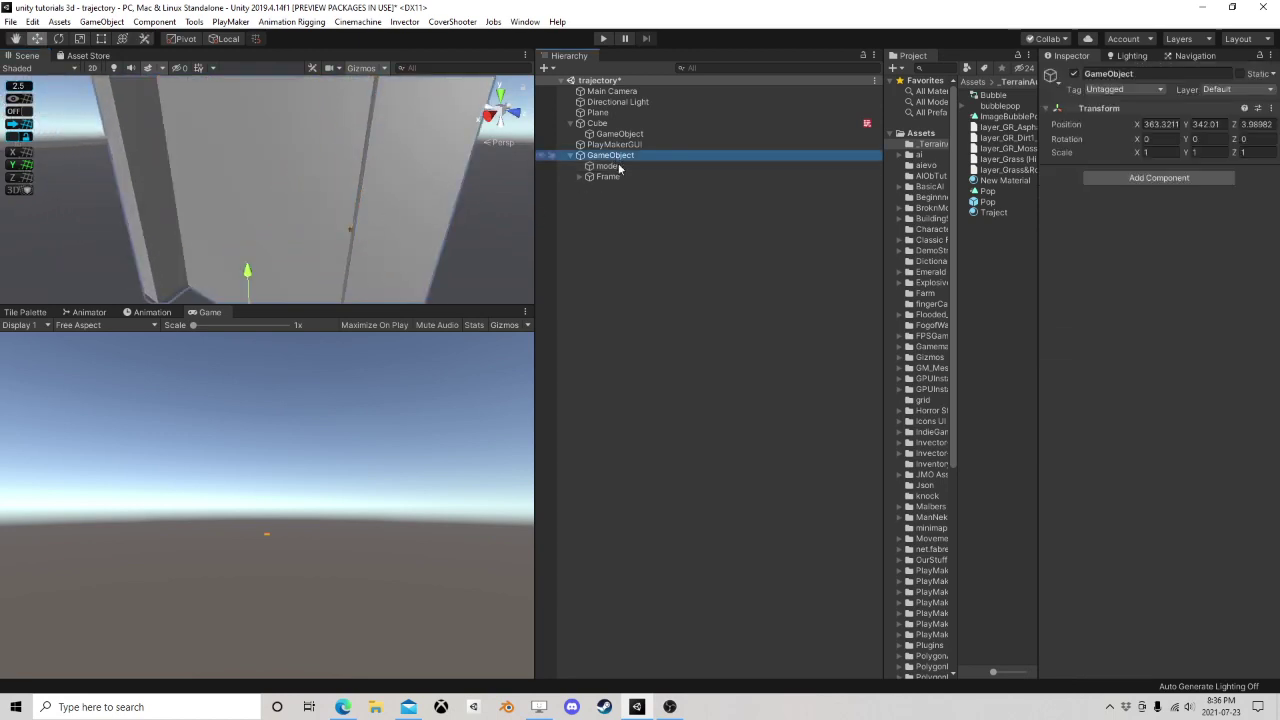
{"action": "left_click", "coordinate": [615, 176]}
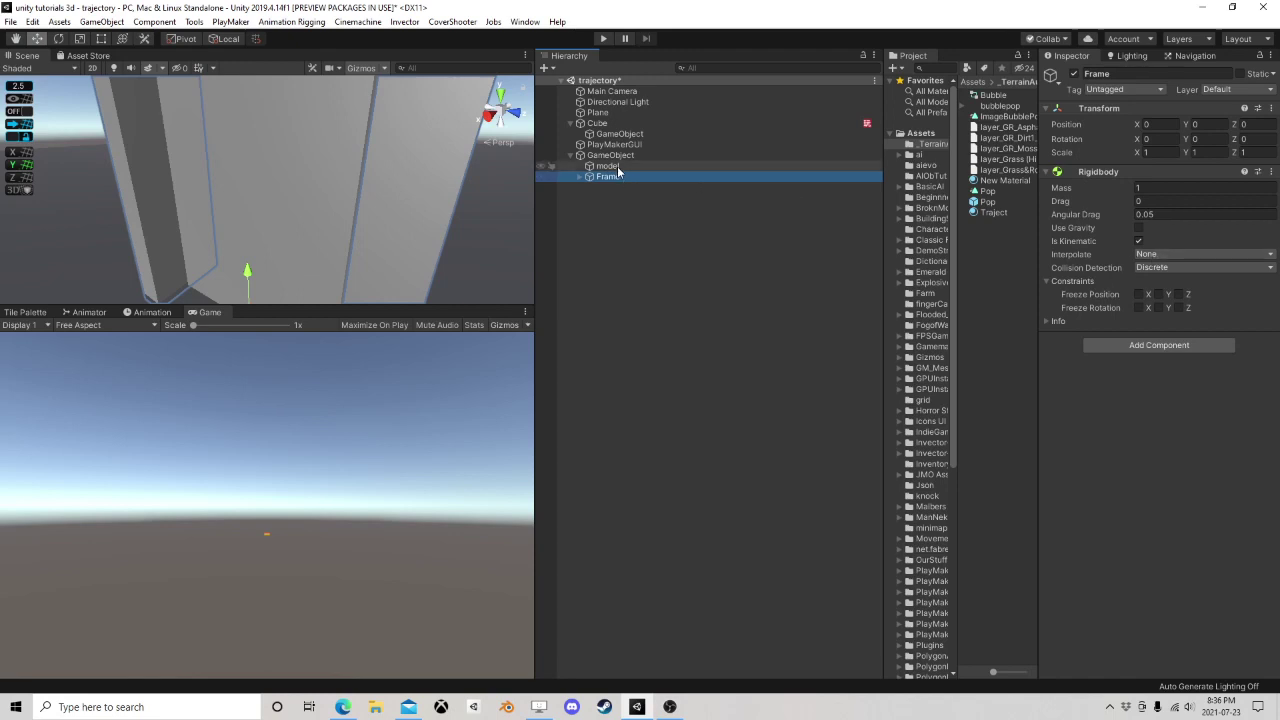
{"action": "left_click", "coordinate": [610, 166]}
{"action": "scroll", "coordinate": [1150, 410], "scroll_direction": "down", "scroll_amount": 3}
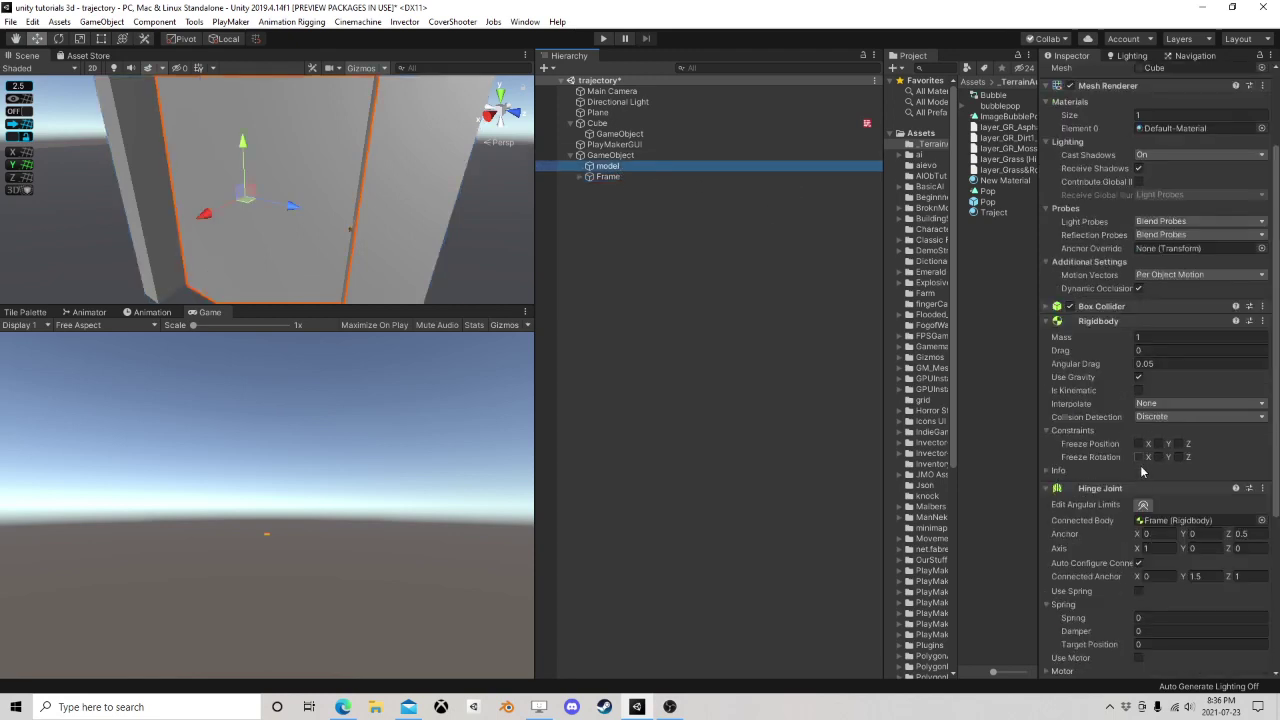
{"action": "left_click", "coordinate": [1142, 506]}
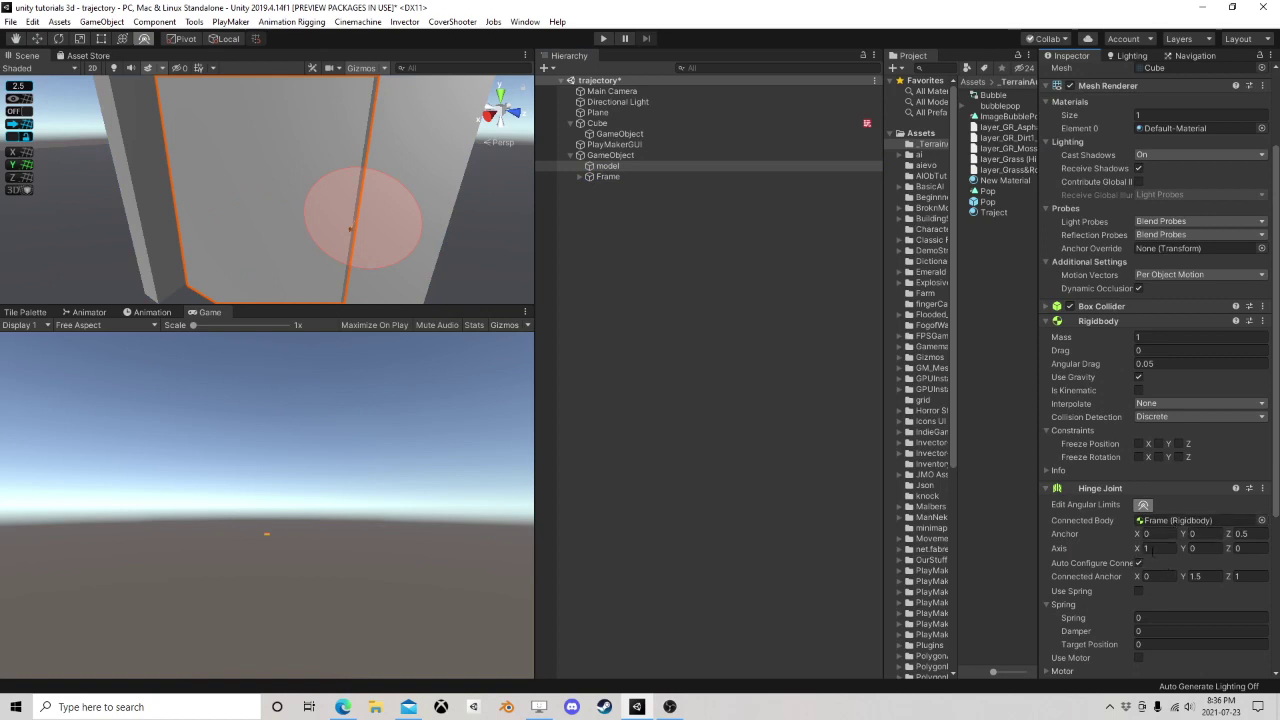
- Make the hinge rotate about the vertical by setting the Hinge Joint's Axis X to 0 and Y to 1
{"action": "type", "text": "0"}
{"action": "left_click", "coordinate": [1196, 549]}
{"action": "type", "text": "1"}
- Enable Use Spring on the Hinge Joint and set the Spring value to 10
{"action": "right_click_drag", "start_coordinate": [385, 231], "coordinate": [257, 208]}
{"action": "mouse_move", "coordinate": [257, 208]}
{"action": "left_mouse_down", "text": "alt"}
{"action": "mouse_move", "coordinate": [252, 226]}
{"action": "mouse_move", "coordinate": [132, 230]}
{"action": "mouse_move", "coordinate": [238, 166]}
{"action": "mouse_move", "coordinate": [244, 210]}
{"action": "left_mouse_up", "text": "alt"}
{"action": "scroll", "coordinate": [1200, 524], "scroll_direction": "down", "scroll_amount": 3}
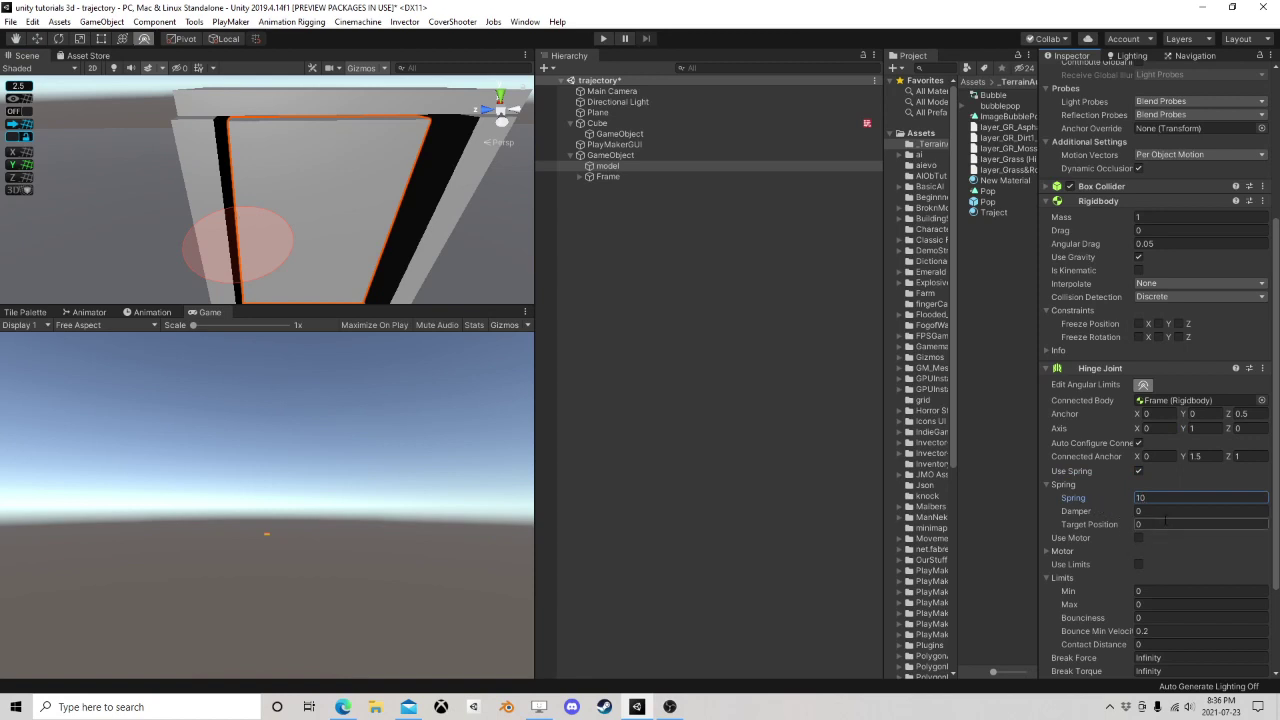
- Try adjusting the Hinge Joint's Min and Max limits and reset both to 0
{"action": "scroll", "coordinate": [1093, 524], "scroll_direction": "down", "scroll_amount": 3}
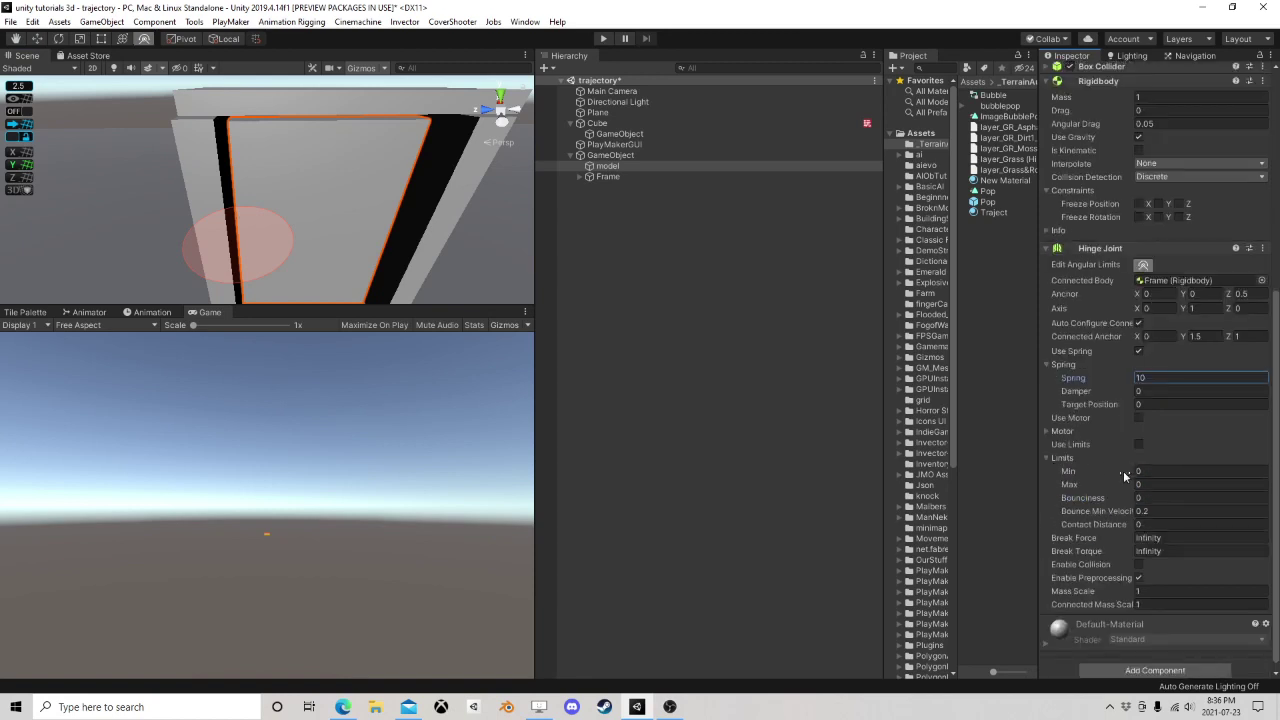
{"action": "left_click_drag", "start_coordinate": [1125, 473], "coordinate": [1187, 473]}
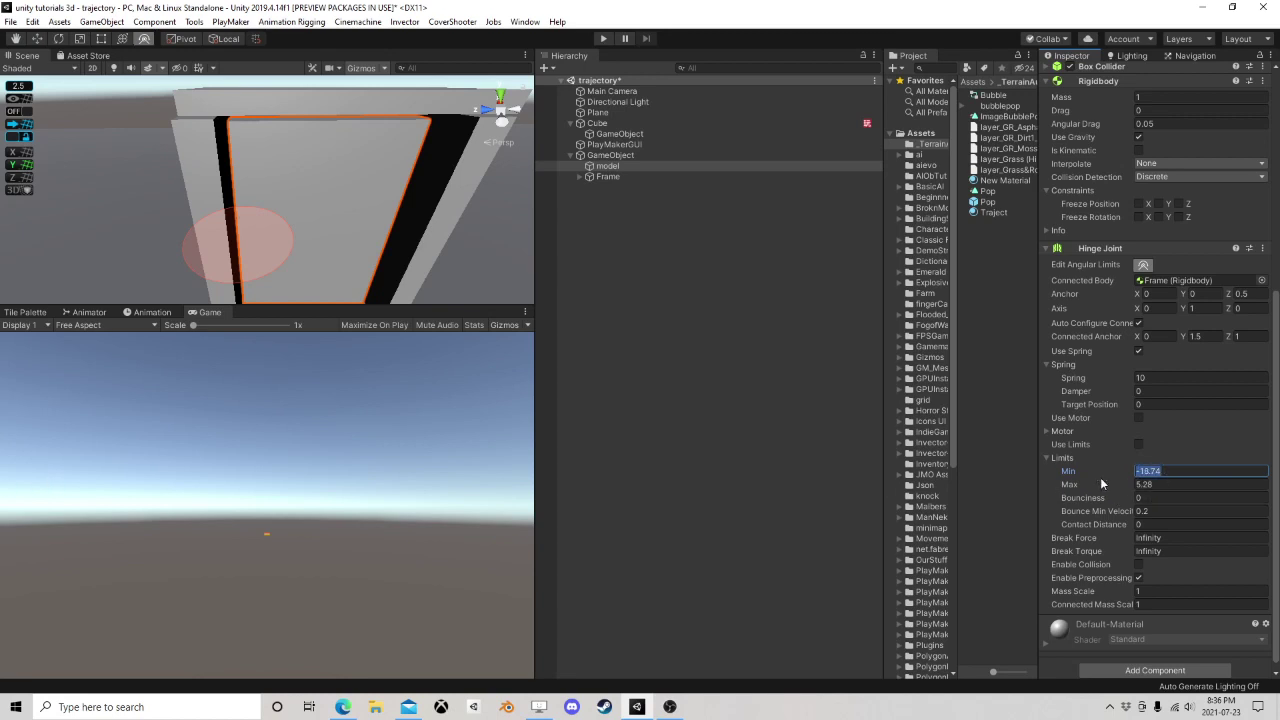
{"action": "type", "text": "0"}
{"action": "key", "text": "Tab"}
{"action": "left_click_drag", "start_coordinate": [8, 492], "coordinate": [965, 497]}
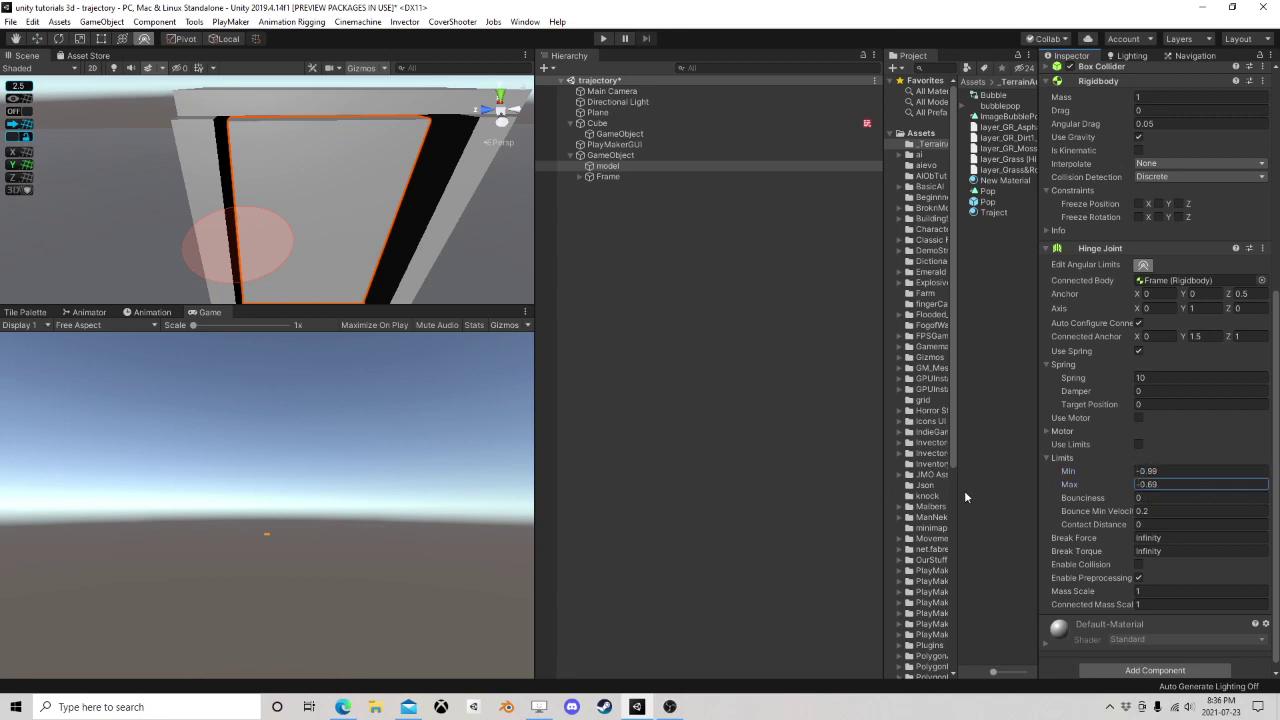
{"action": "left_click_drag", "start_coordinate": [1180, 484], "coordinate": [1066, 483]}
{"action": "type", "text": "0"}
{"action": "left_click", "coordinate": [1137, 470]}
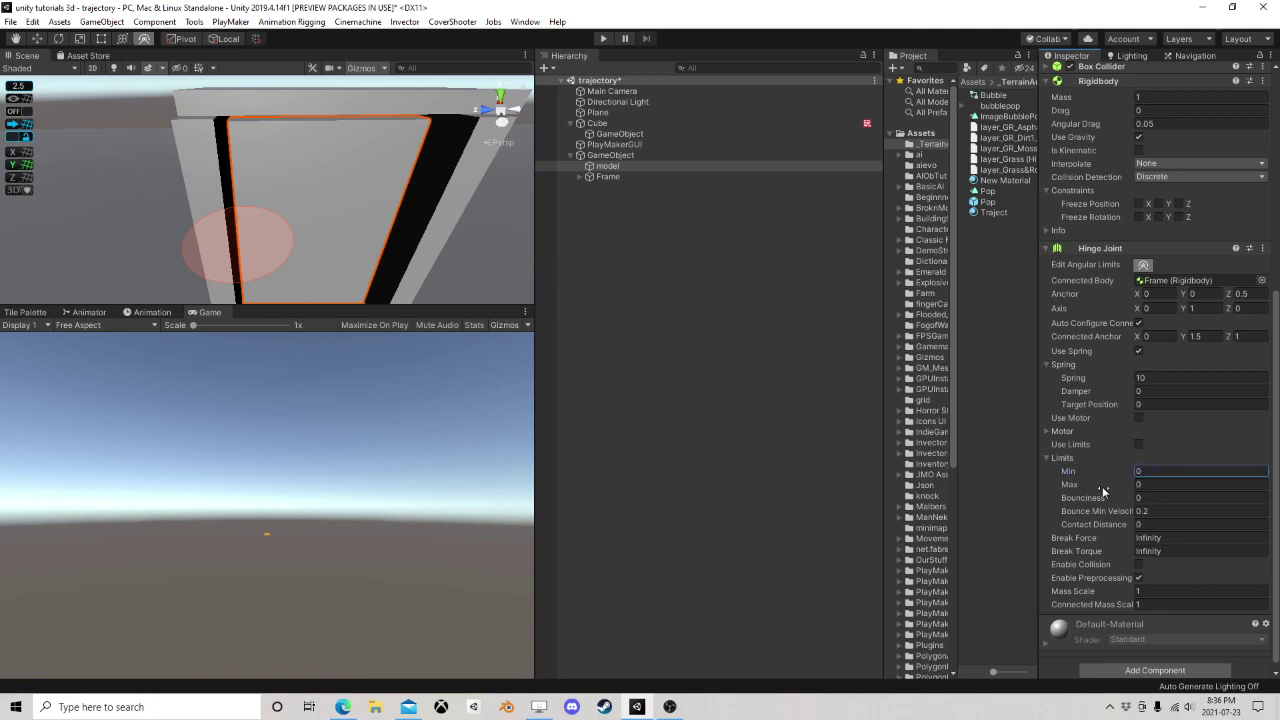
{"action": "scroll", "coordinate": [1112, 523], "scroll_direction": "down", "scroll_amount": 1}
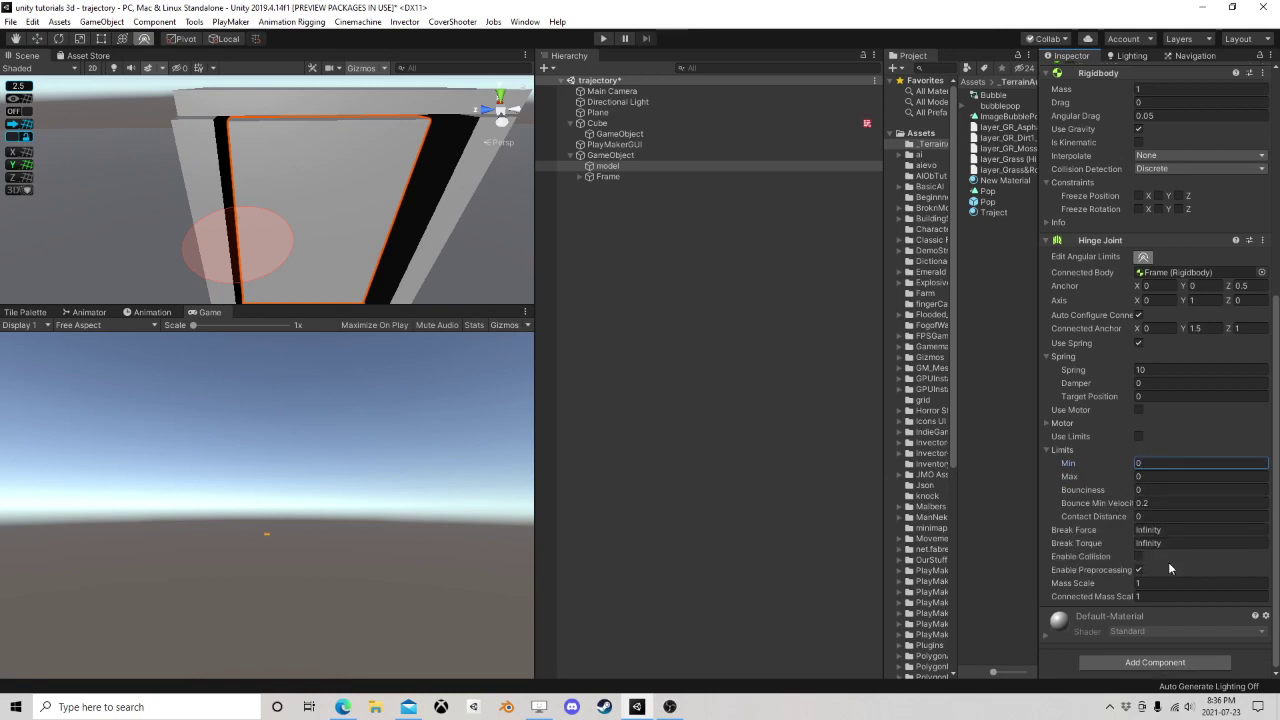
- Add a new cube to the scene and place it in front of the door at about X 360.71, Y 343.04, Z 3.89
{"action": "scroll", "coordinate": [371, 223], "scroll_direction": "down", "scroll_amount": 4}
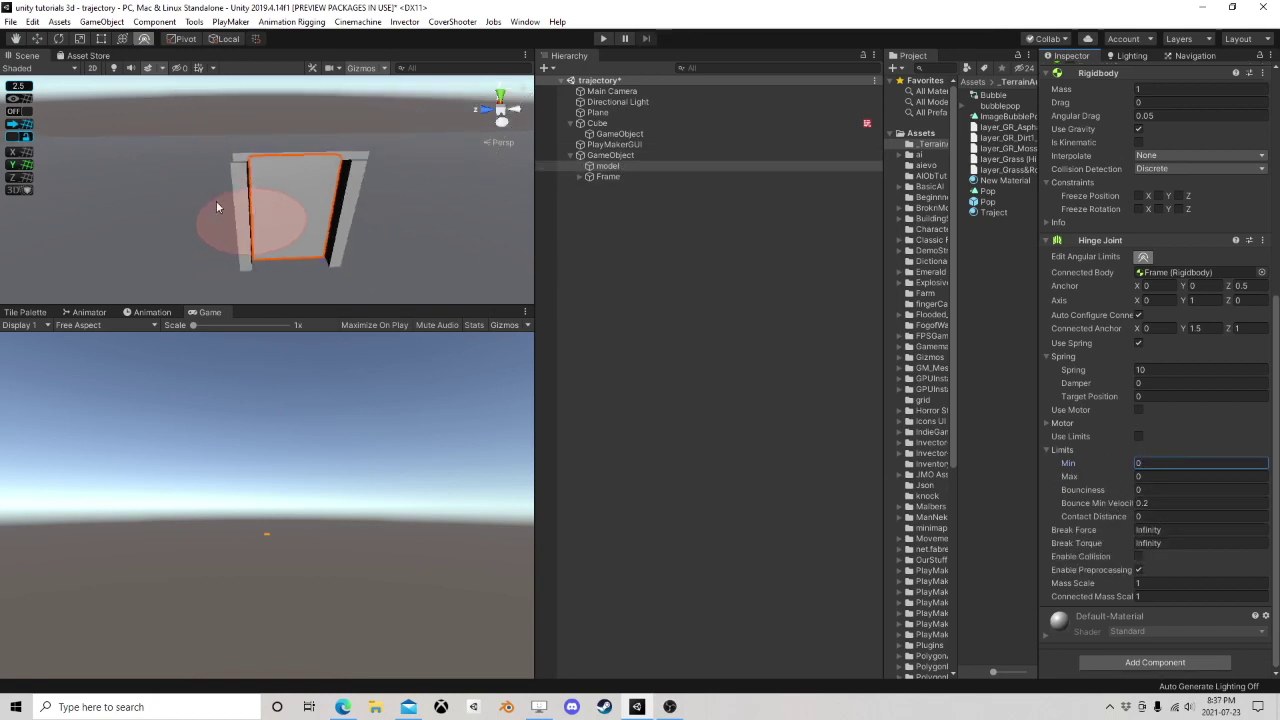
{"action": "right_click_drag", "start_coordinate": [216, 200], "coordinate": [314, 240]}
{"action": "left_click", "coordinate": [710, 284]}
{"action": "left_click", "coordinate": [101, 21]}
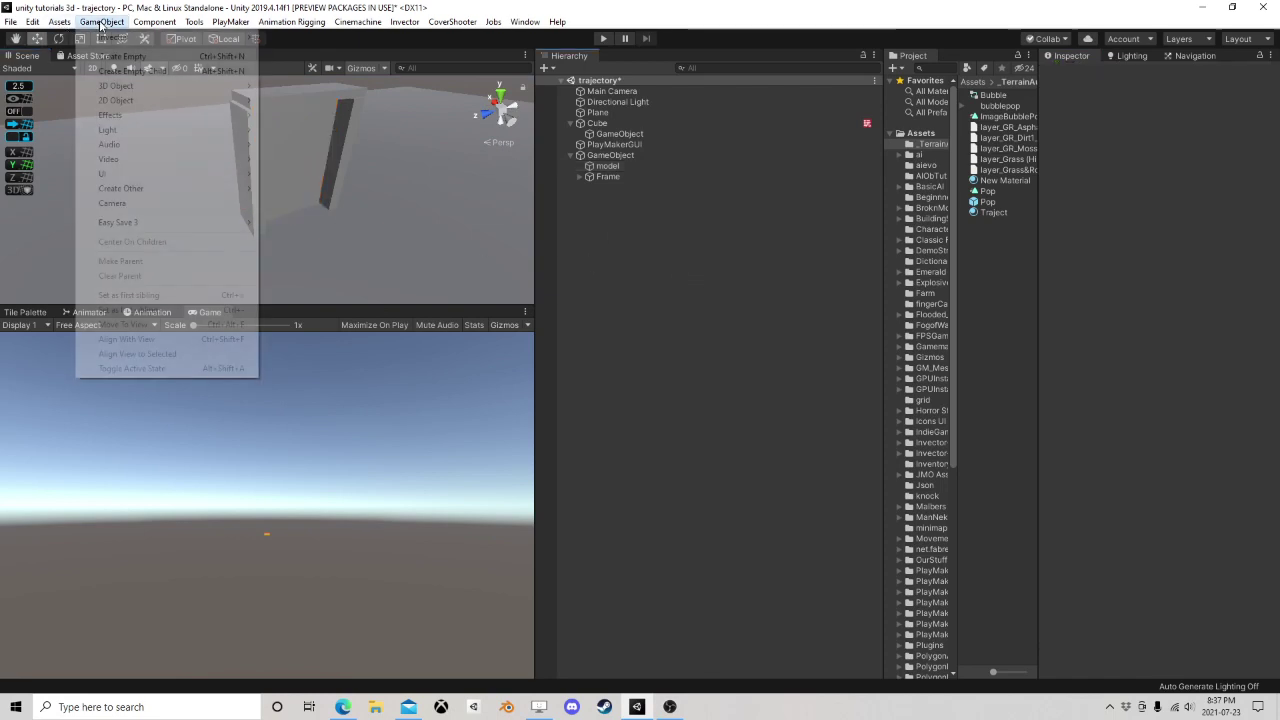
{"action": "mouse_move", "coordinate": [108, 90]}
{"action": "left_click", "coordinate": [290, 86]}
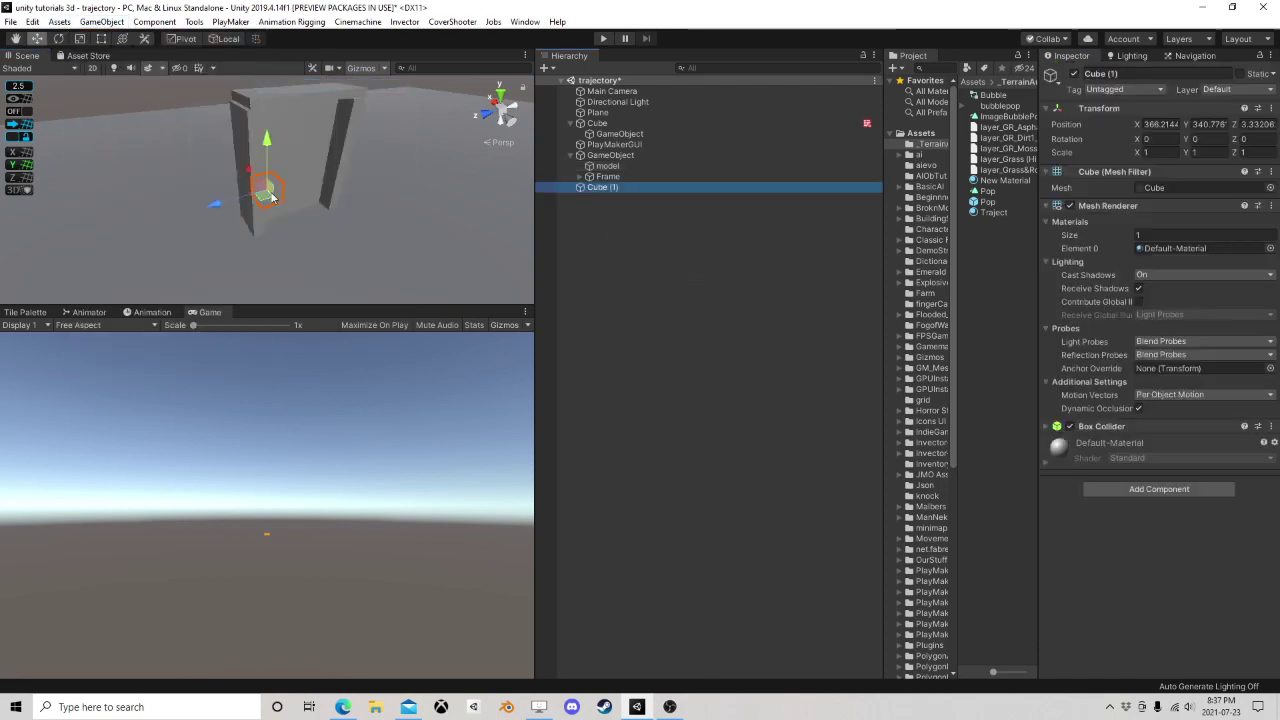
{"action": "left_click_drag", "start_coordinate": [270, 195], "coordinate": [379, 276]}
- Add a Rigidbody to the new cube with Use Gravity off and Is Kinematic on
{"action": "left_click", "coordinate": [1170, 489]}
{"action": "type", "text": "ri"}
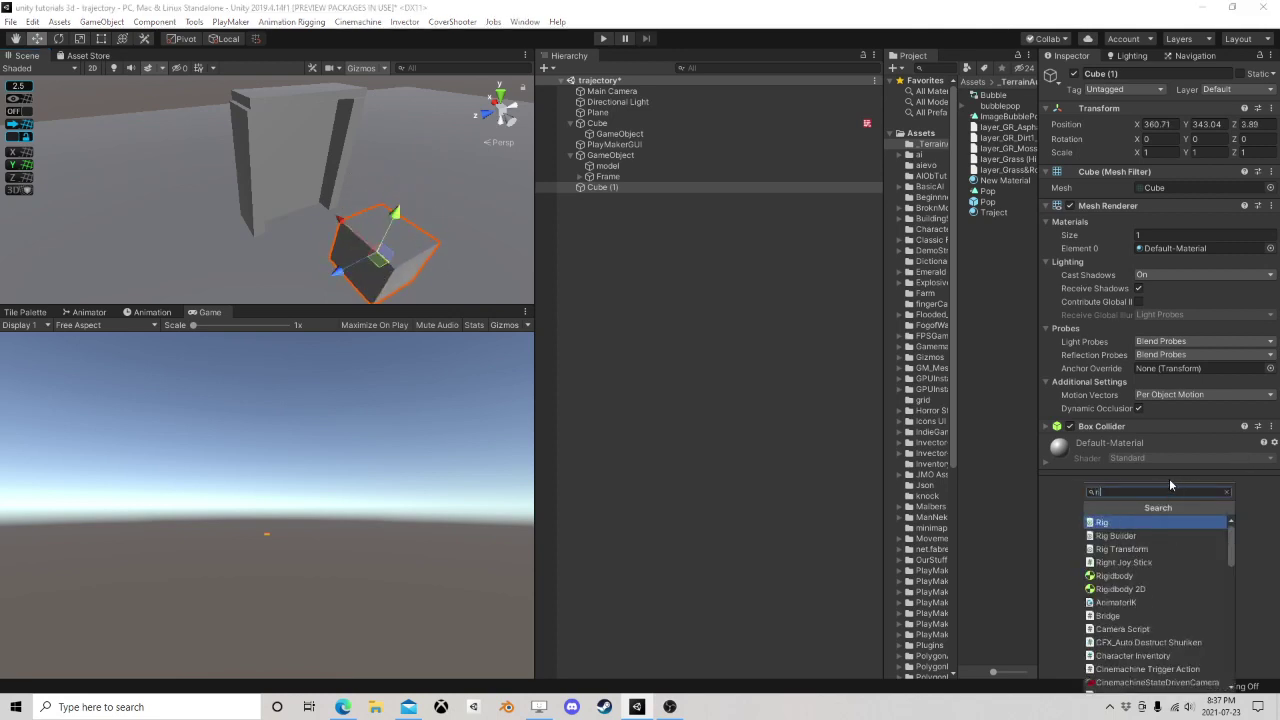
{"action": "left_click", "coordinate": [1120, 576]}
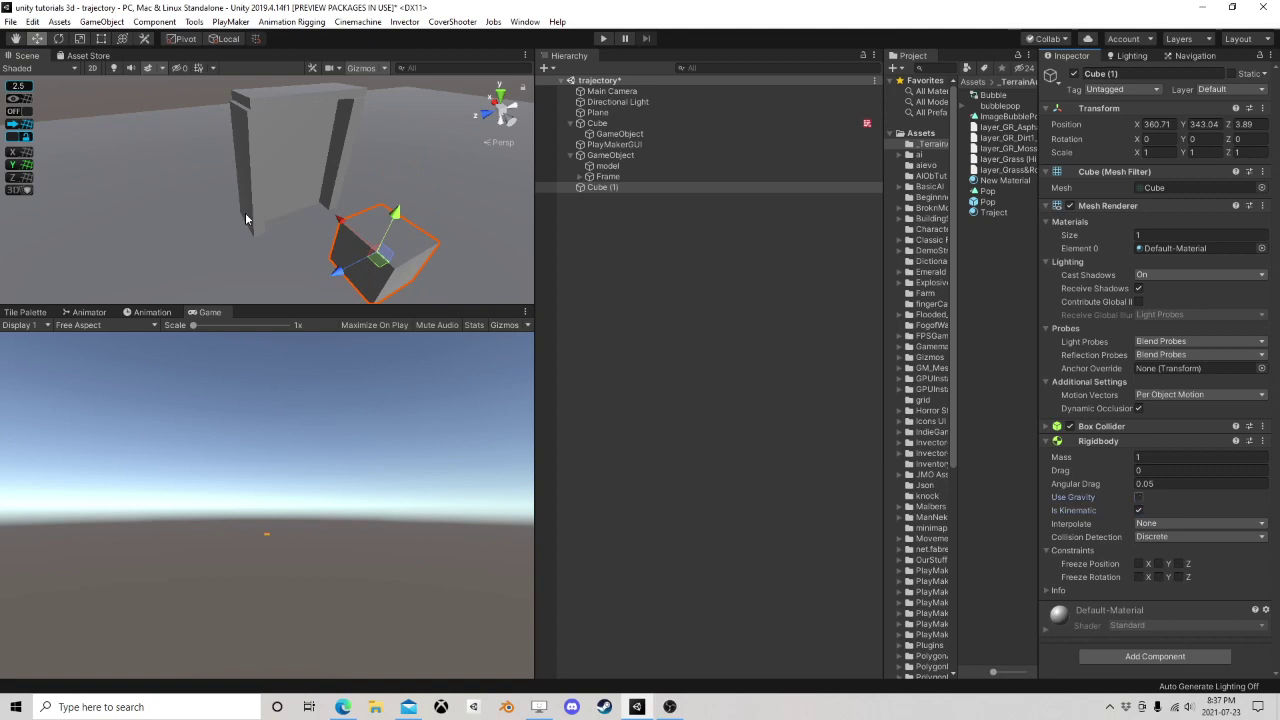
- Set the new cube's X and Y scale to 0.5
{"action": "left_click_drag", "start_coordinate": [246, 219], "coordinate": [329, 222], "text": "alt"}
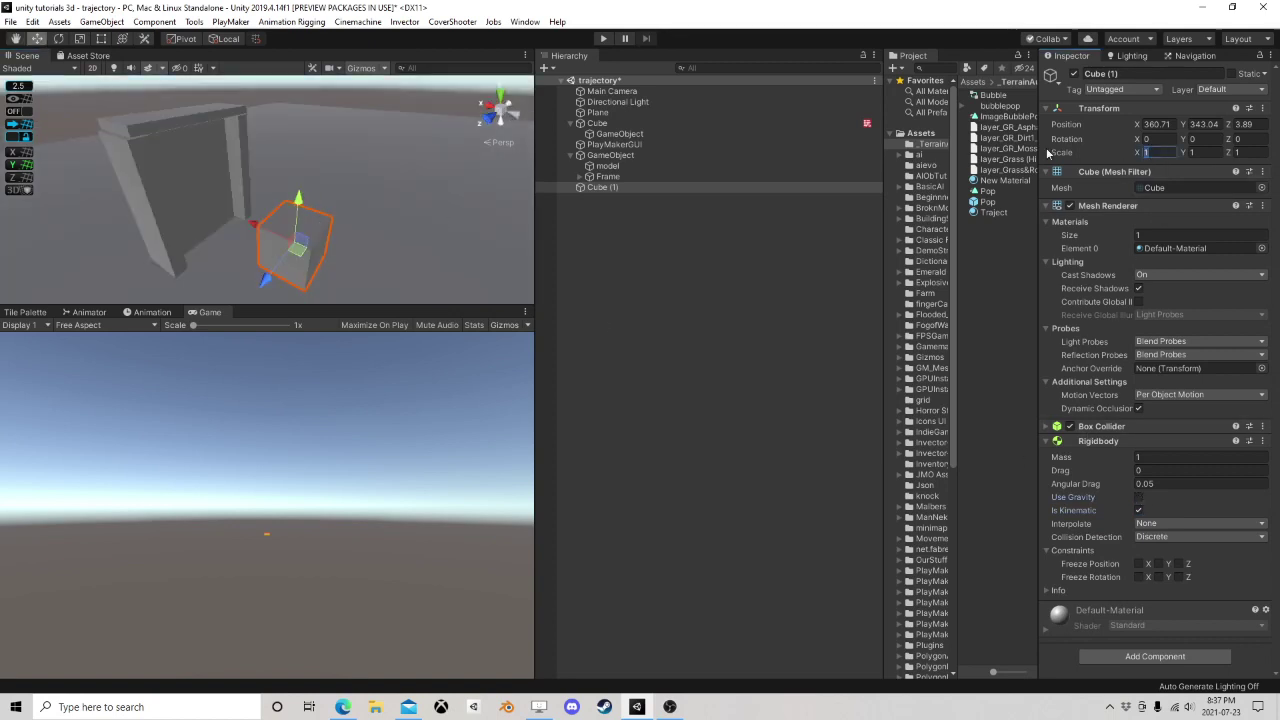
{"action": "type", "text": "0.5"}
{"action": "key", "text": "Tab"}
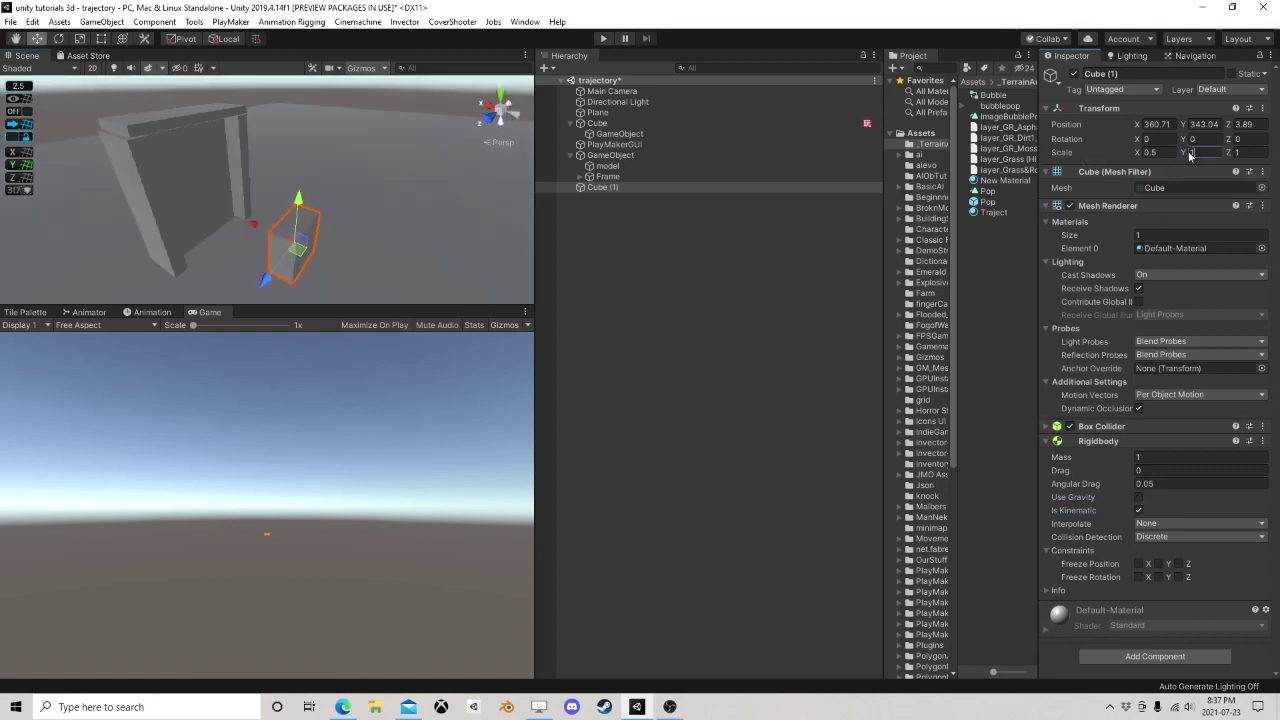
{"action": "type", "text": "0.5"}
{"action": "key", "text": "Tab"}
- Set the new cube's Z scale to 0.5 and start play mode
{"action": "type", "text": "5"}
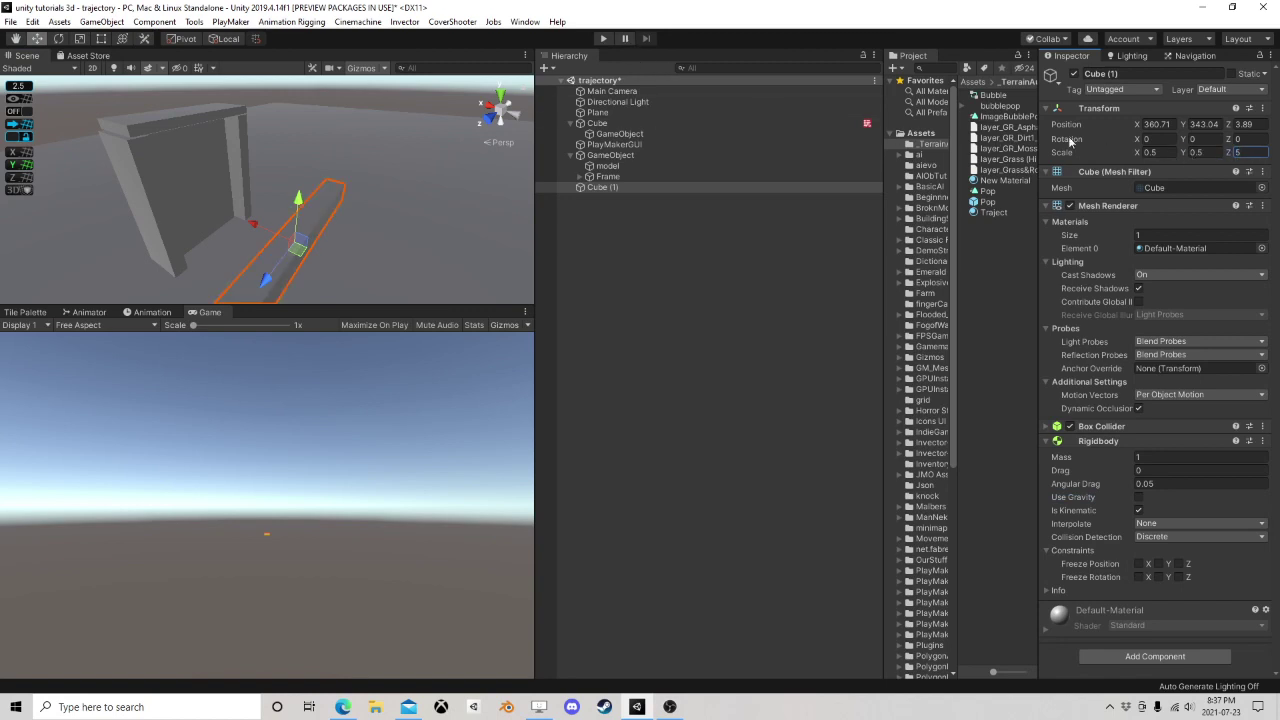
{"action": "left_click", "coordinate": [606, 39]}
{"action": "type", "text": ".5"}
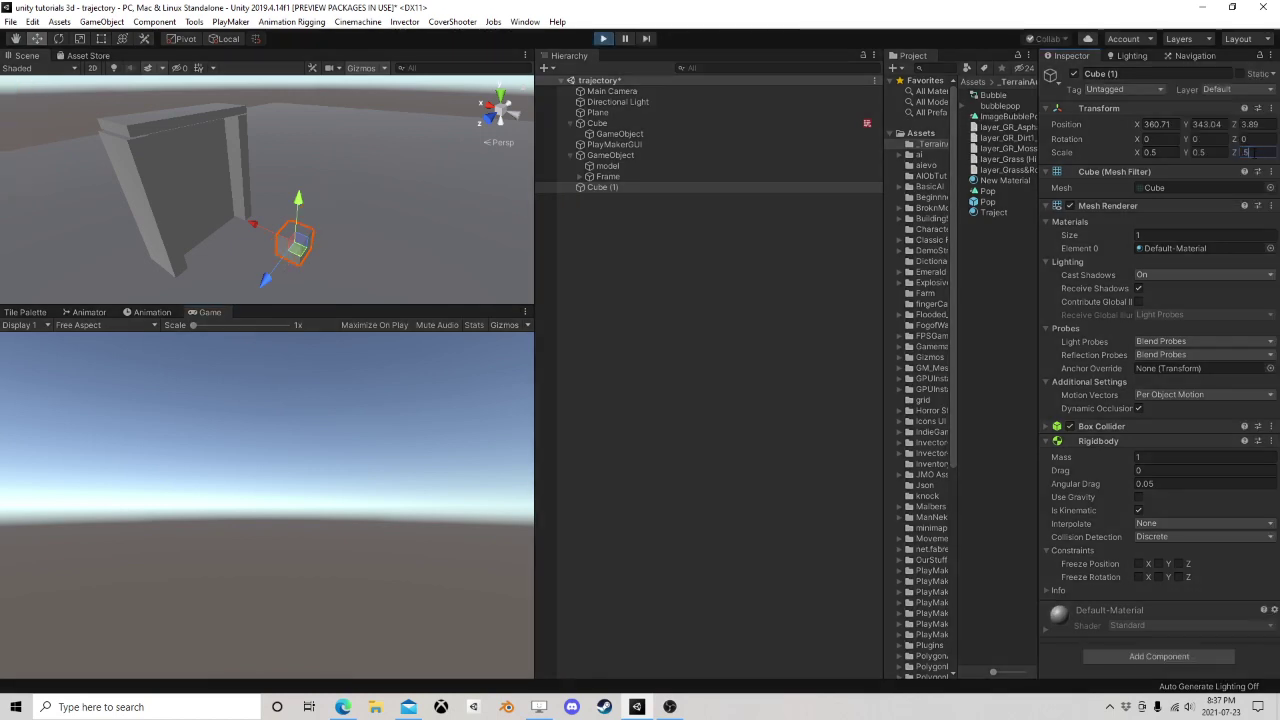
- Move the small cube into the door and back out beside the frame to test how the door swings
{"action": "left_click_drag", "start_coordinate": [252, 224], "coordinate": [185, 227]}
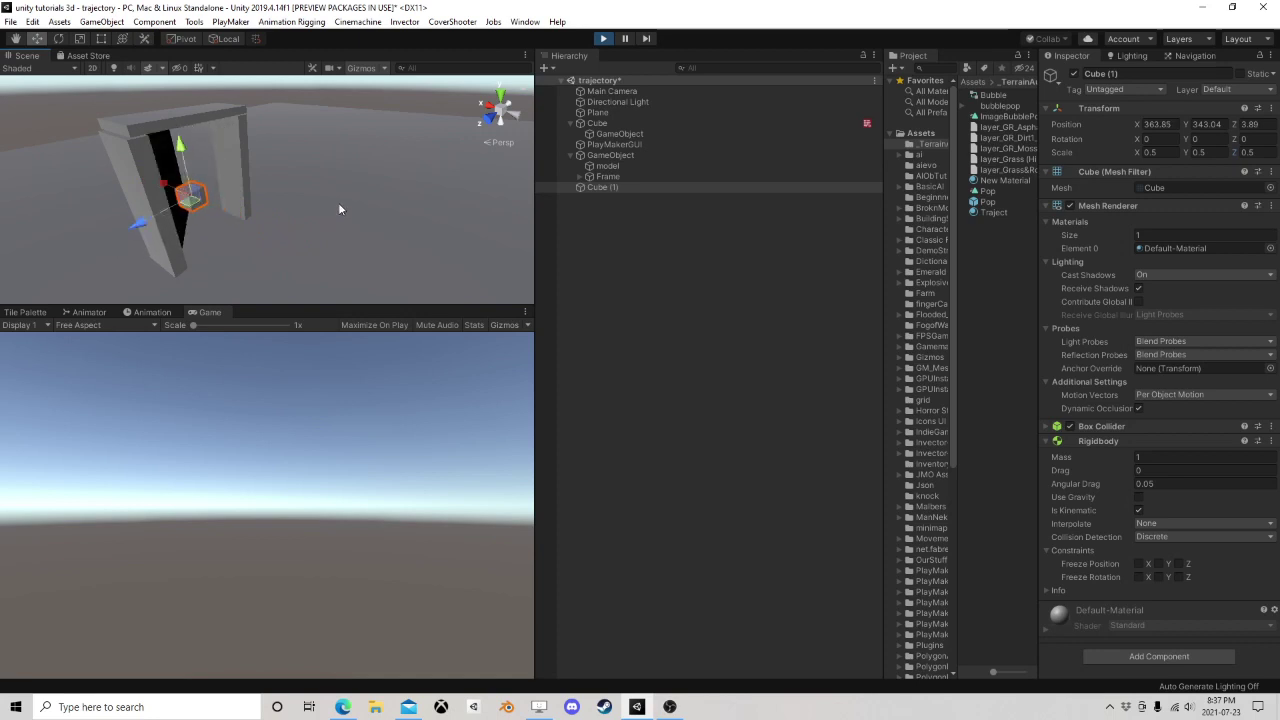
{"action": "right_click_drag", "start_coordinate": [338, 204], "coordinate": [222, 208]}
{"action": "middle_click_drag", "start_coordinate": [222, 208], "coordinate": [181, 197]}
{"action": "scroll", "coordinate": [181, 197], "scroll_direction": "up", "scroll_amount": 2}
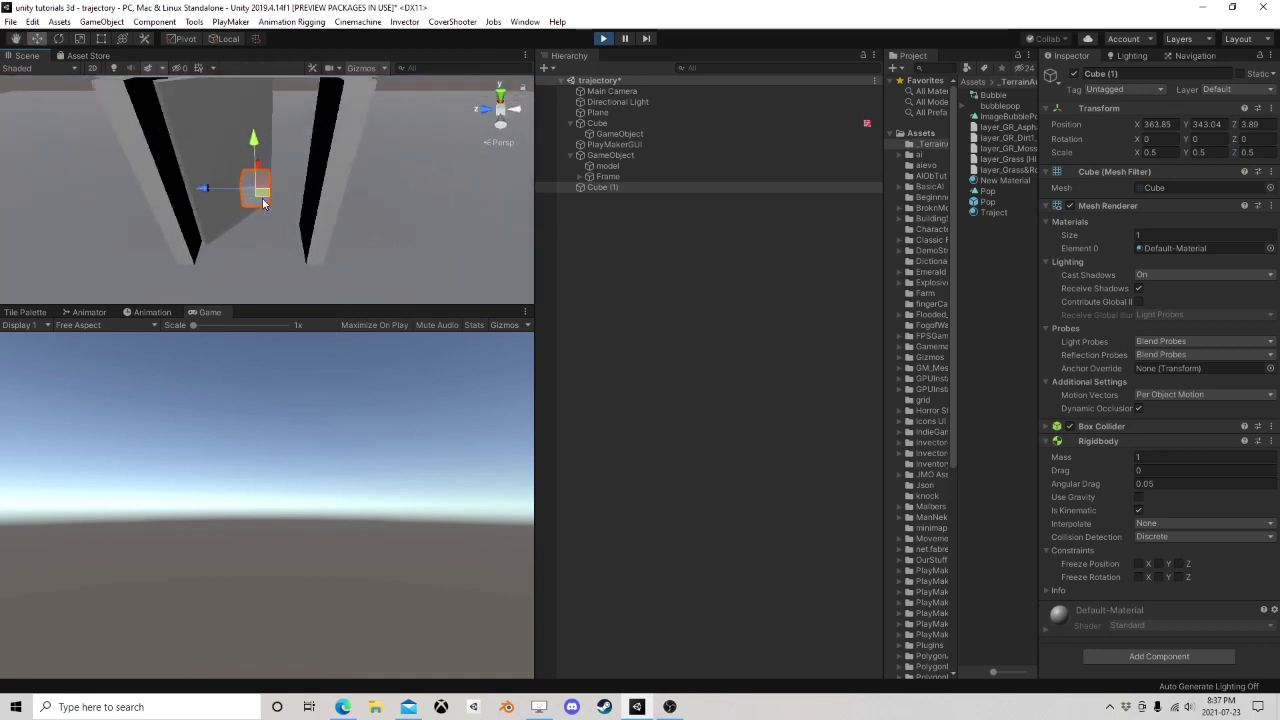
{"action": "left_click_drag", "start_coordinate": [263, 203], "coordinate": [430, 205]}
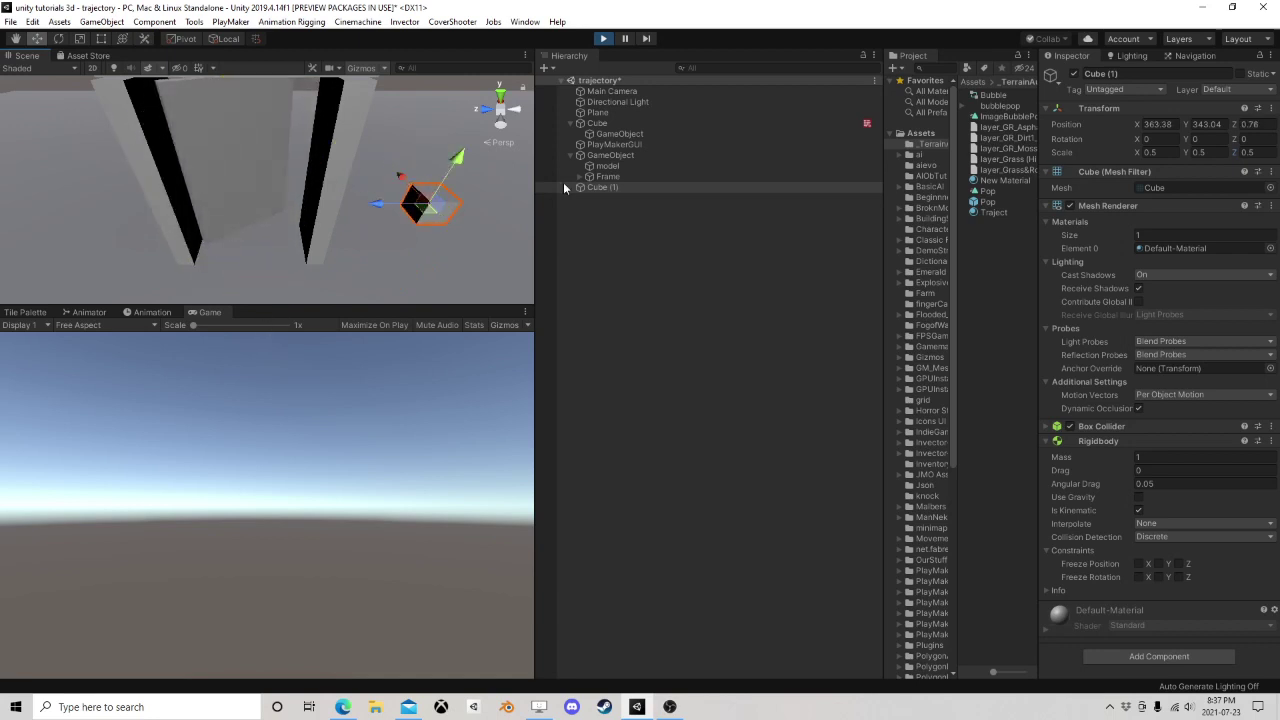
- Set the door model's Rigidbody Collision Detection to Continuous Dynamic
{"action": "left_click", "coordinate": [632, 166]}
{"action": "left_click", "coordinate": [1150, 537]}
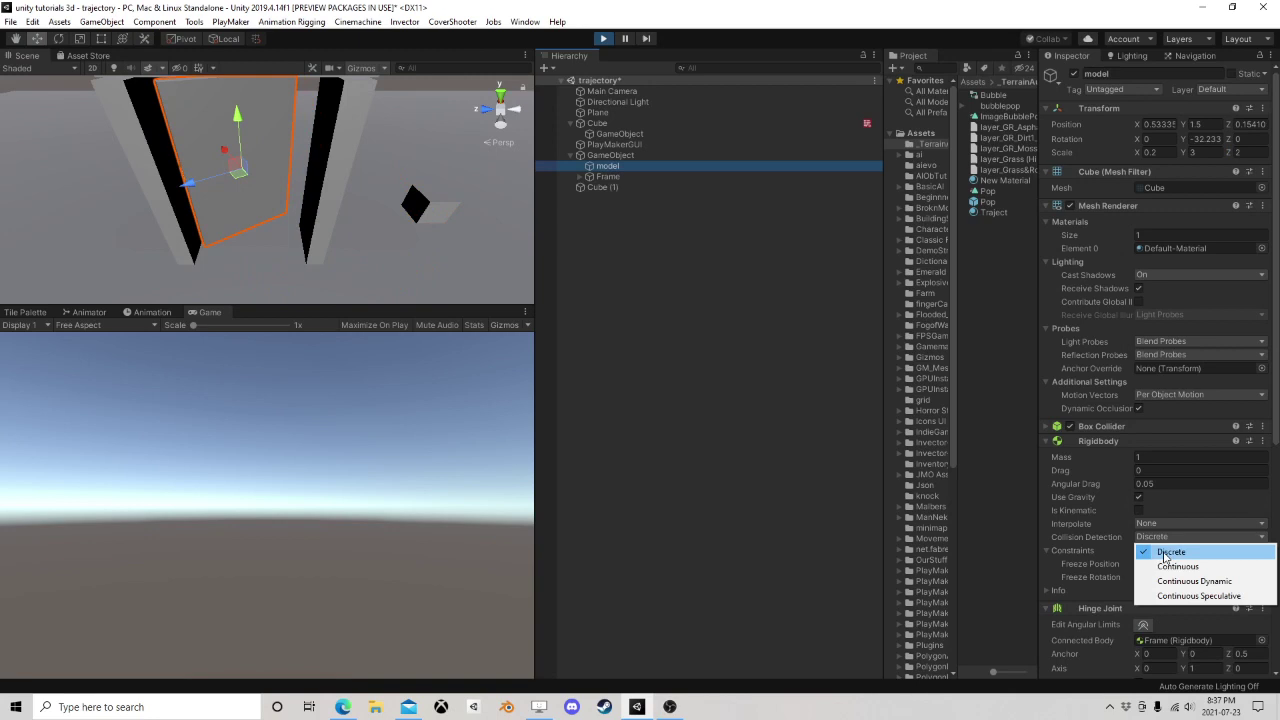
{"action": "left_click", "coordinate": [1172, 581]}
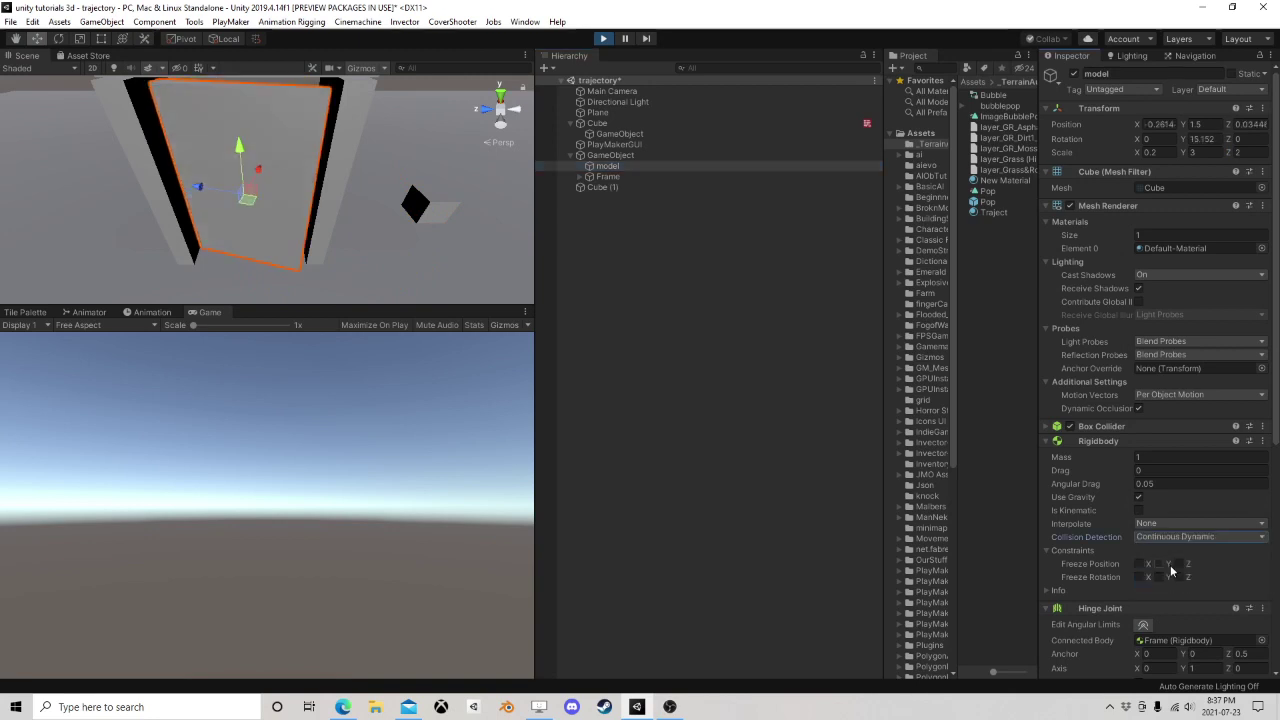
- Push the small cube against the door again to test its swing, and examine the door from the front
{"action": "left_click", "coordinate": [608, 177]}
{"action": "left_click", "coordinate": [600, 187]}
{"action": "left_click_drag", "start_coordinate": [414, 206], "coordinate": [366, 256]}
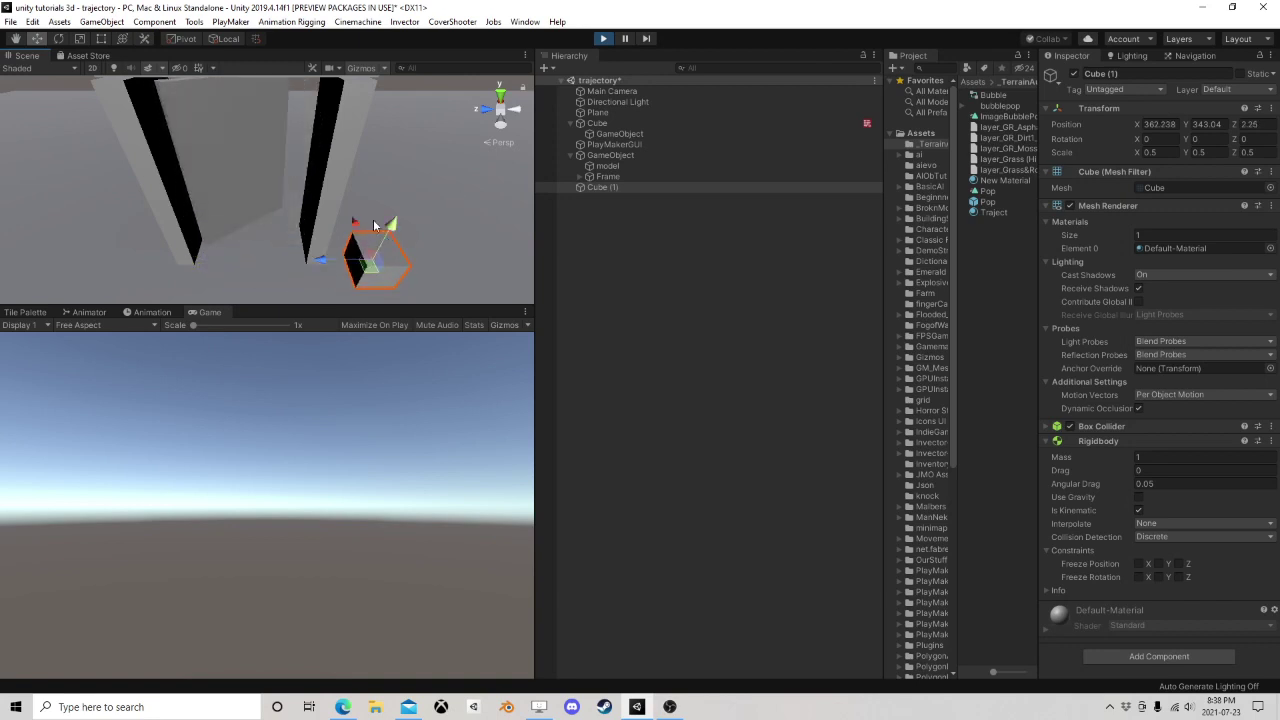
{"action": "right_click_drag", "start_coordinate": [240, 238], "coordinate": [304, 189]}
{"action": "scroll", "coordinate": [304, 196], "scroll_direction": "down", "scroll_amount": 3}
{"action": "middle_click_drag", "start_coordinate": [305, 205], "coordinate": [332, 186]}
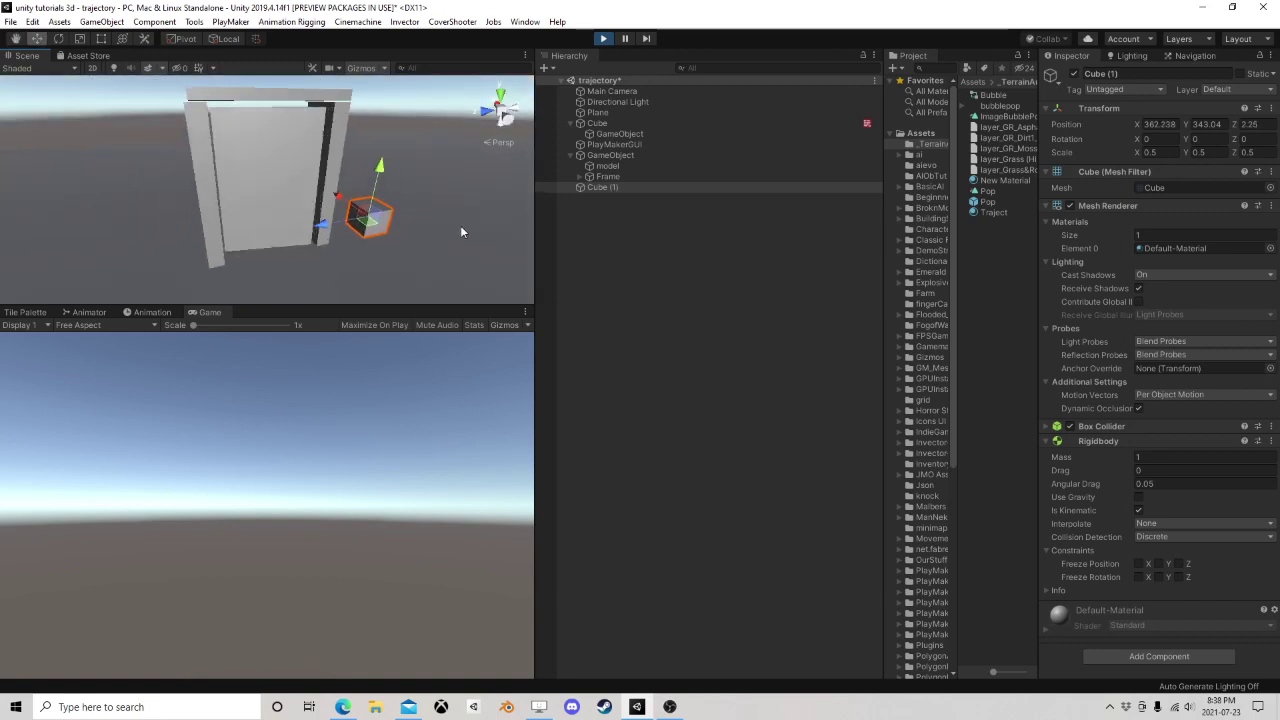
- Inspect the frame's Rigidbody and the door model's Hinge Joint, and show the hinge's angular limits handle in the scene
{"action": "left_click", "coordinate": [607, 176]}
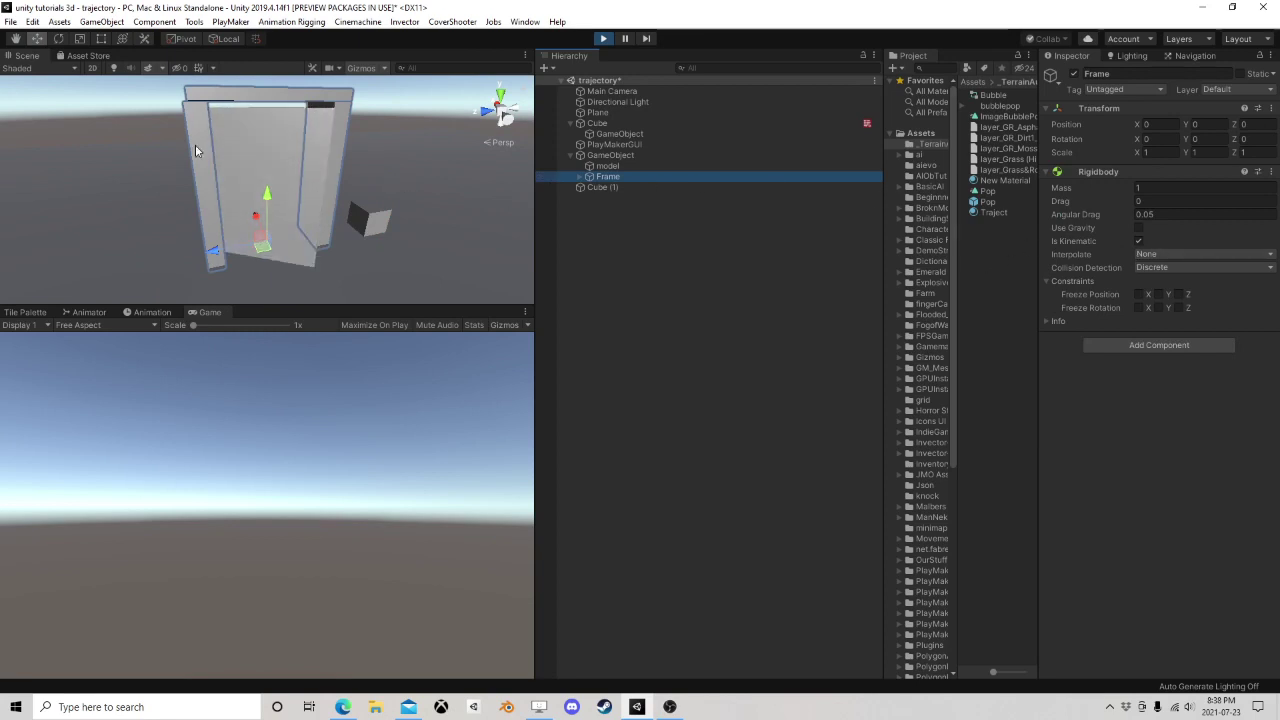
{"action": "left_click", "coordinate": [290, 187]}
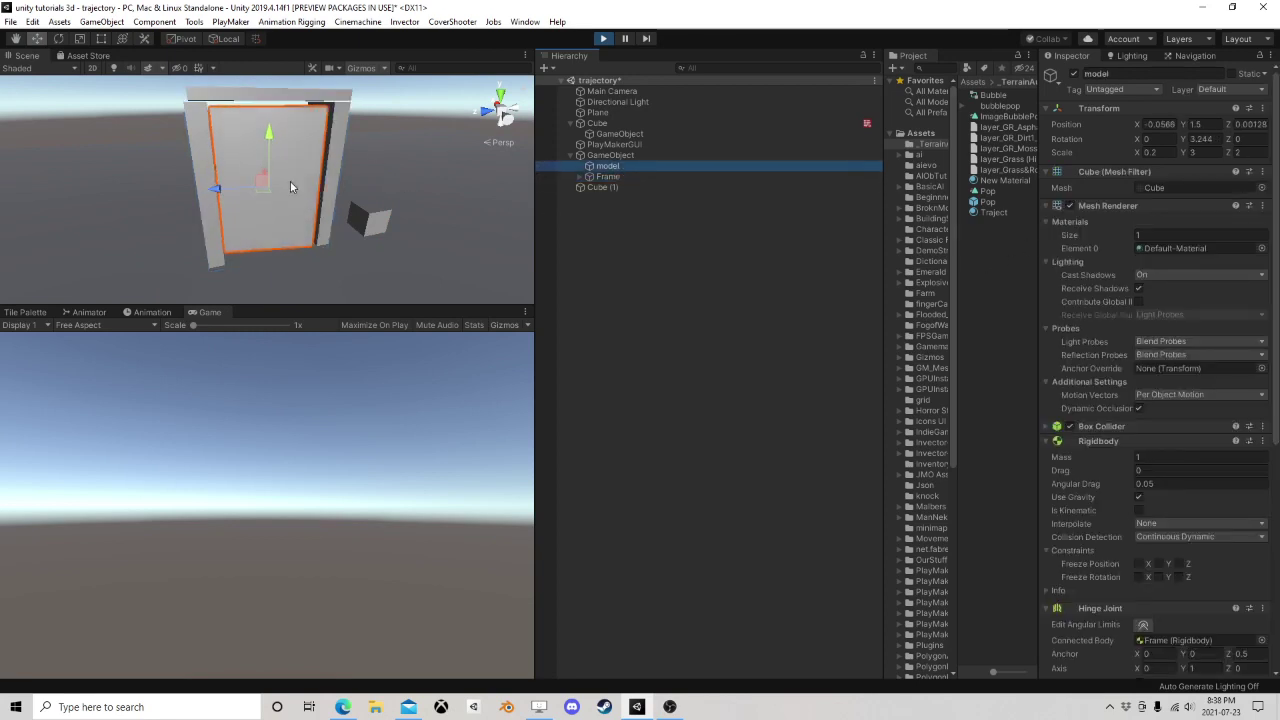
{"action": "scroll", "coordinate": [1140, 460], "scroll_direction": "down", "scroll_amount": 3}
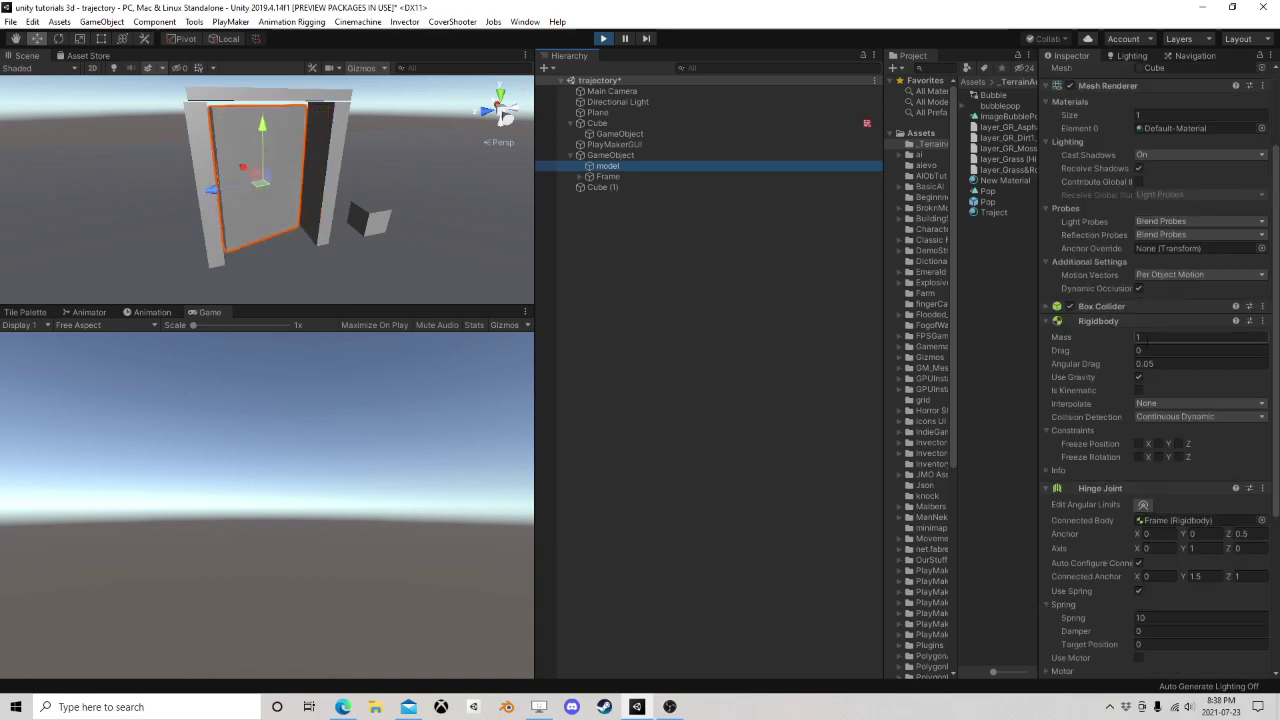
{"action": "scroll", "coordinate": [1145, 300], "scroll_direction": "down", "scroll_amount": 6}
{"action": "left_click", "coordinate": [1143, 267]}
{"action": "left_click", "coordinate": [1143, 267]}
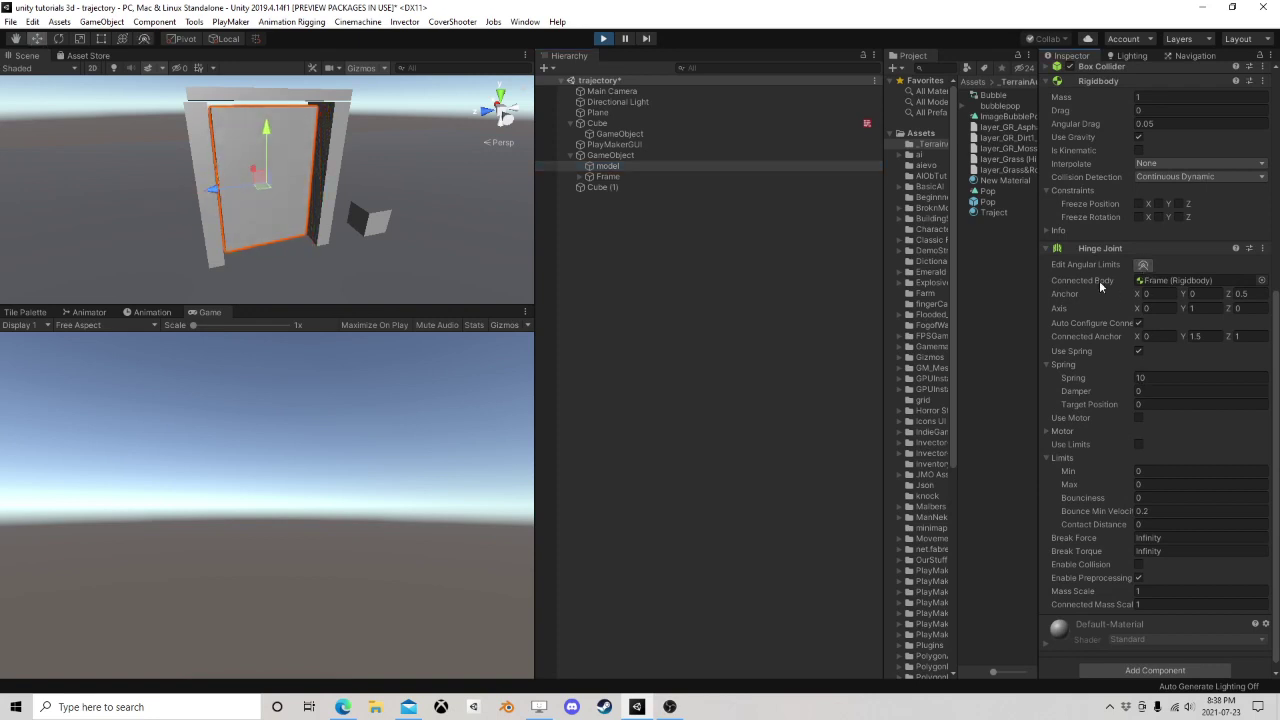
{"action": "mouse_move", "coordinate": [350, 170]}
{"action": "right_mouse_down"}
{"action": "mouse_move", "coordinate": [363, 233]}
{"action": "mouse_move", "coordinate": [330, 173]}
{"action": "right_mouse_up"}
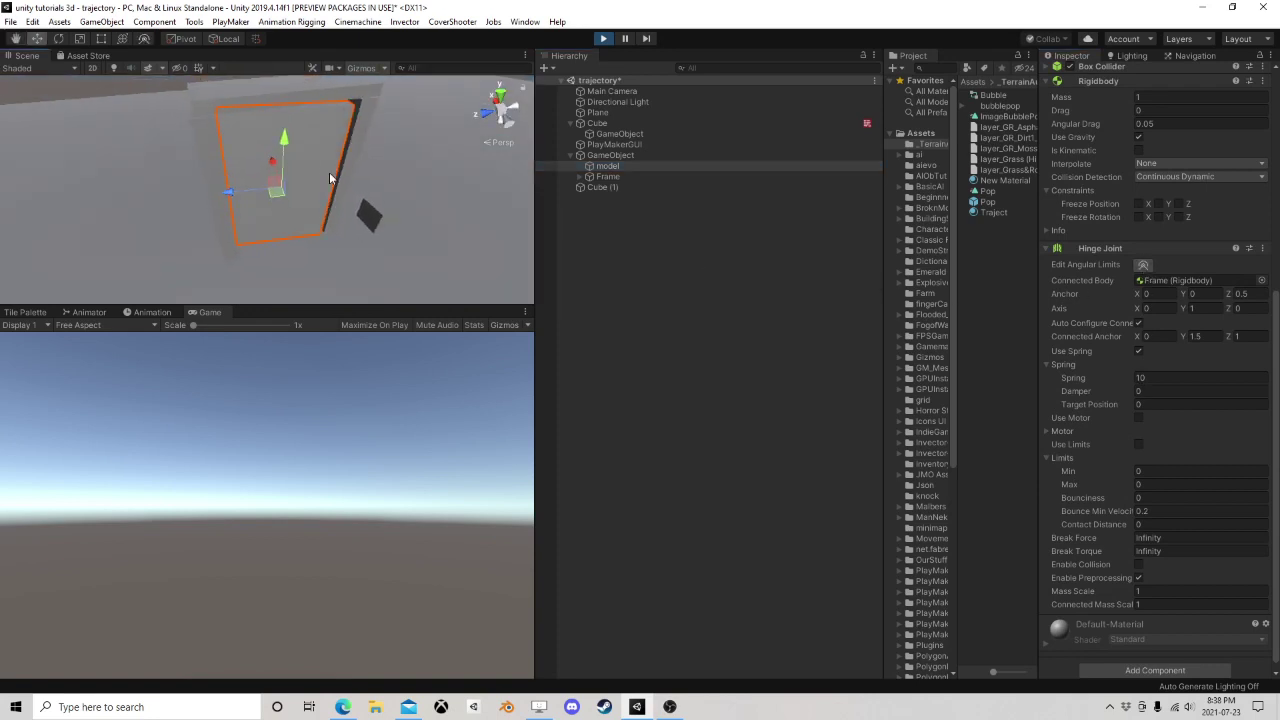
{"action": "left_click", "coordinate": [1143, 265]}
{"action": "right_click_drag", "start_coordinate": [342, 232], "coordinate": [374, 228]}
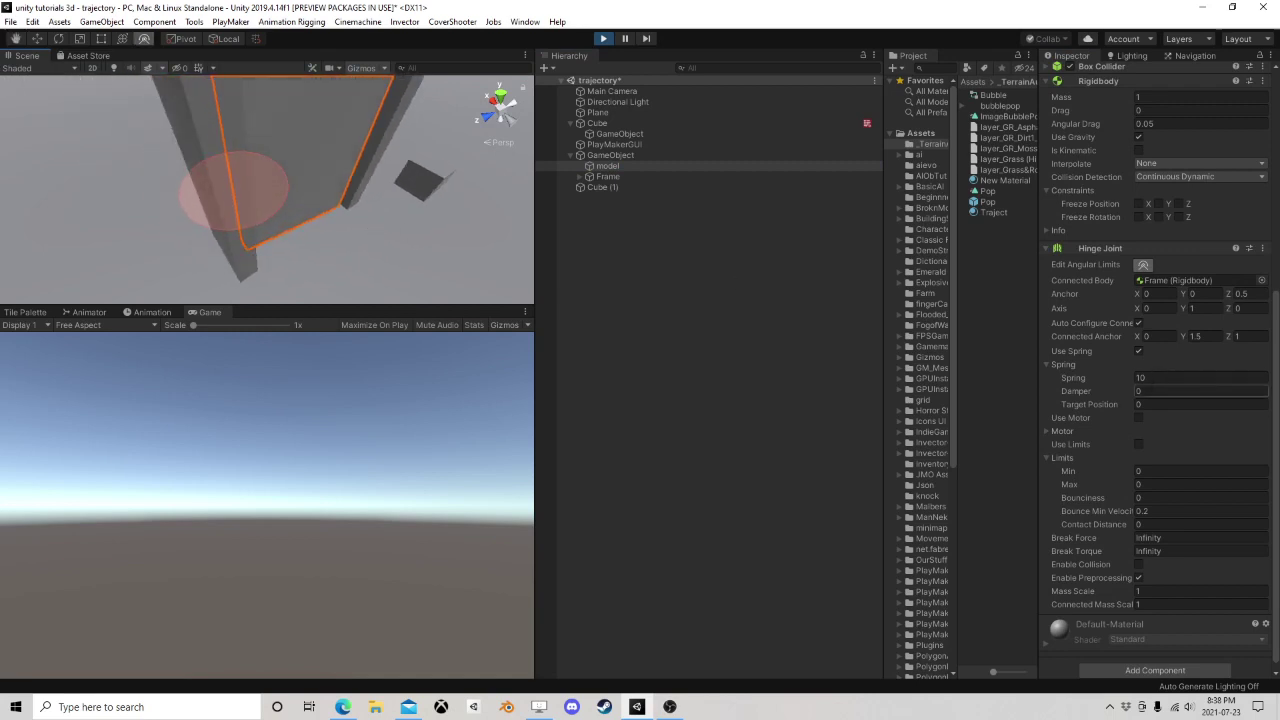
- Raise the door's Hinge Joint Spring to about 49 and push the small cube against the door
{"action": "left_click_drag", "start_coordinate": [1128, 376], "coordinate": [771, 402]}
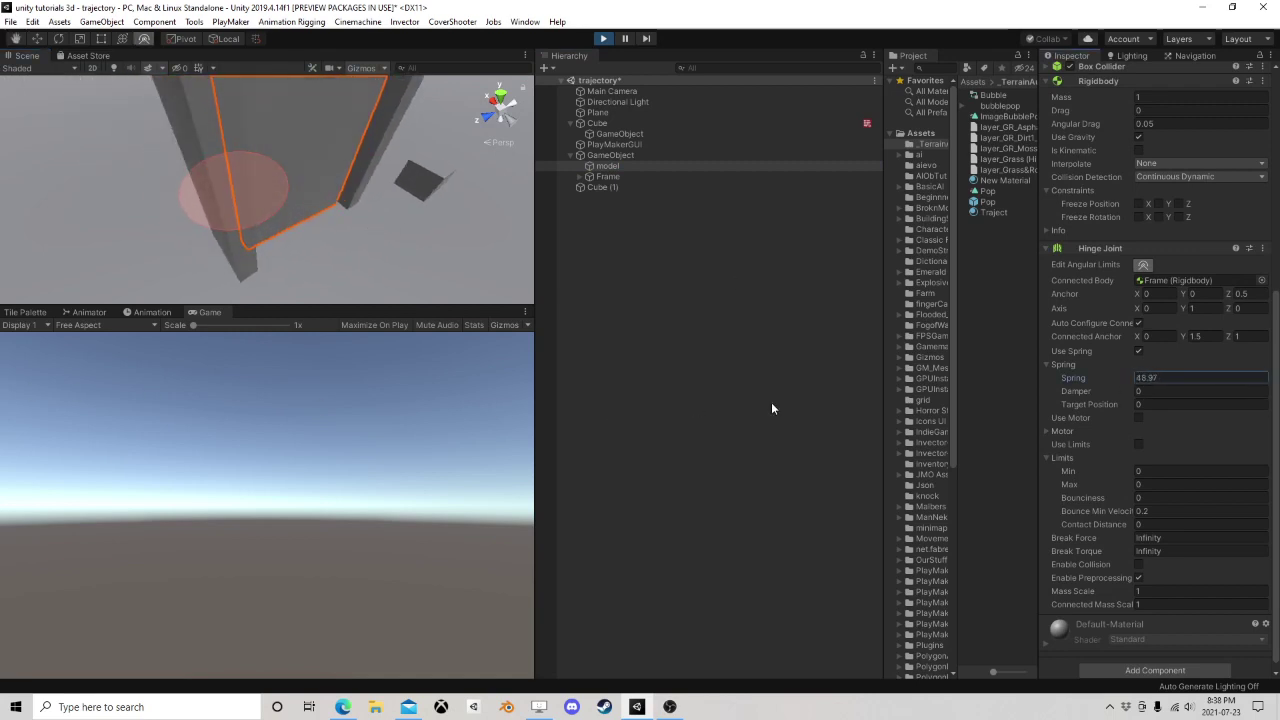
{"action": "left_click", "coordinate": [434, 170]}
{"action": "left_click_drag", "start_coordinate": [347, 238], "coordinate": [418, 266]}
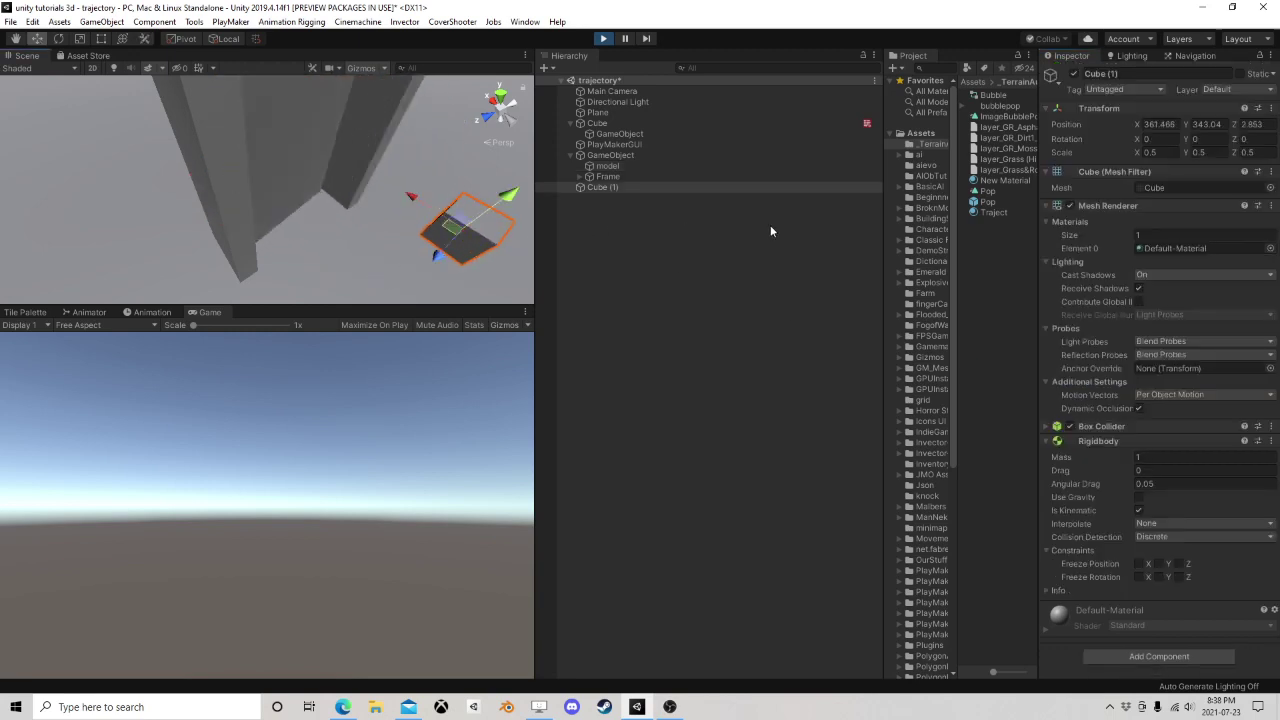
- Set the door's Hinge Joint Spring to 0 with Use Spring off, and push the door with the small cube
{"action": "left_click", "coordinate": [612, 167]}
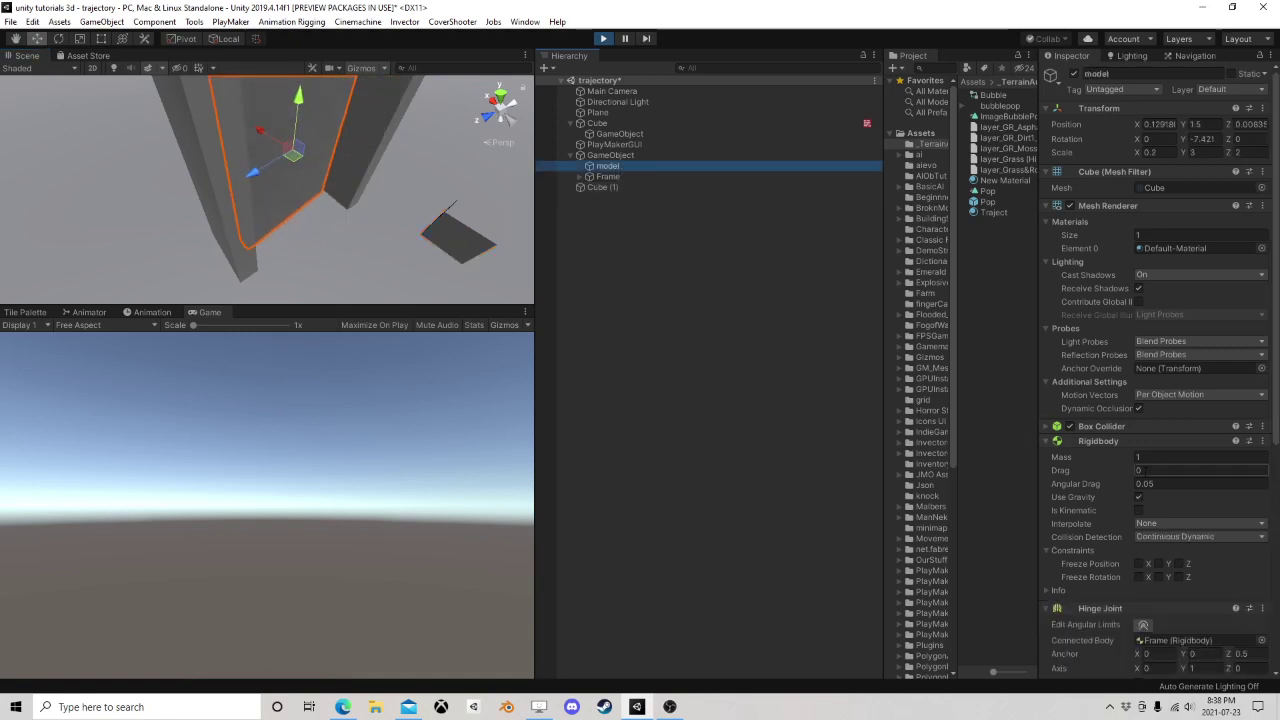
{"action": "scroll", "coordinate": [1141, 420], "scroll_direction": "down", "scroll_amount": 8}
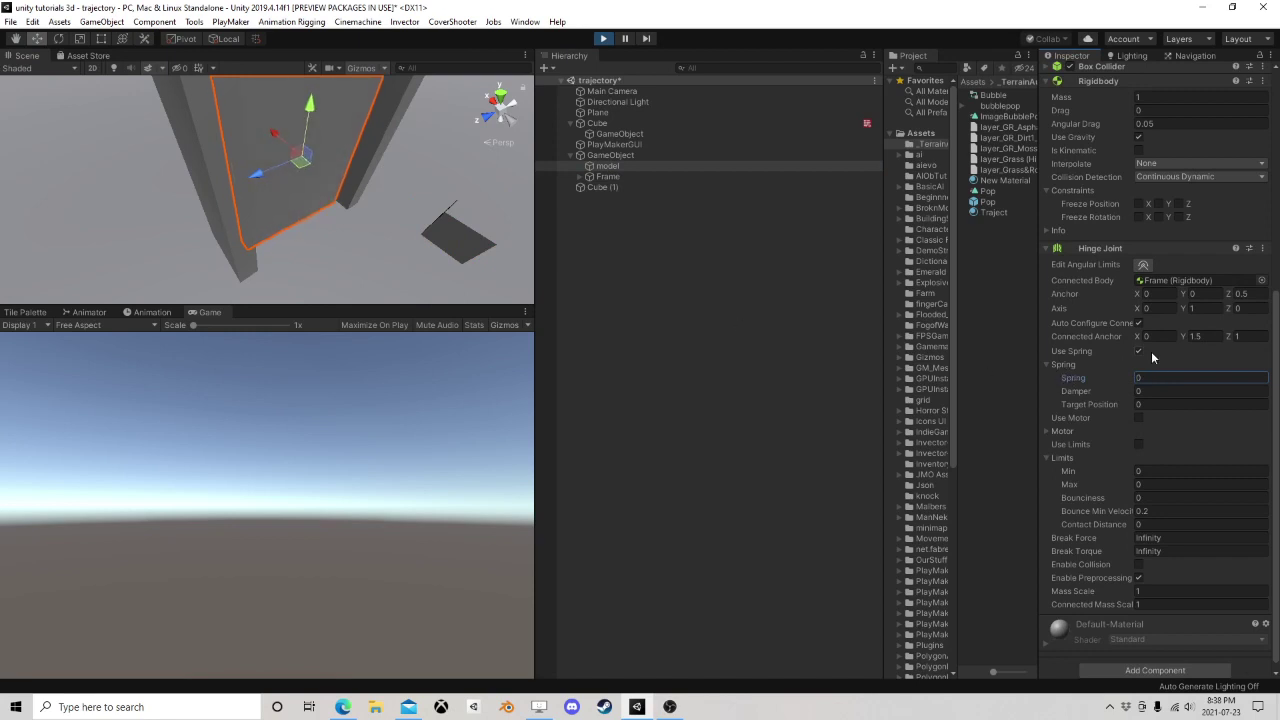
{"action": "left_click", "coordinate": [458, 250]}
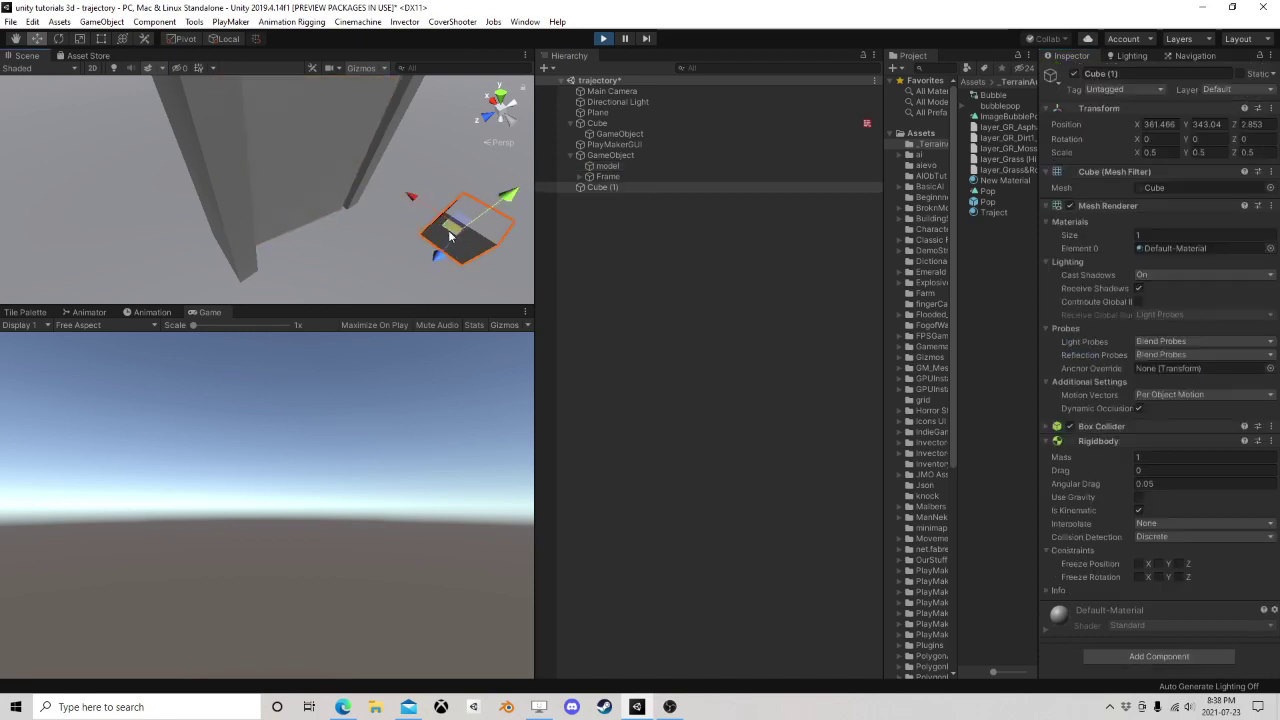
{"action": "left_click_drag", "start_coordinate": [328, 230], "coordinate": [540, 248]}
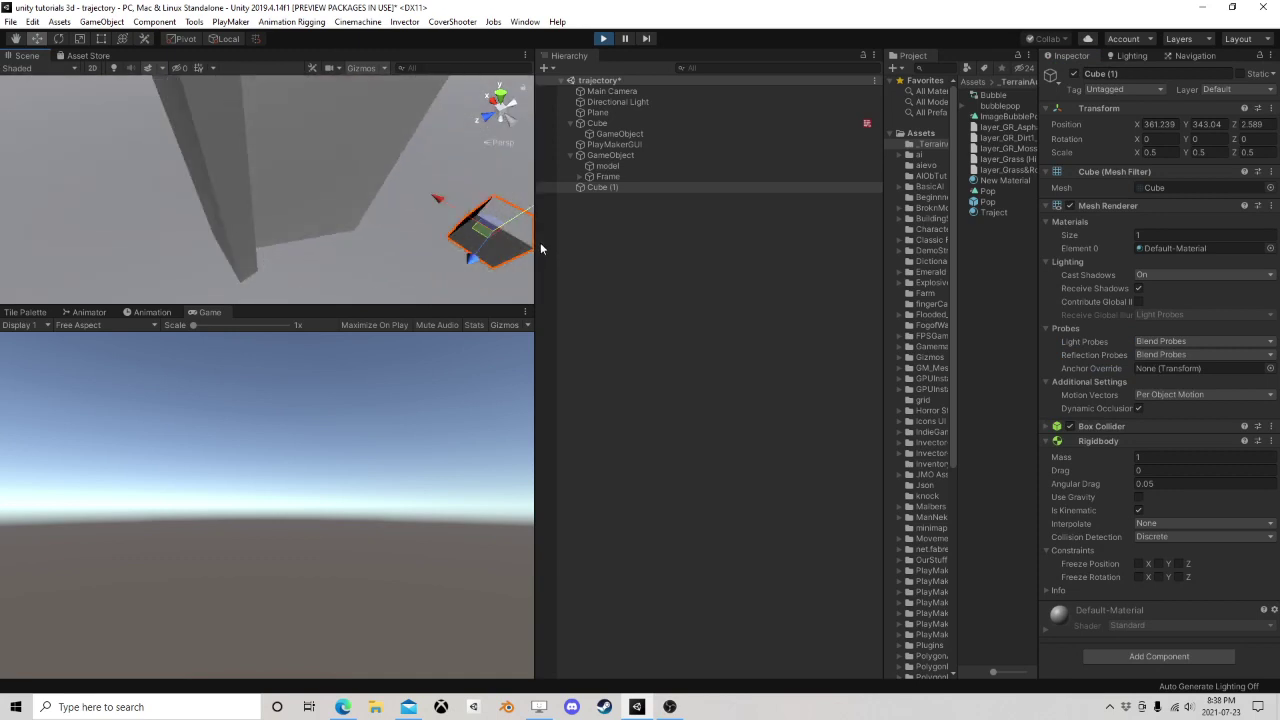
- Enable Use Limits on the door's Hinge Joint and set Max to 5
{"action": "left_click", "coordinate": [612, 166]}
{"action": "scroll", "coordinate": [1135, 461], "scroll_direction": "down", "scroll_amount": 6}
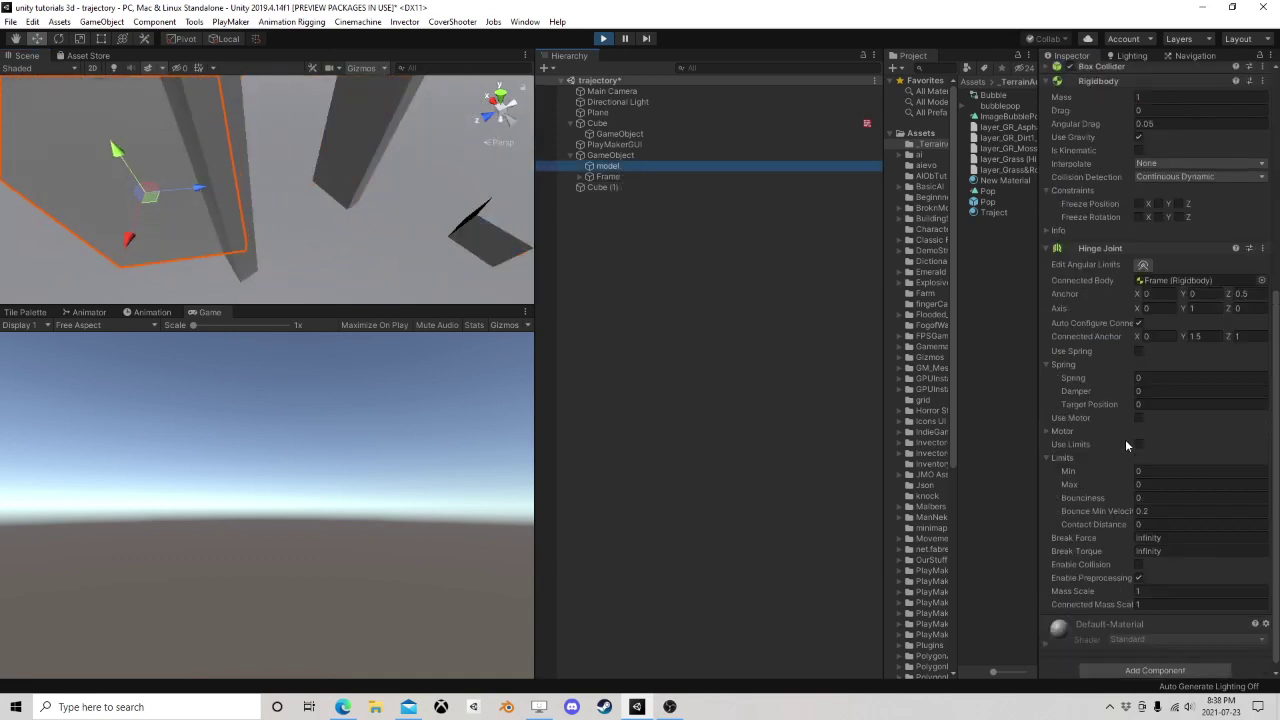
{"action": "left_click", "coordinate": [1139, 437]}
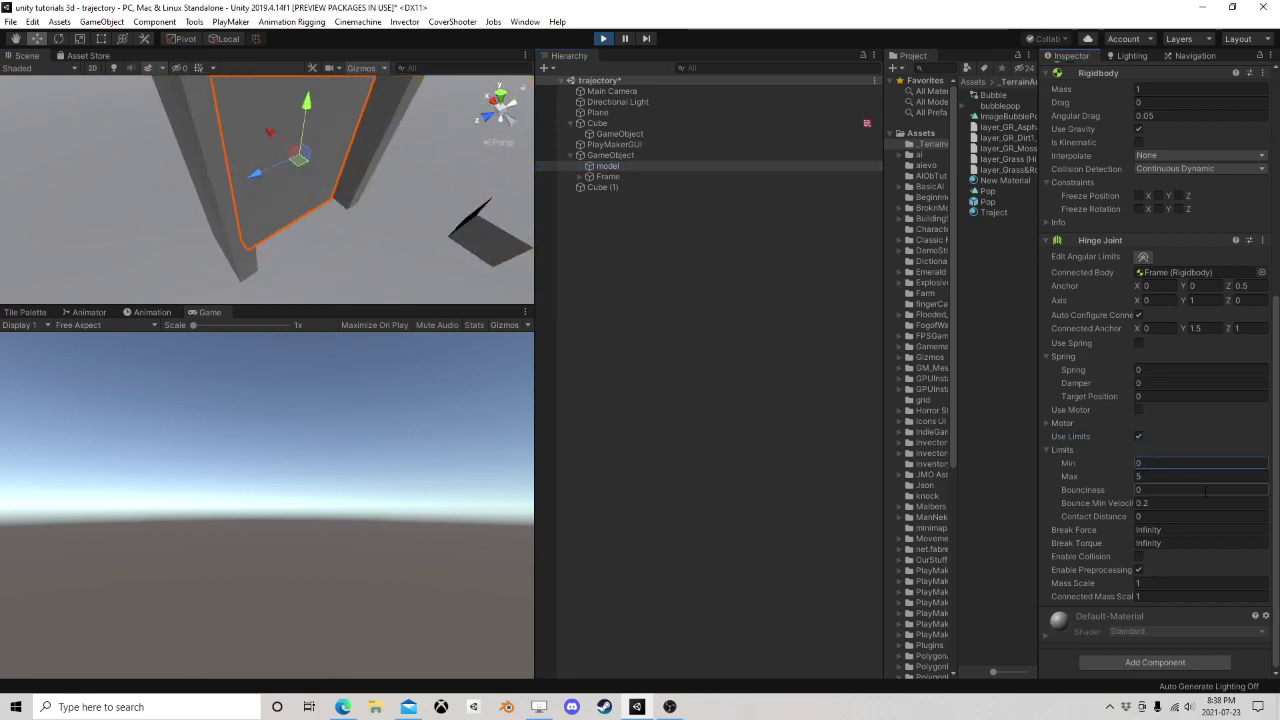
- Turn off Use Limits, re-enable Use Spring with Spring 5, and push the door with the small cube
{"action": "left_click", "coordinate": [1138, 437]}
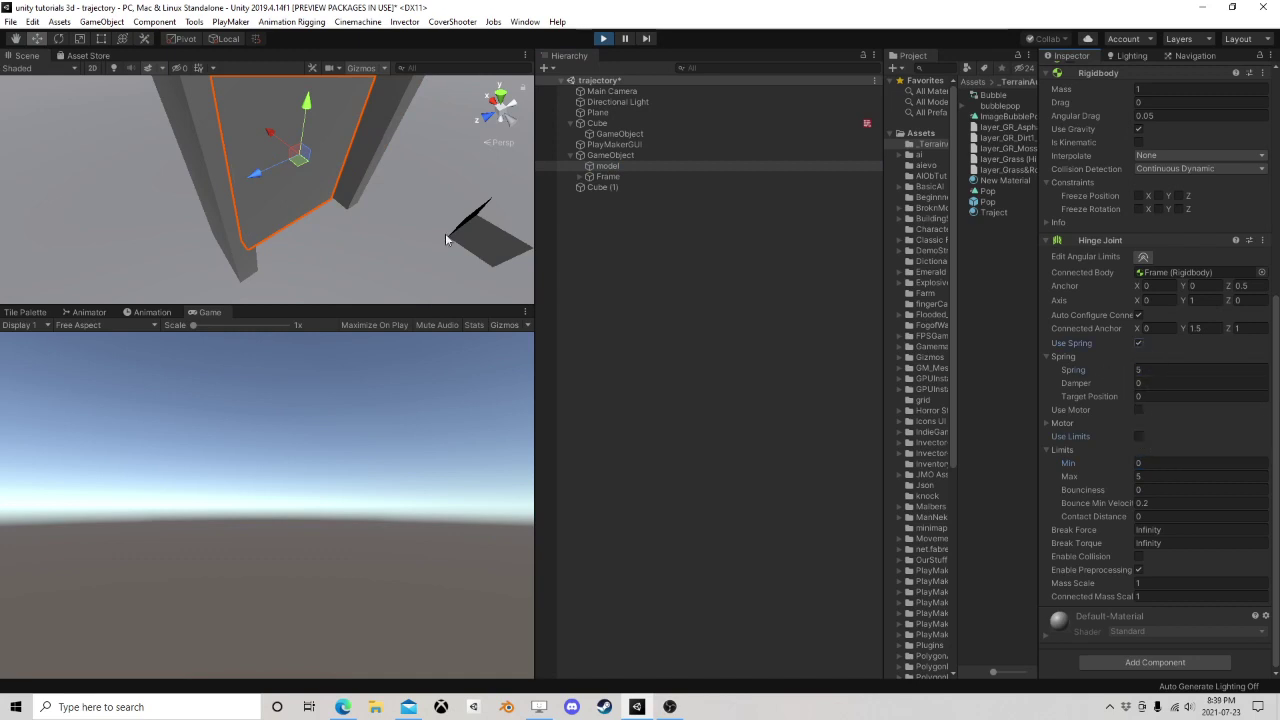
{"action": "left_click", "coordinate": [502, 253]}
{"action": "left_click_drag", "start_coordinate": [483, 233], "coordinate": [432, 237]}
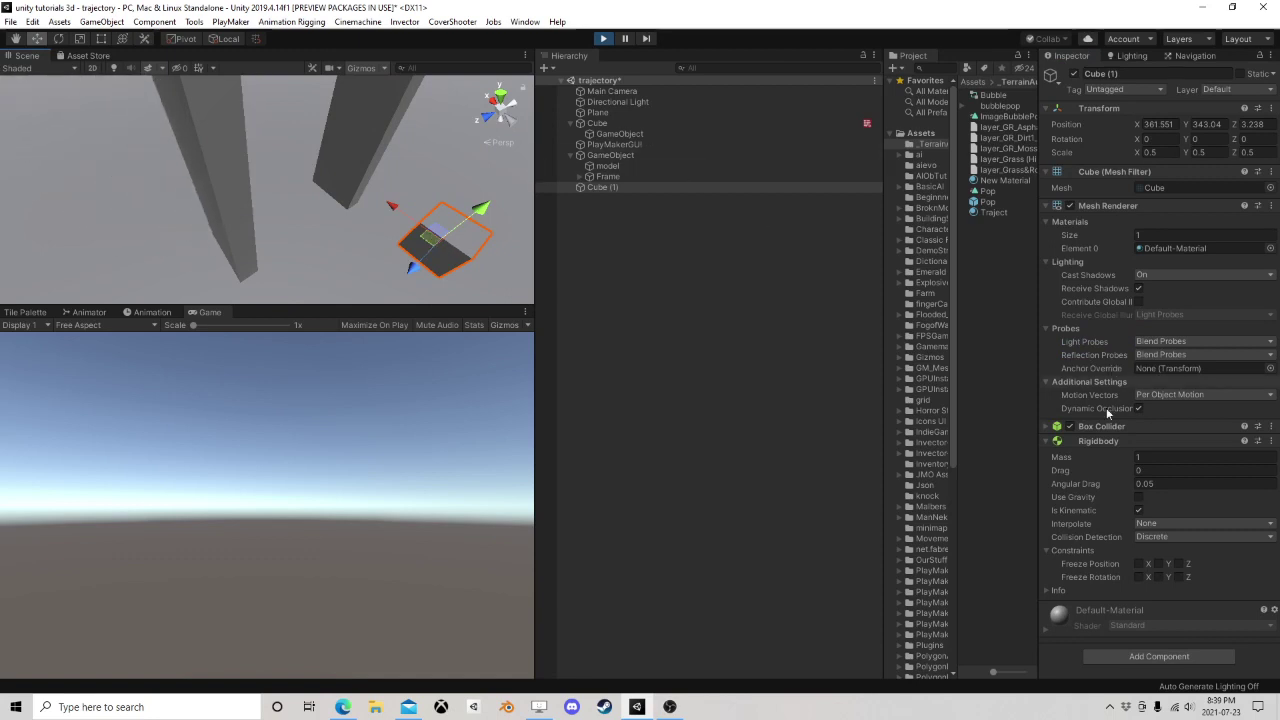
- Turn on Use Limits for the door's Hinge Joint and test the door with the small cube
{"action": "left_click", "coordinate": [608, 169]}
{"action": "scroll", "coordinate": [1108, 404], "scroll_direction": "down", "scroll_amount": 10}
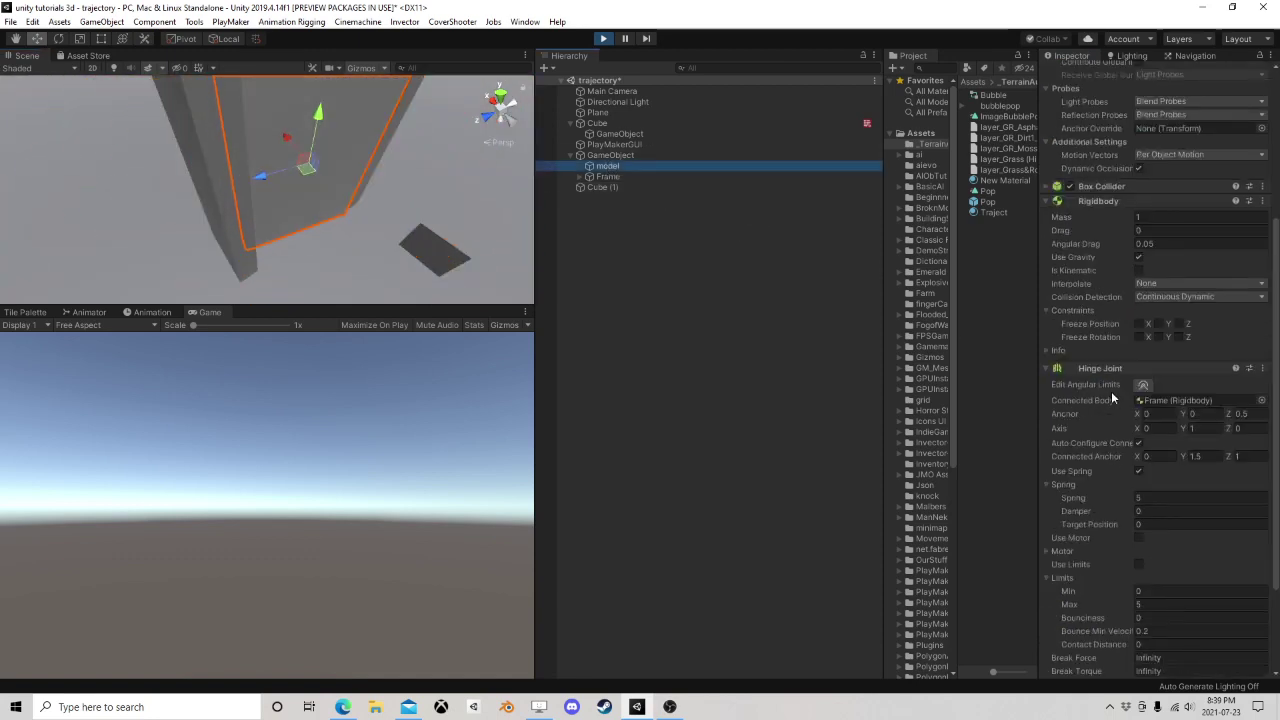
{"action": "left_click", "coordinate": [1138, 436]}
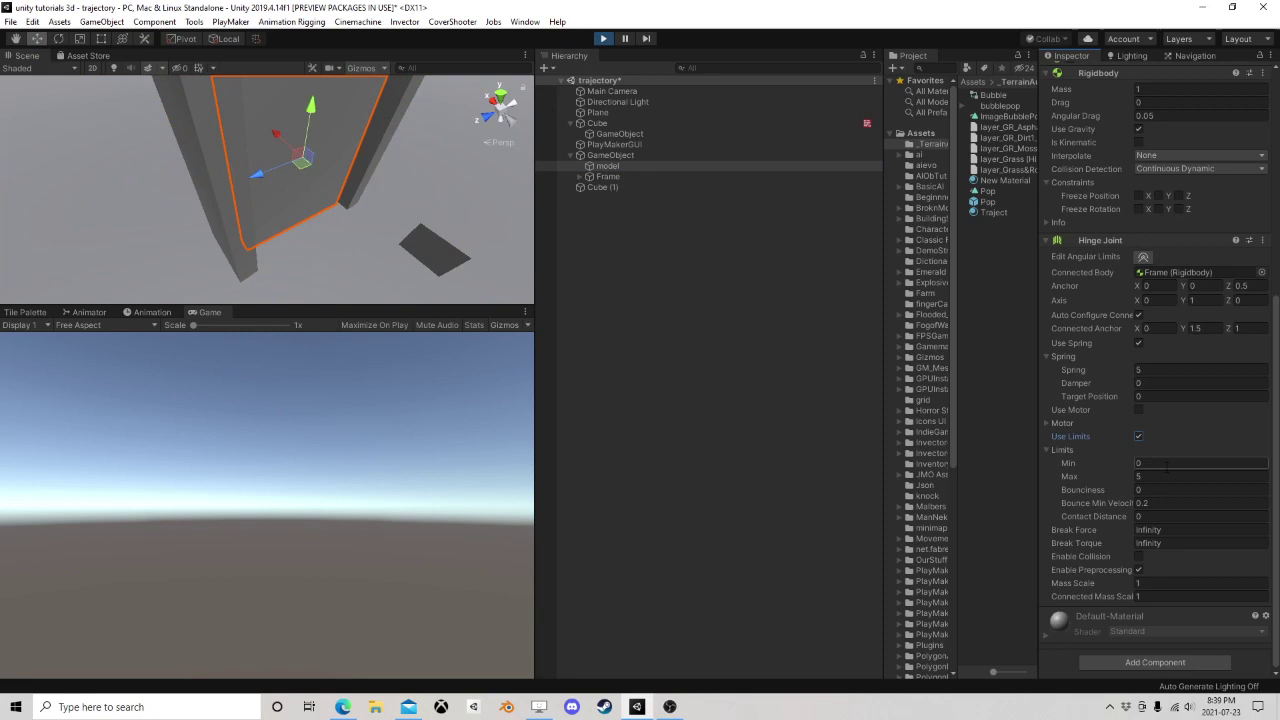
{"action": "left_click", "coordinate": [444, 261]}
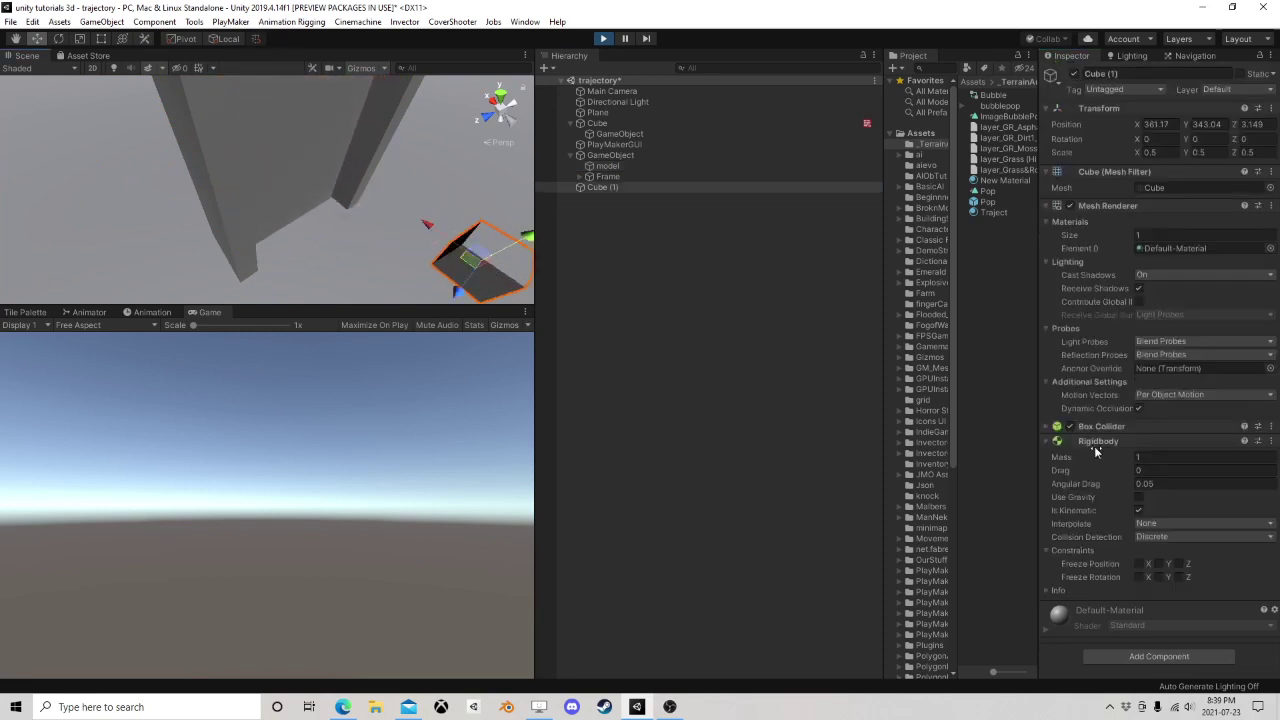
- Set the door's Hinge Joint limits to Min -110 and Max 110
{"action": "left_click", "coordinate": [633, 165]}
{"action": "scroll", "coordinate": [1194, 414], "scroll_direction": "down", "scroll_amount": 10}
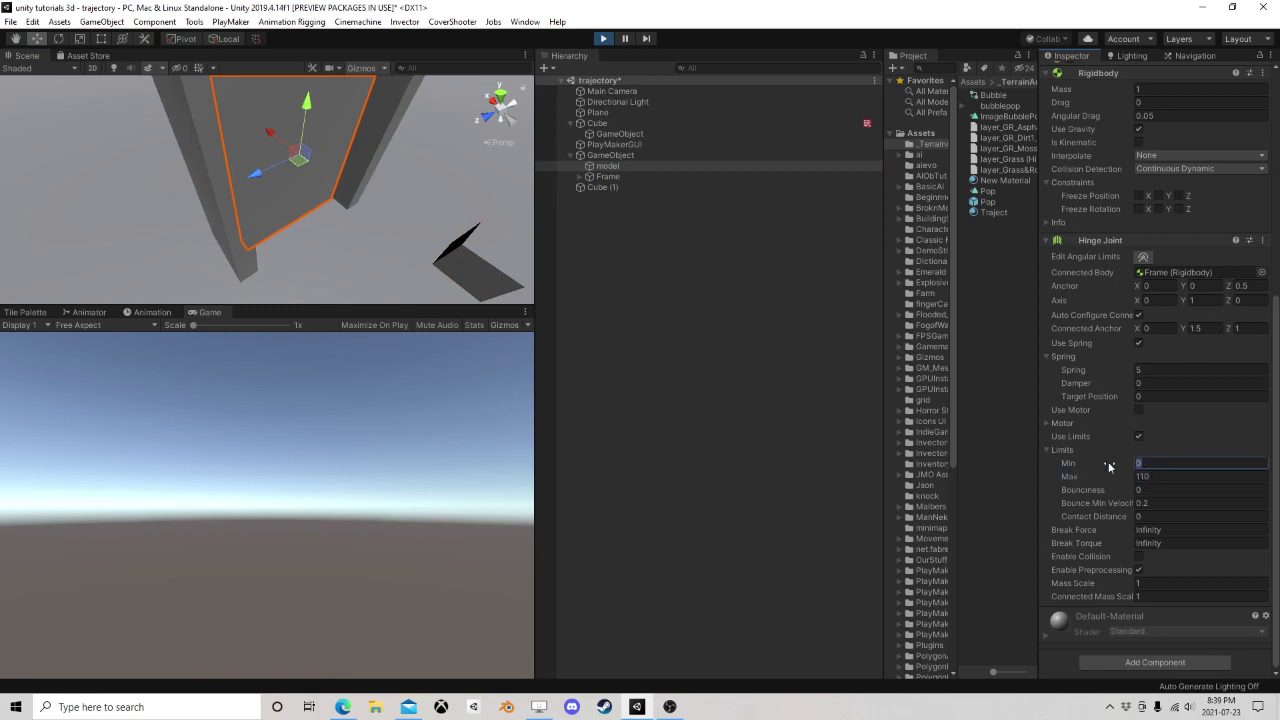
{"action": "type", "text": "110"}
- Push the small cube through the doorway and around the door to test the swing within the new limits
{"action": "left_click", "coordinate": [455, 252]}
{"action": "left_click_drag", "start_coordinate": [469, 265], "coordinate": [412, 250]}
{"action": "scroll", "coordinate": [412, 250], "scroll_direction": "down", "scroll_amount": 5}
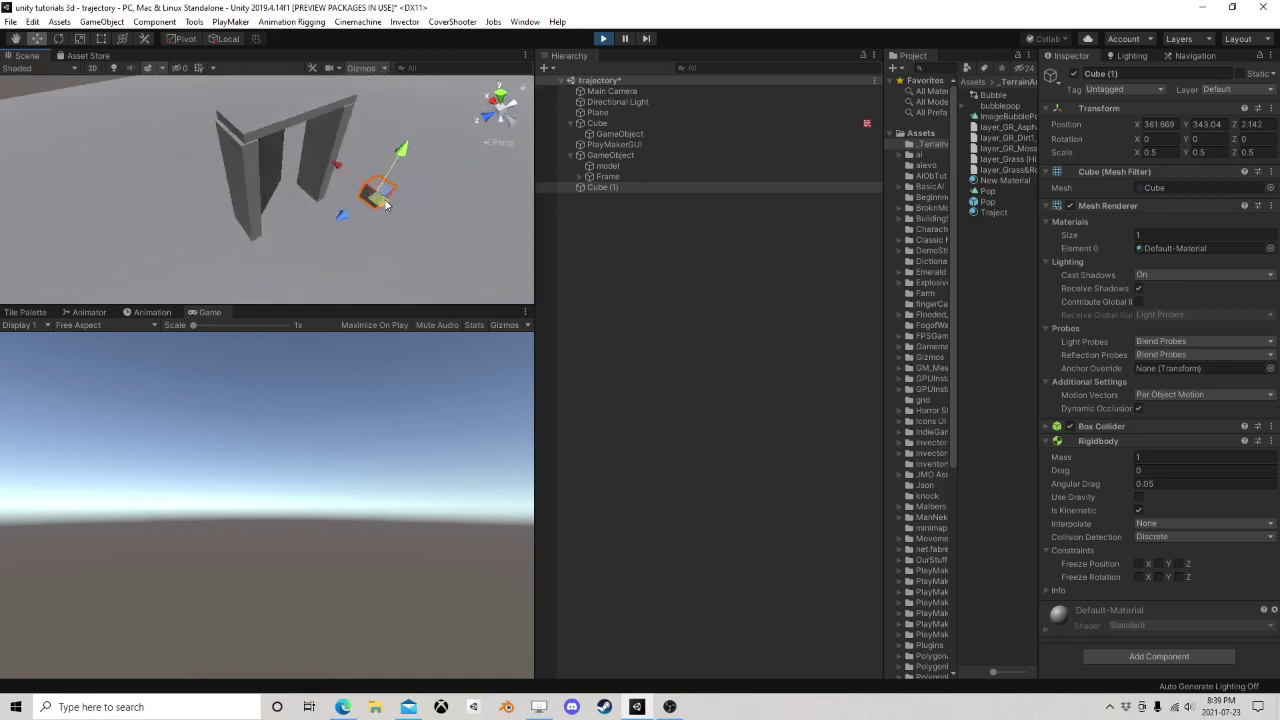
{"action": "left_click_drag", "start_coordinate": [386, 204], "coordinate": [350, 224]}
{"action": "left_click_drag", "start_coordinate": [311, 265], "coordinate": [260, 288]}
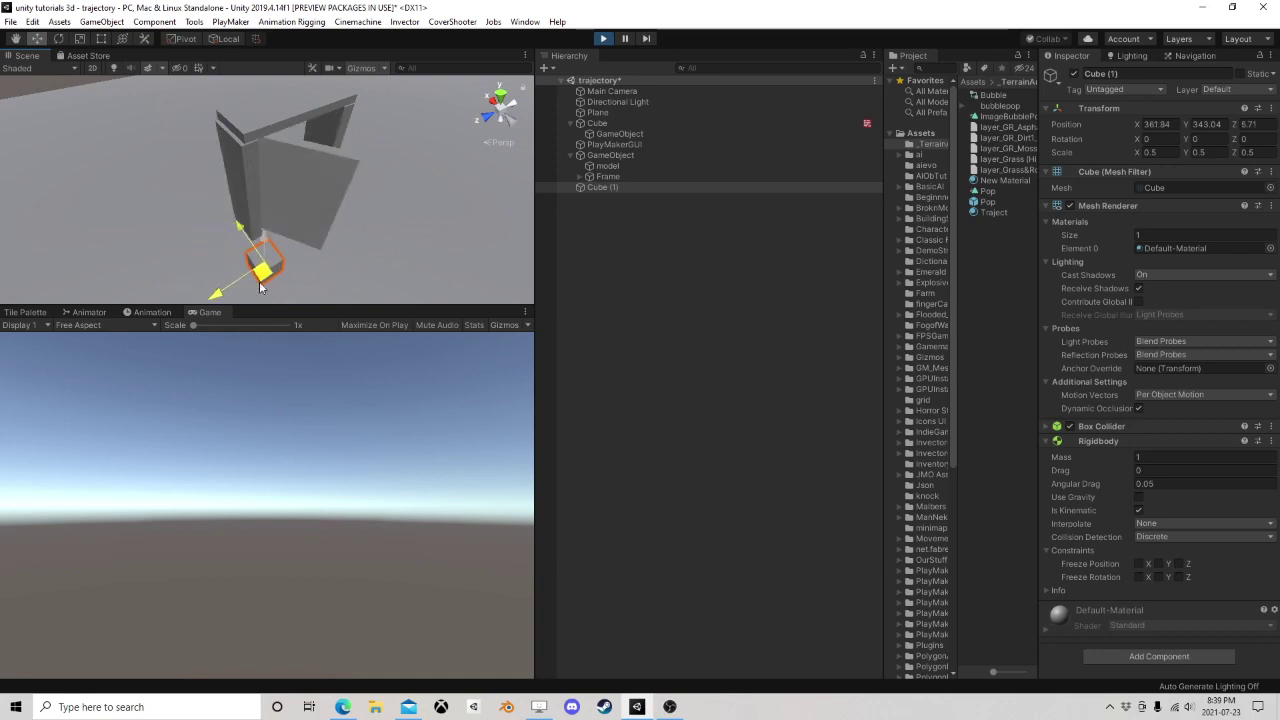
{"action": "left_click_drag", "start_coordinate": [500, 248], "coordinate": [426, 262]}
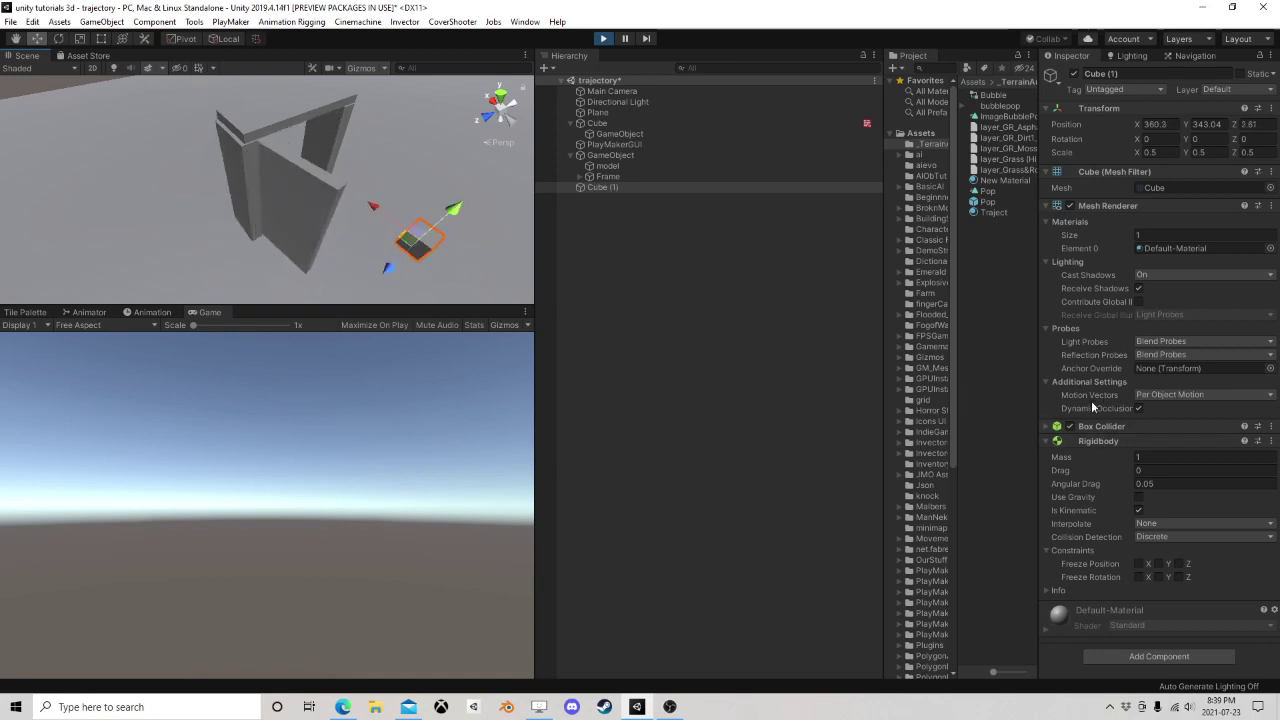
- Turn off Use Spring on the door's Hinge Joint and push the door from both sides with the small cube
{"action": "left_click", "coordinate": [607, 165]}
{"action": "scroll", "coordinate": [1110, 422], "scroll_direction": "down", "scroll_amount": 5}
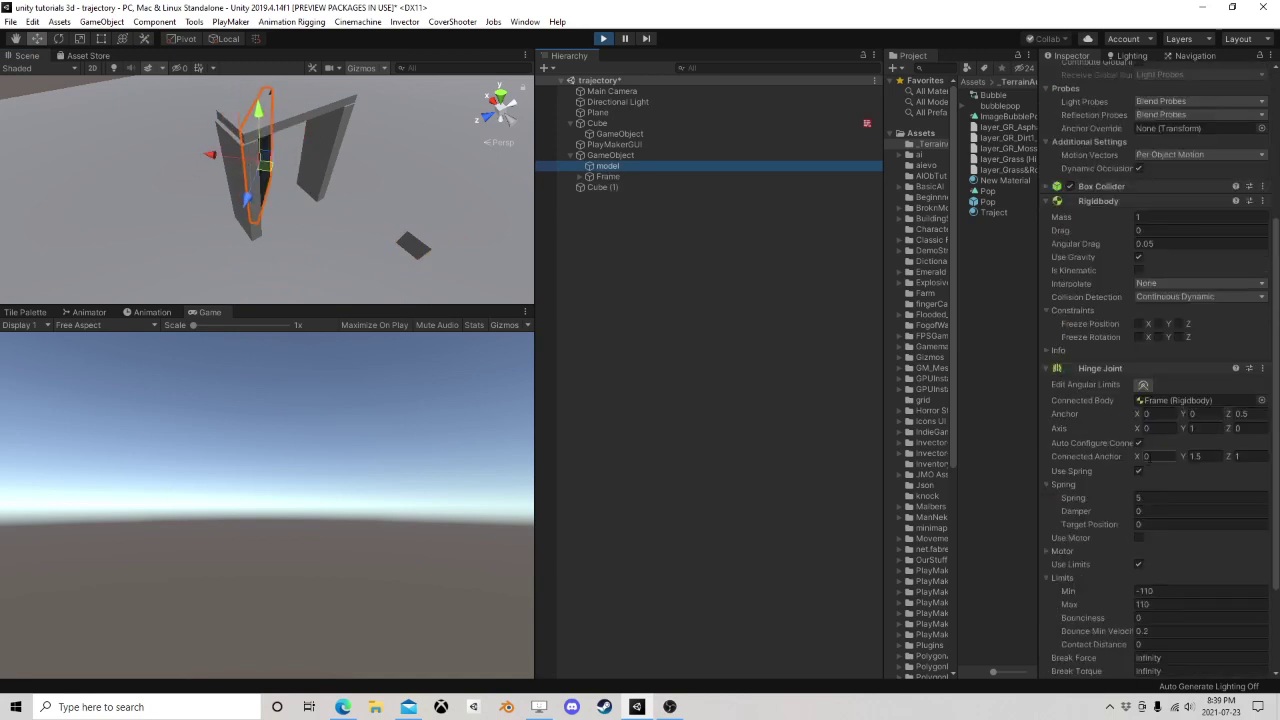
{"action": "scroll", "coordinate": [1128, 444], "scroll_direction": "down", "scroll_amount": 3}
{"action": "left_click", "coordinate": [1138, 351]}
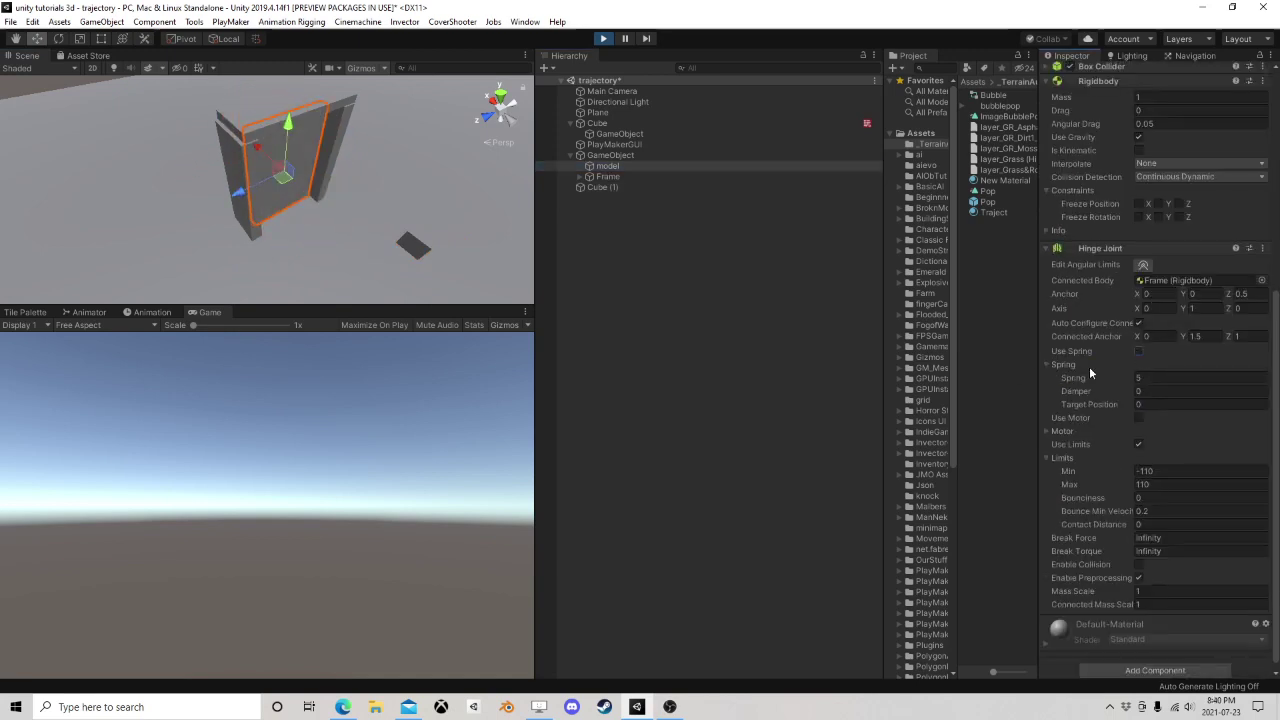
{"action": "left_click", "coordinate": [423, 257]}
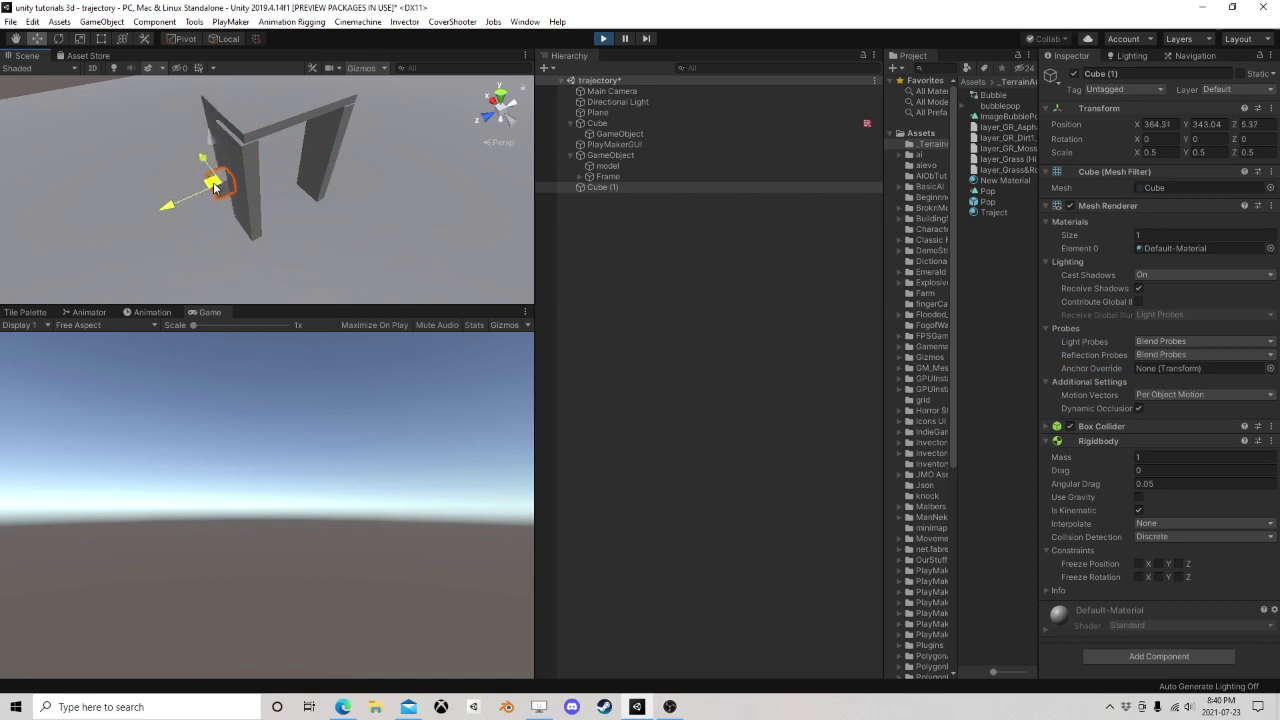
{"action": "left_click_drag", "start_coordinate": [184, 196], "coordinate": [465, 234]}
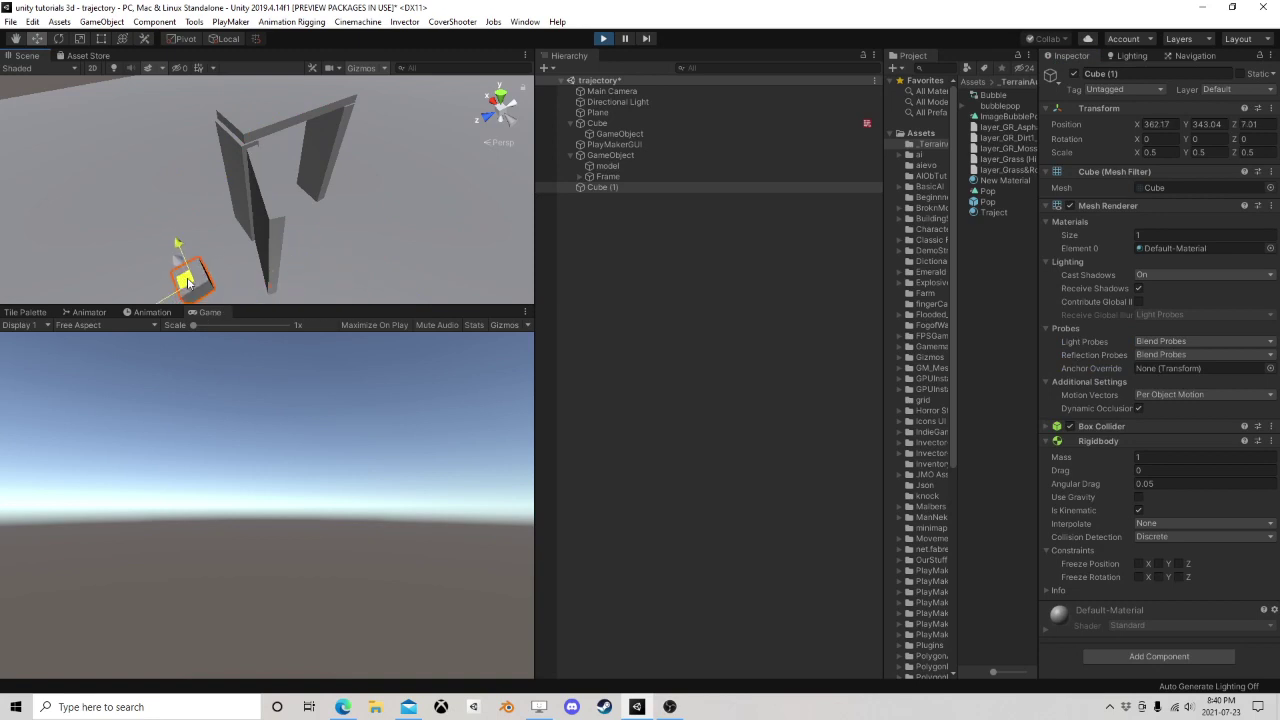
{"action": "left_click_drag", "start_coordinate": [222, 284], "coordinate": [400, 266]}
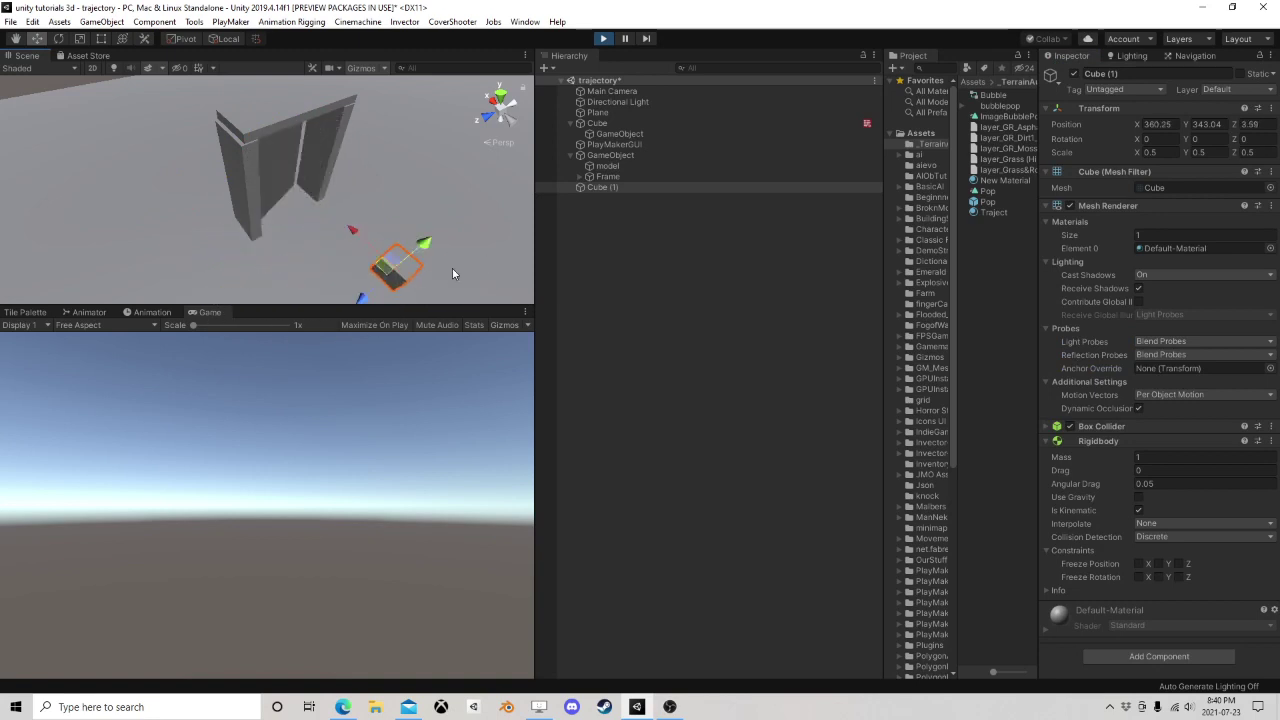
- Re-enable Use Spring on the door's Hinge Joint with Spring 1, and push the small cube through the door
{"action": "left_click", "coordinate": [618, 167]}
{"action": "scroll", "coordinate": [1136, 436], "scroll_direction": "down", "scroll_amount": 5}
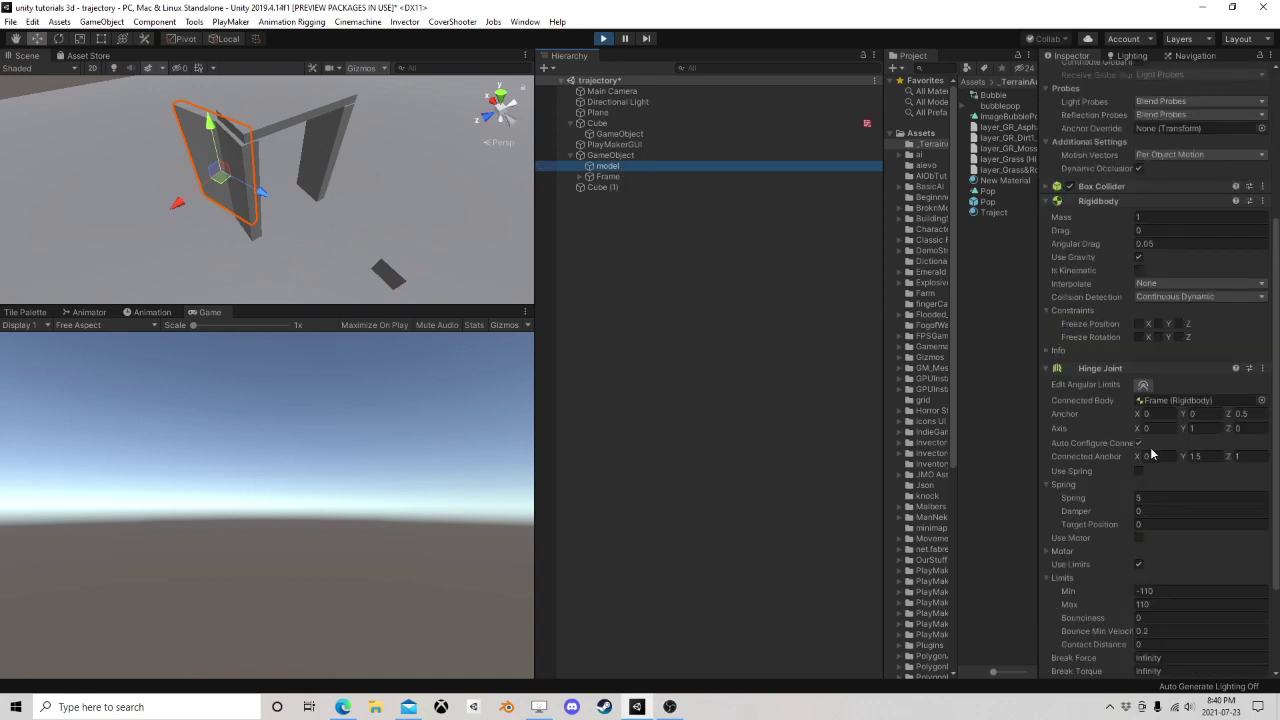
{"action": "scroll", "coordinate": [1158, 463], "scroll_direction": "down", "scroll_amount": 3}
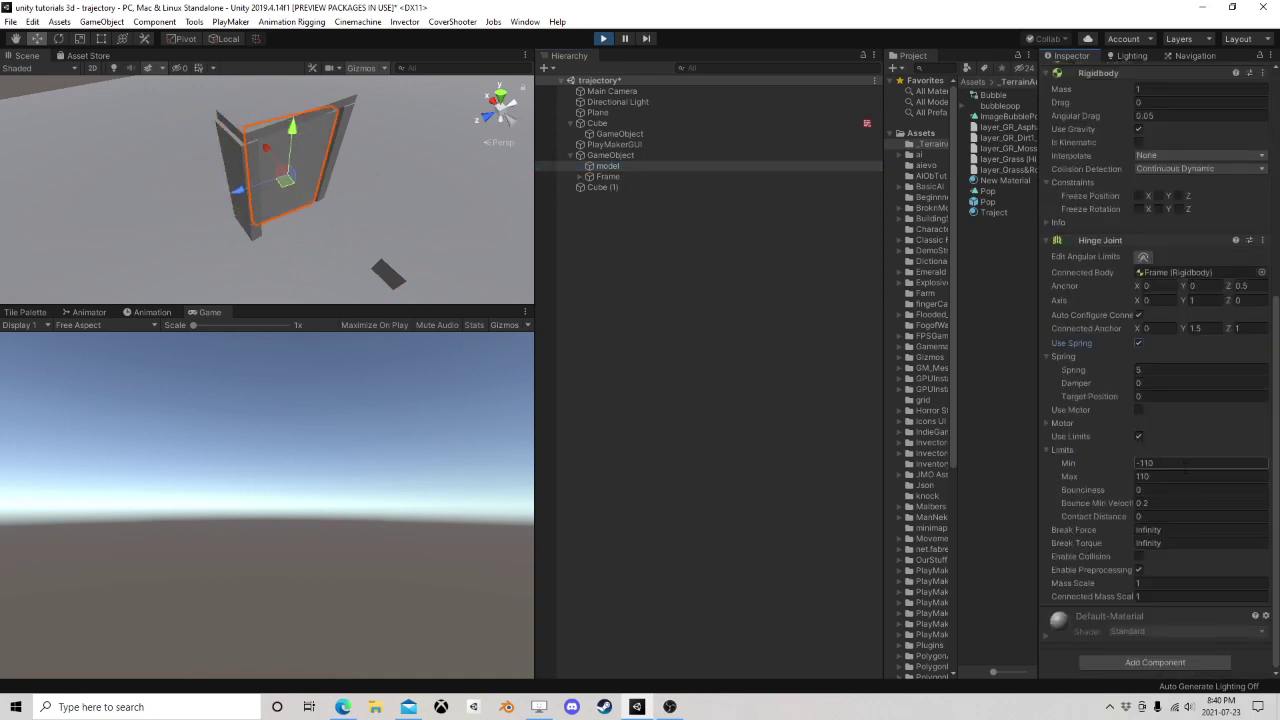
{"action": "left_click", "coordinate": [1150, 372]}
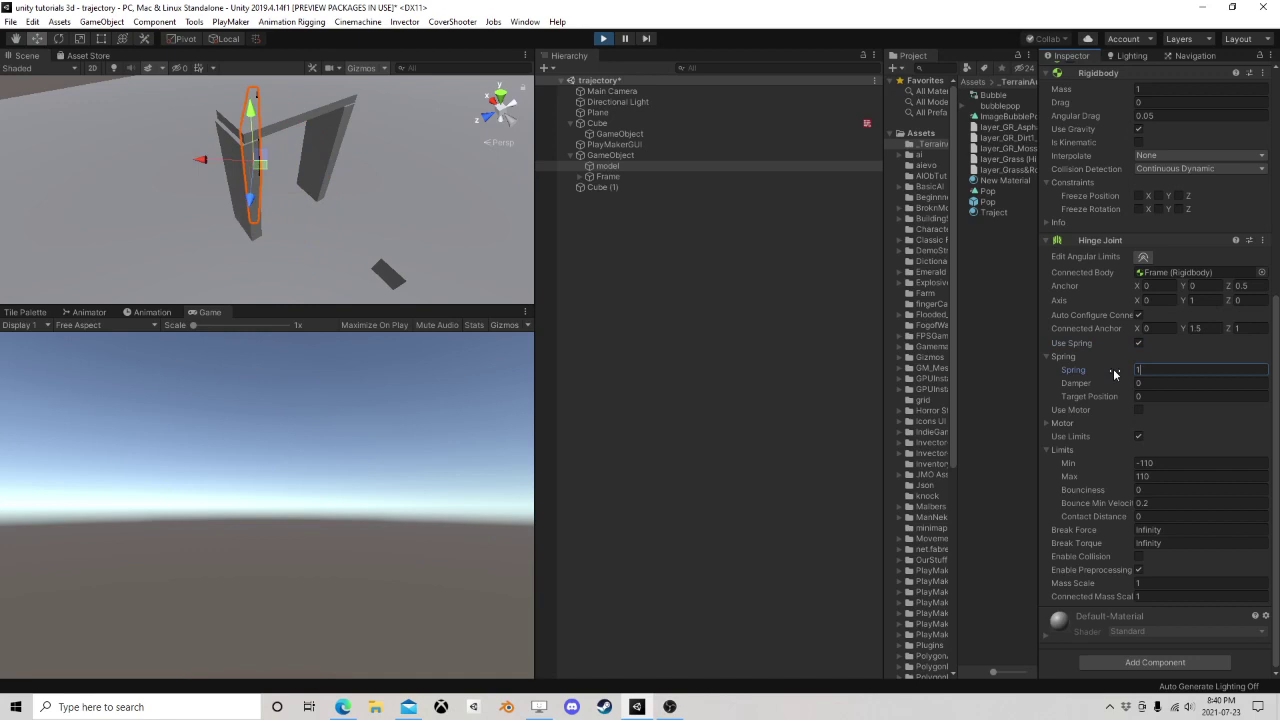
{"action": "type", "text": "1"}
{"action": "left_click", "coordinate": [398, 280]}
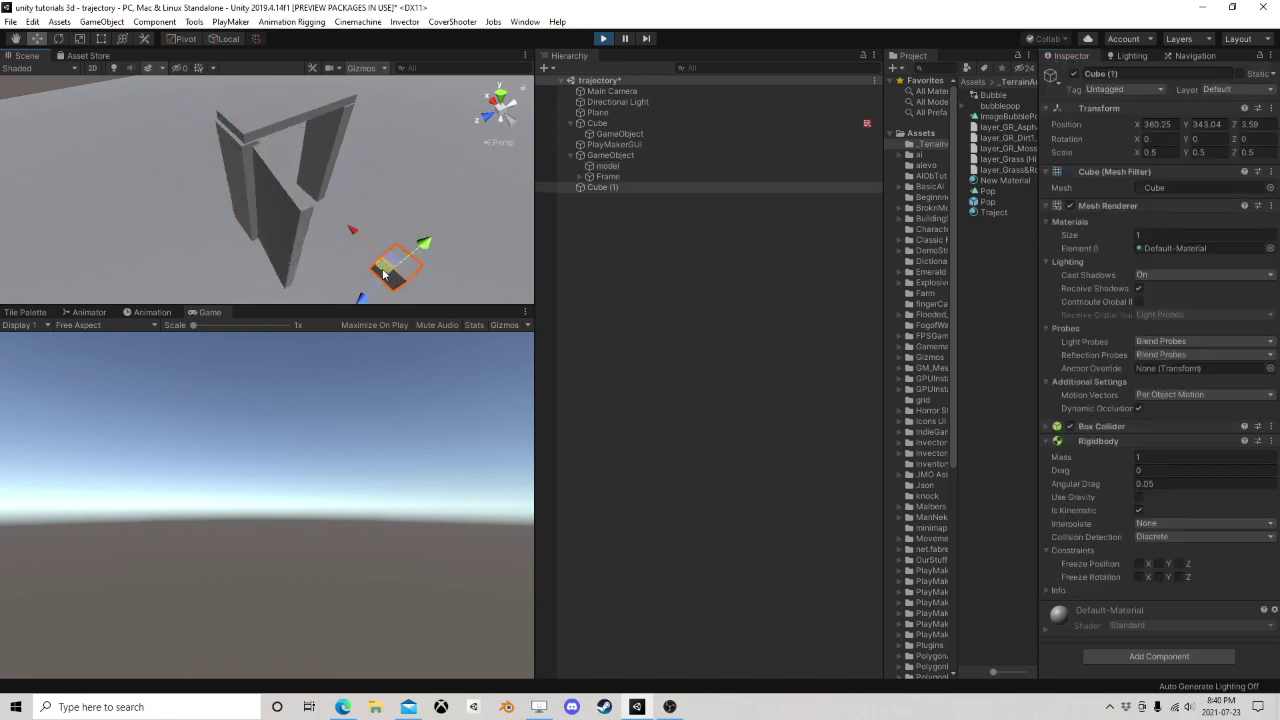
{"action": "left_click_drag", "start_coordinate": [383, 275], "coordinate": [148, 200]}
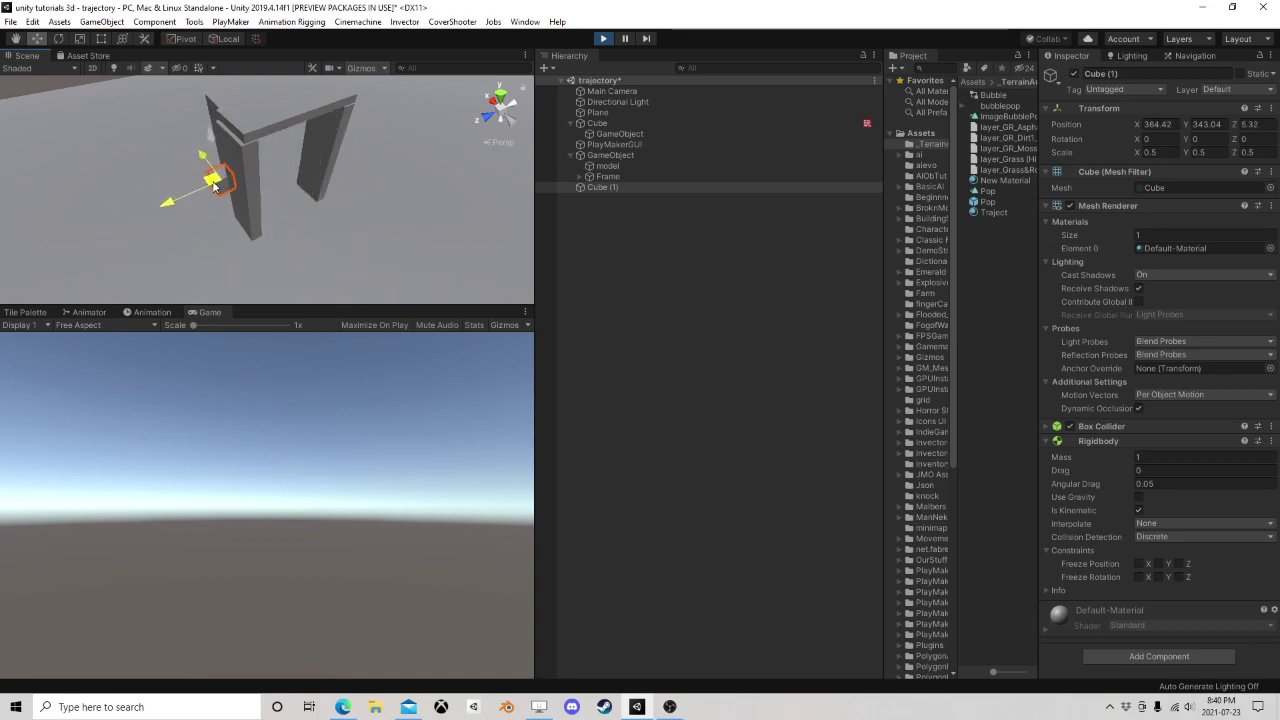
- Set the door's Hinge Joint Spring to 10
{"action": "left_click", "coordinate": [622, 166]}
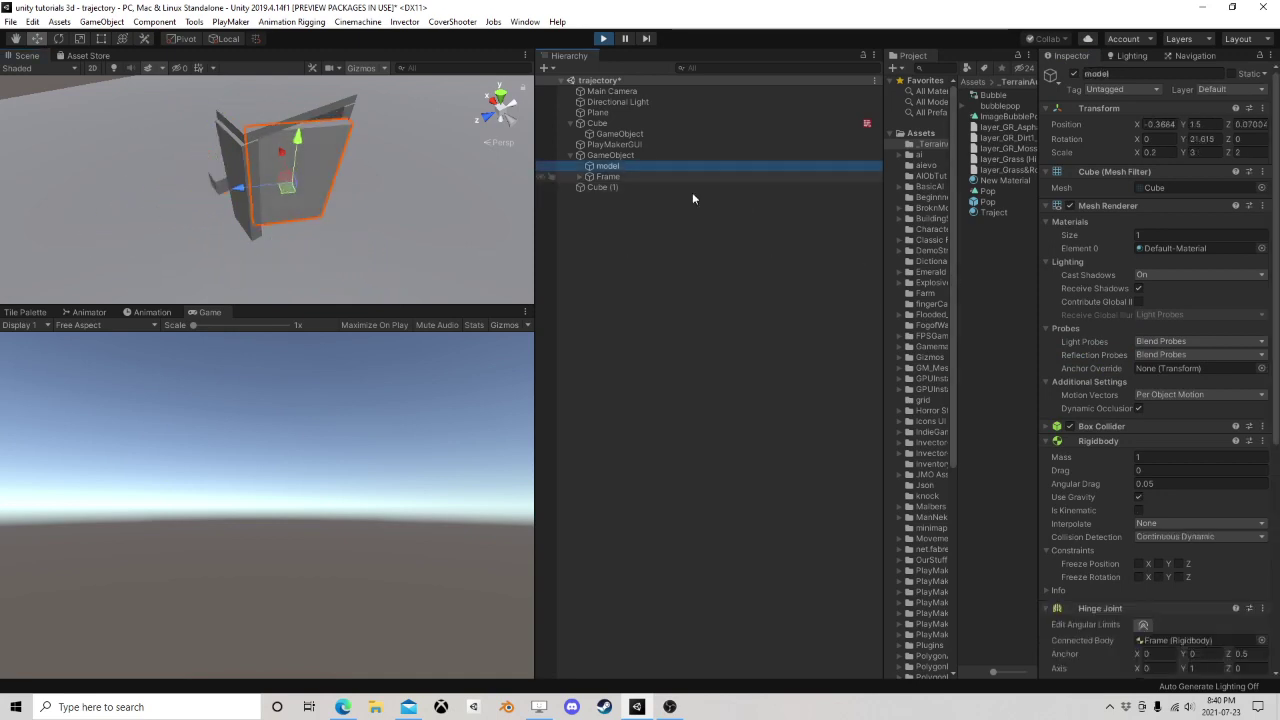
{"action": "scroll", "coordinate": [1158, 475], "scroll_direction": "down", "scroll_amount": 5}
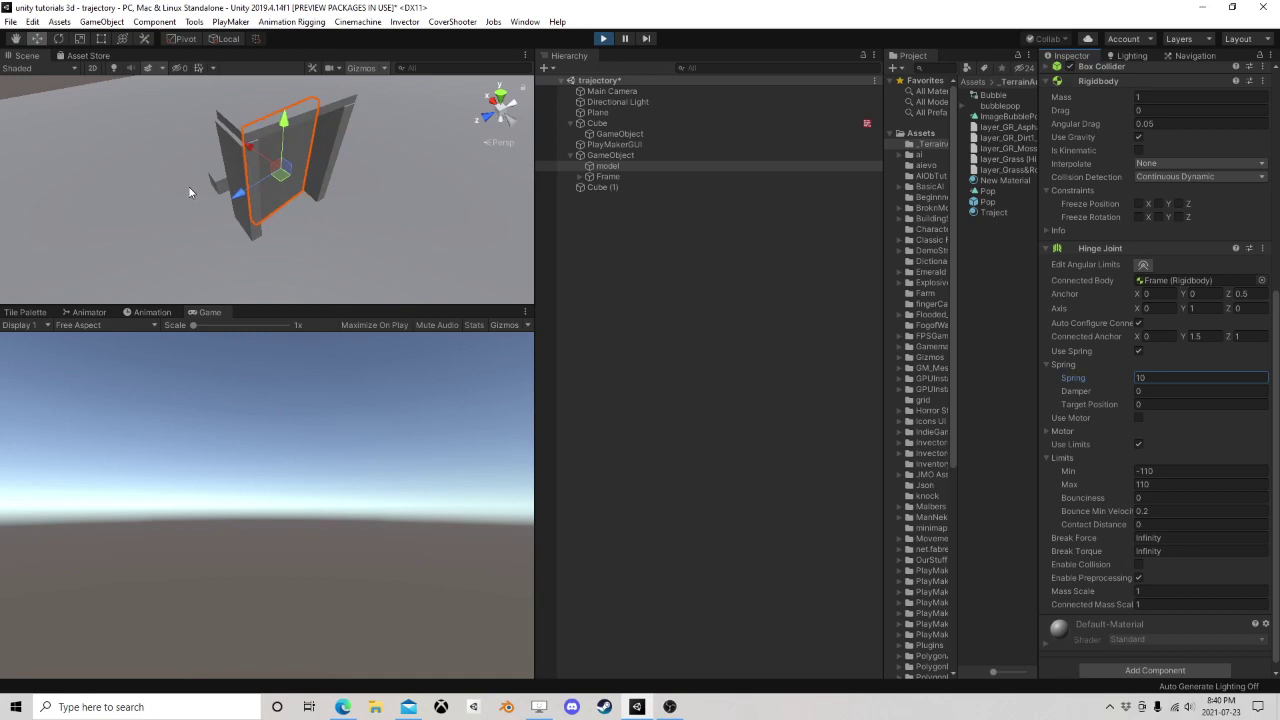
- Push the small cube through the doorway against the door to test the stiffer spring
{"action": "left_click", "coordinate": [213, 178]}
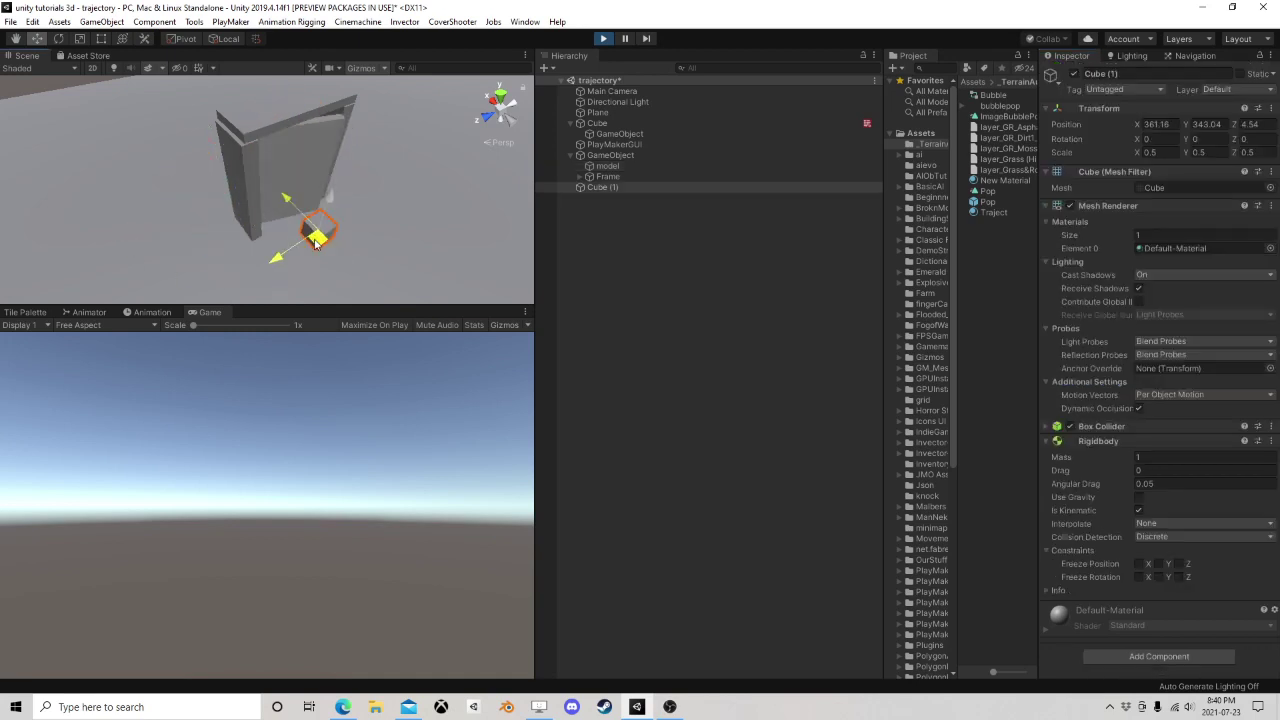
{"action": "left_click_drag", "start_coordinate": [315, 242], "coordinate": [400, 237]}
- Set the door's Hinge Joint Spring to 5 and its Damper to 1
{"action": "left_click", "coordinate": [607, 165]}
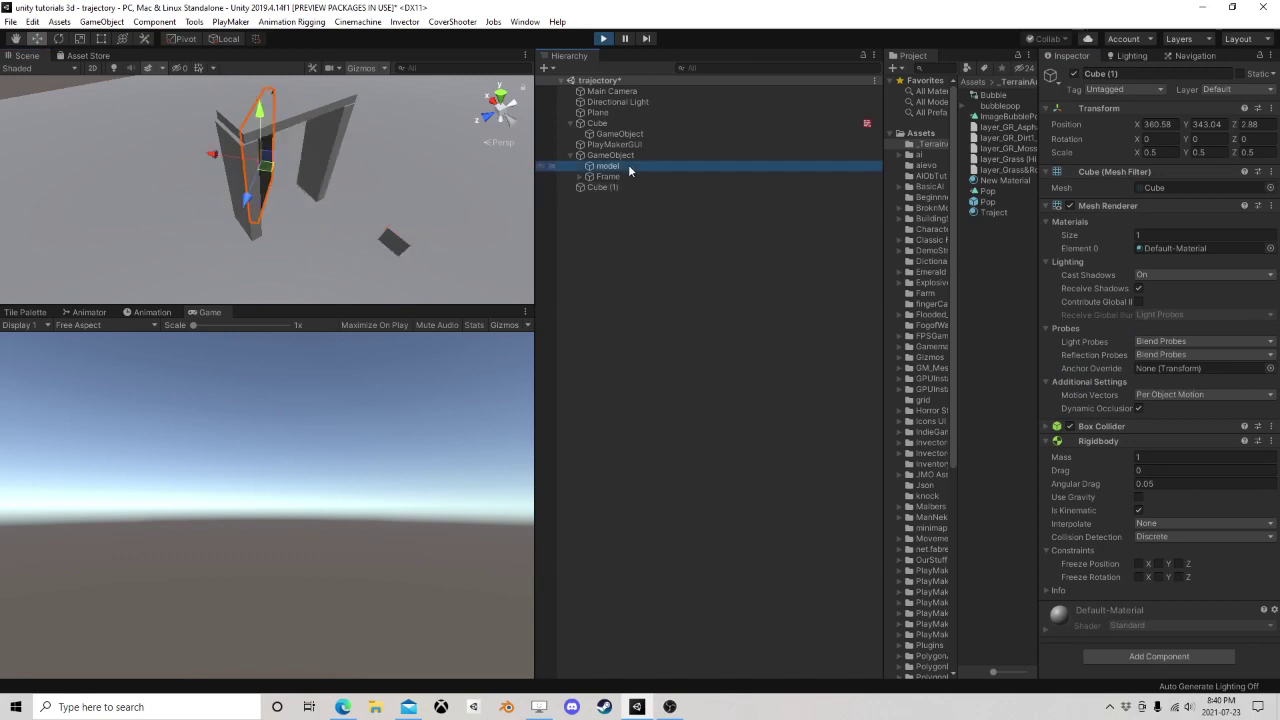
{"action": "scroll", "coordinate": [1170, 497], "scroll_direction": "down", "scroll_amount": 6}
{"action": "left_click", "coordinate": [1170, 497]}
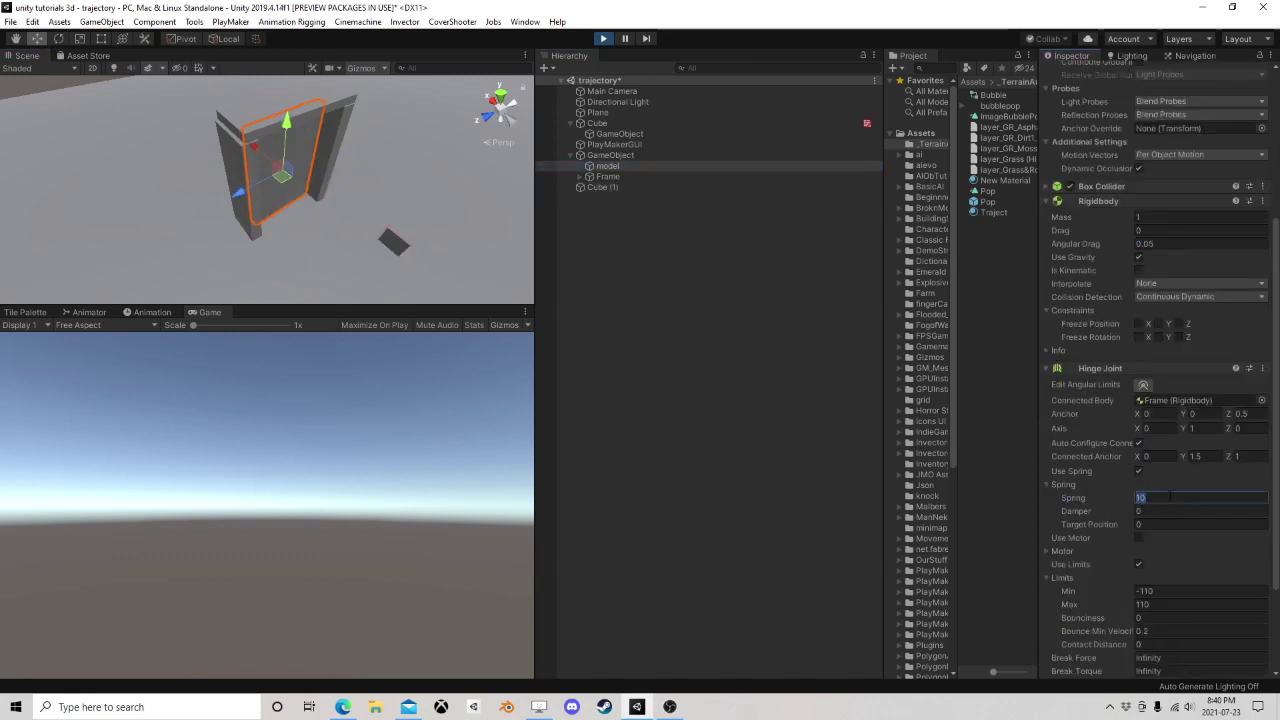
{"action": "type", "text": "5"}
{"action": "scroll", "coordinate": [1150, 497], "scroll_direction": "down", "scroll_amount": 3}
{"action": "left_click", "coordinate": [1139, 384]}
{"action": "type", "text": "1"}
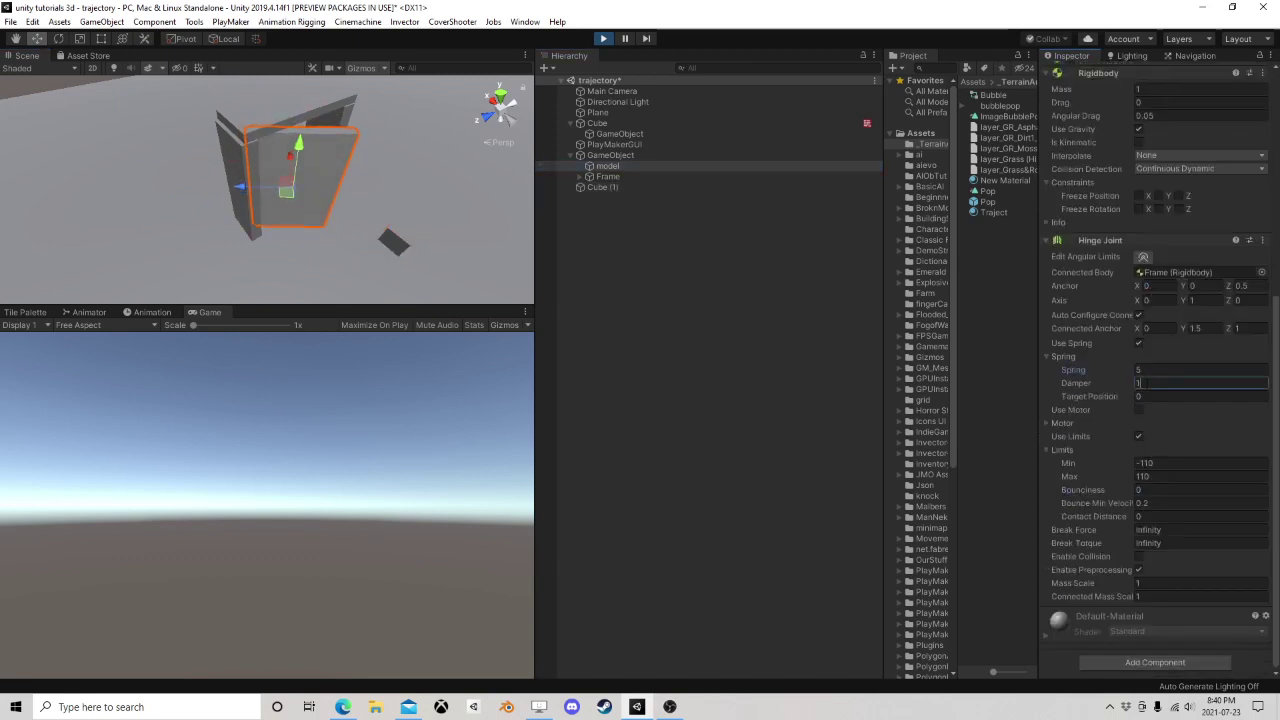
- Turn on Use Motor on the door's Hinge Joint with Target Velocity 15.84 and Force 1.14
{"action": "left_click", "coordinate": [1138, 411]}
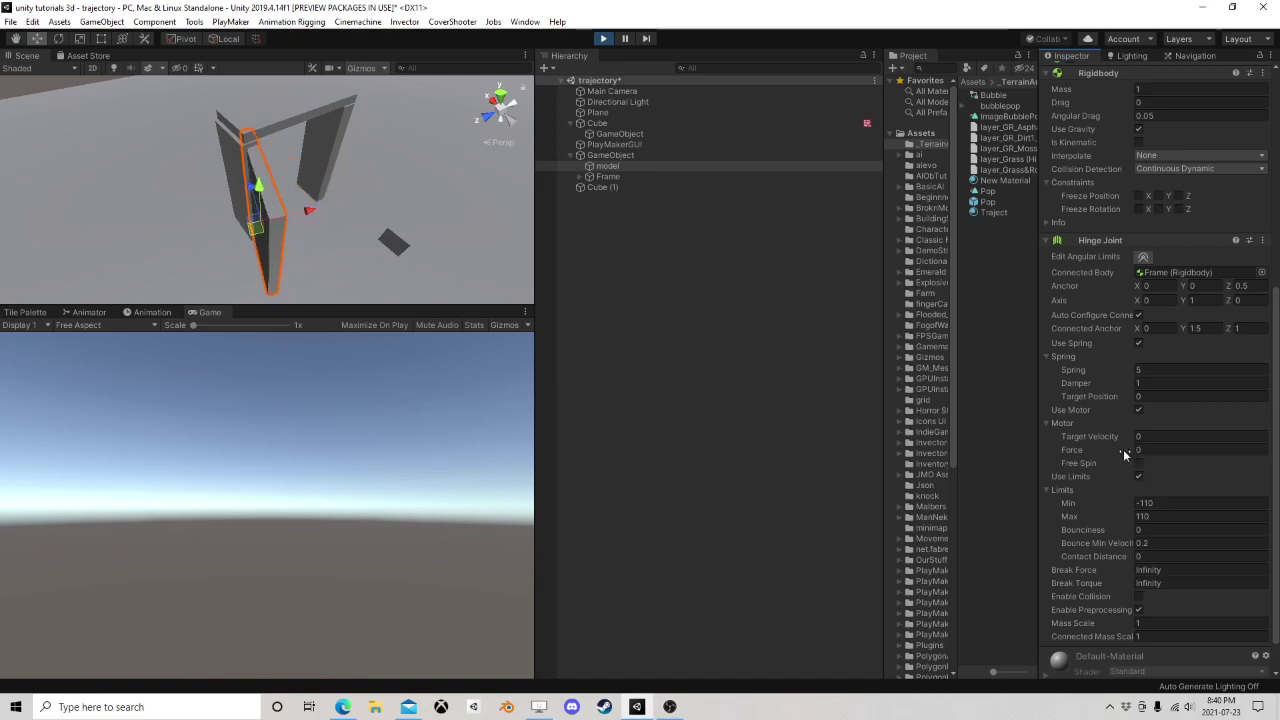
{"action": "left_click_drag", "start_coordinate": [1107, 434], "coordinate": [1117, 436]}
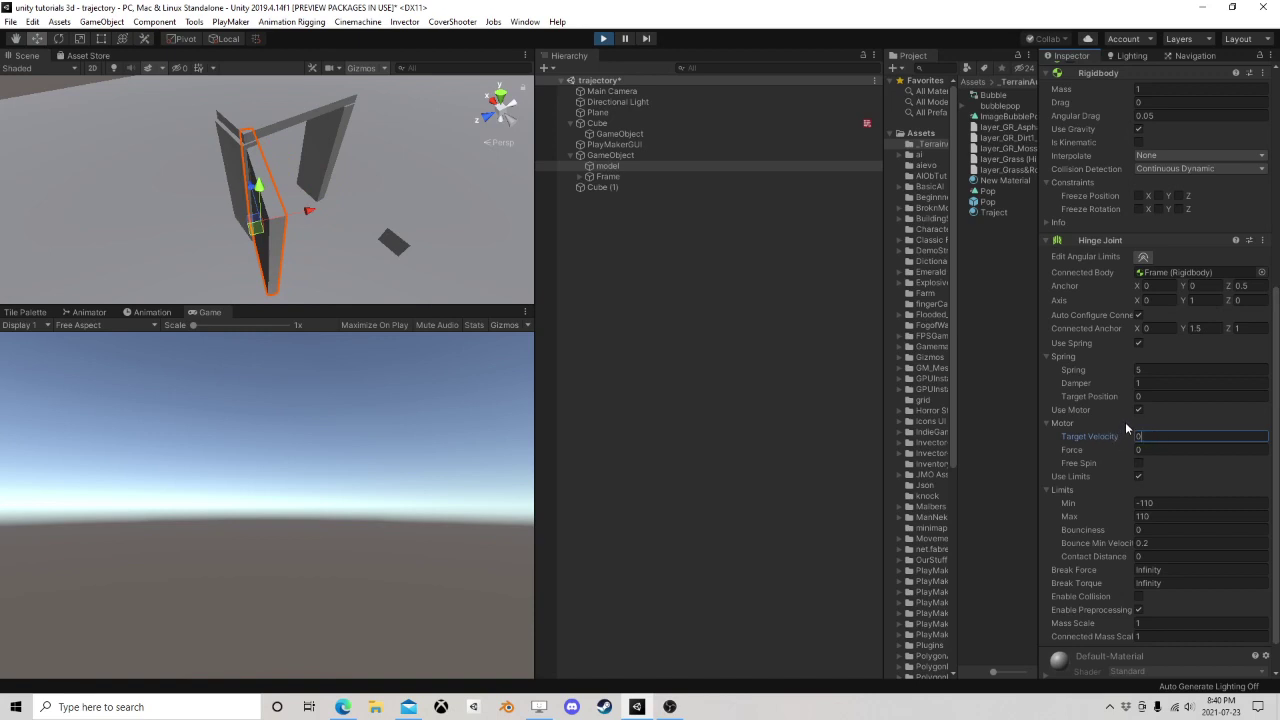
{"action": "left_click", "coordinate": [1140, 410]}
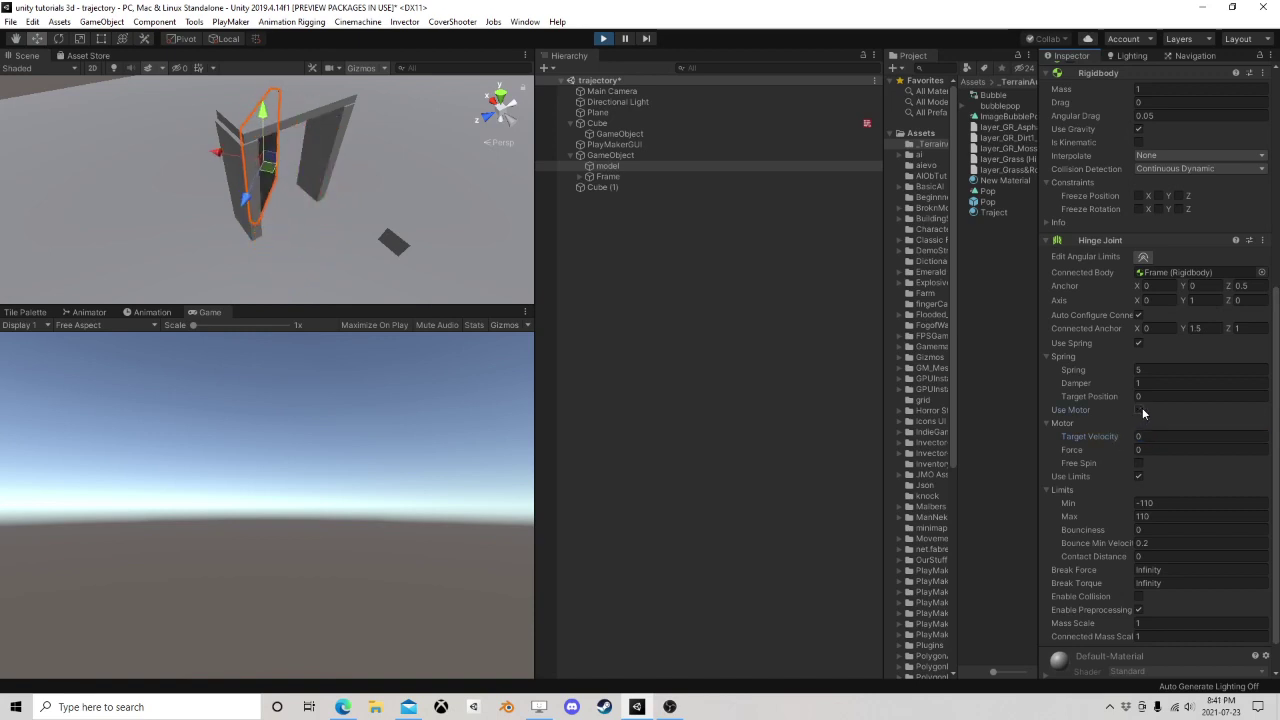
{"action": "left_click", "coordinate": [1139, 410]}
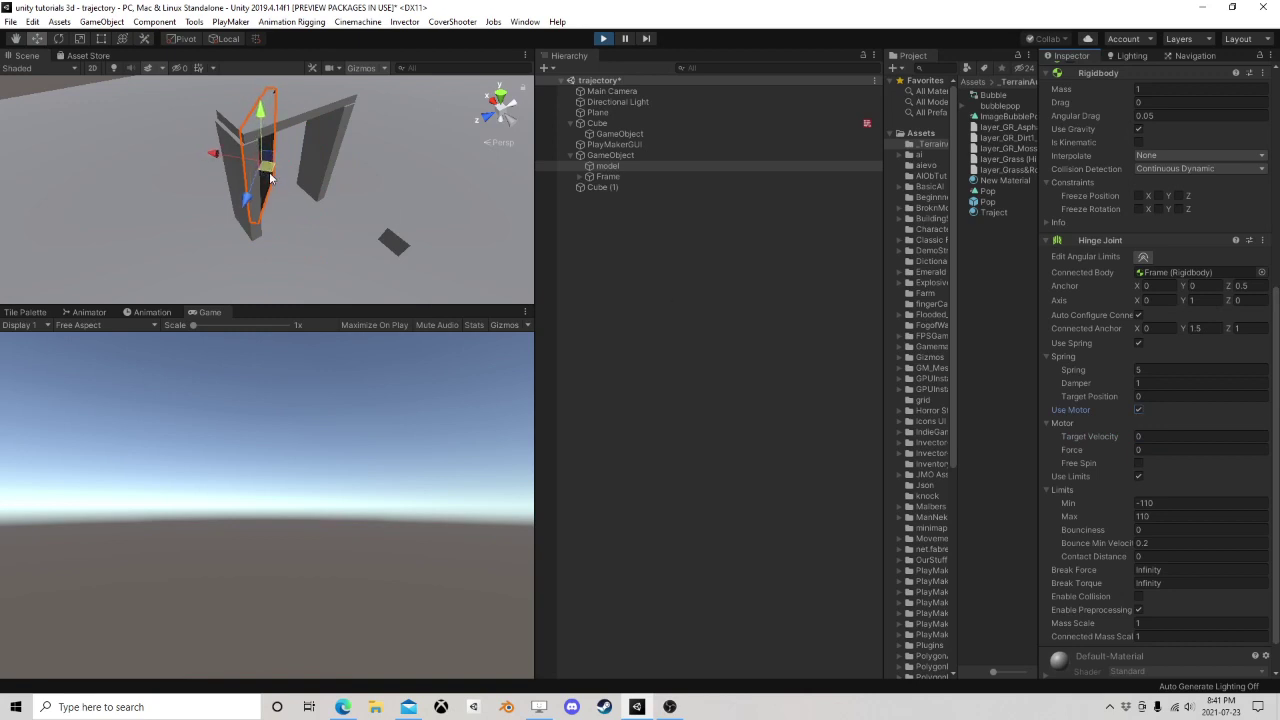
{"action": "left_click_drag", "start_coordinate": [1094, 447], "coordinate": [313, 243]}
- Place the small cube against the door, and turn off Is Kinematic and turn on Use Gravity on its Rigidbody
{"action": "left_click", "coordinate": [405, 243]}
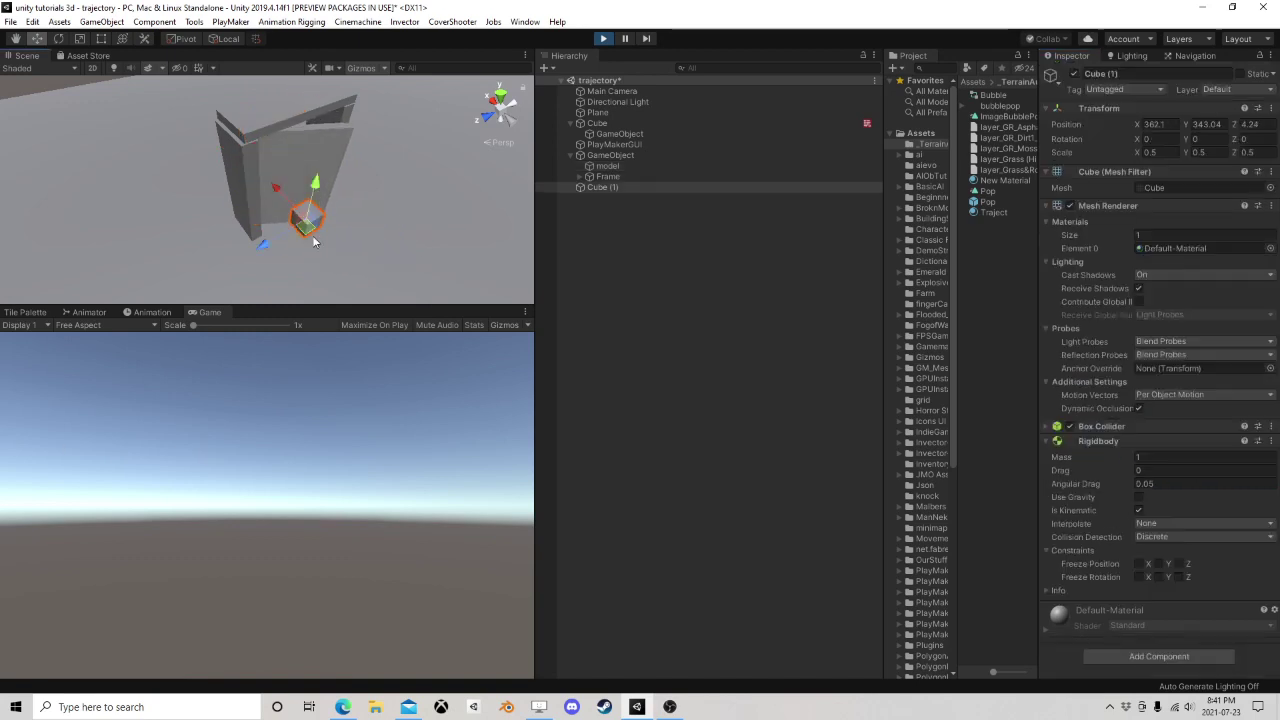
{"action": "left_click", "coordinate": [1138, 511]}
{"action": "left_click", "coordinate": [1138, 497]}
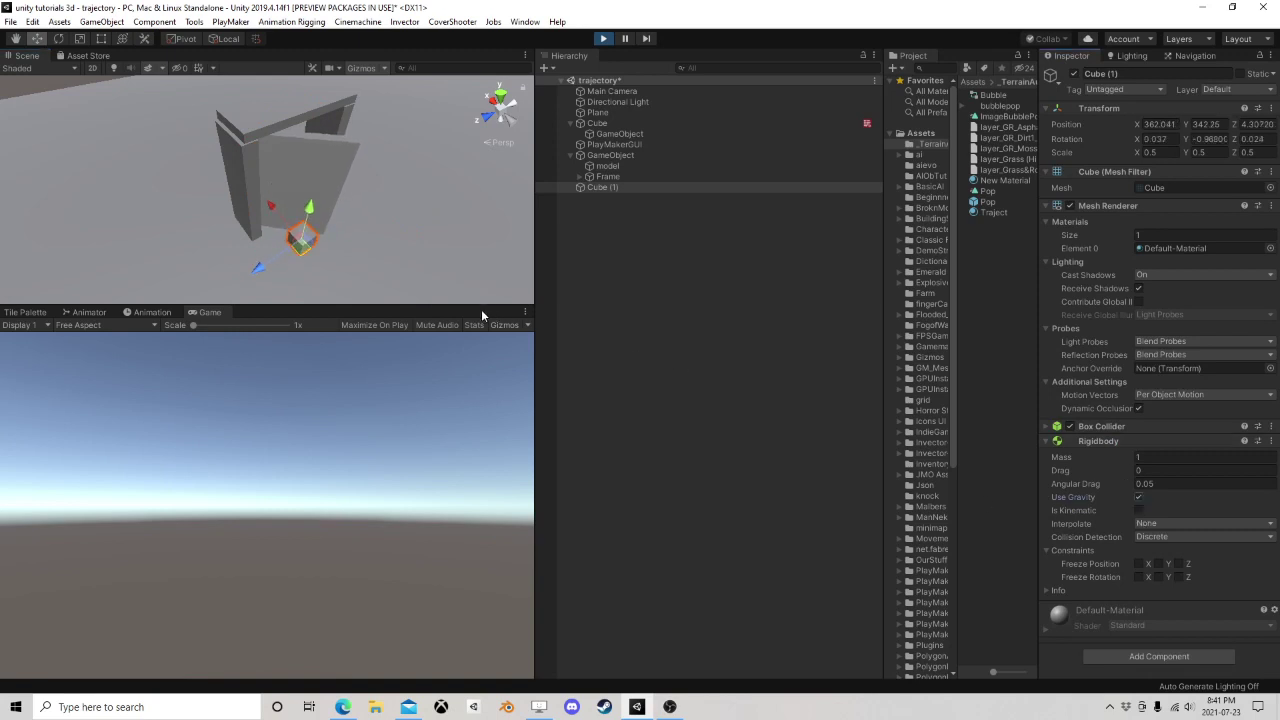
- Raise the Force of the door's Hinge Joint motor to 61.86 and watch it push the small cube
{"action": "left_click", "coordinate": [622, 164]}
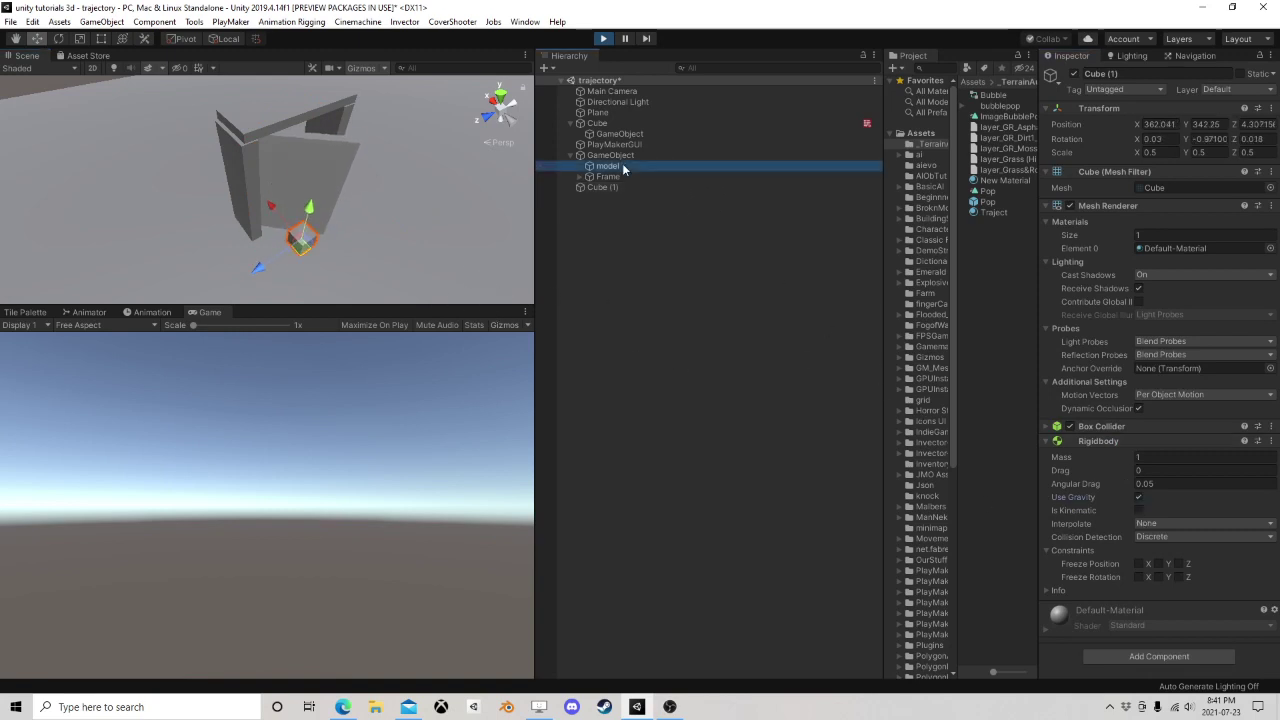
{"action": "scroll", "coordinate": [1173, 472], "scroll_direction": "down", "scroll_amount": 10}
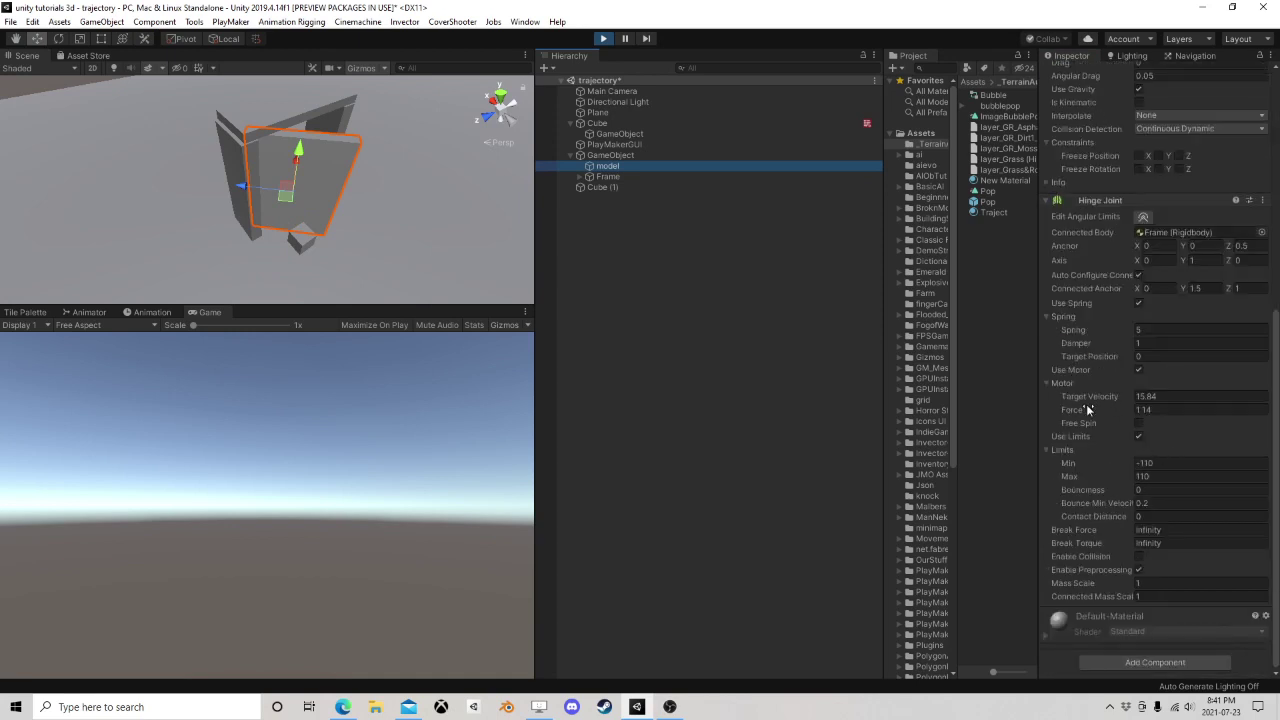
{"action": "left_click_drag", "start_coordinate": [1088, 409], "coordinate": [1117, 415]}
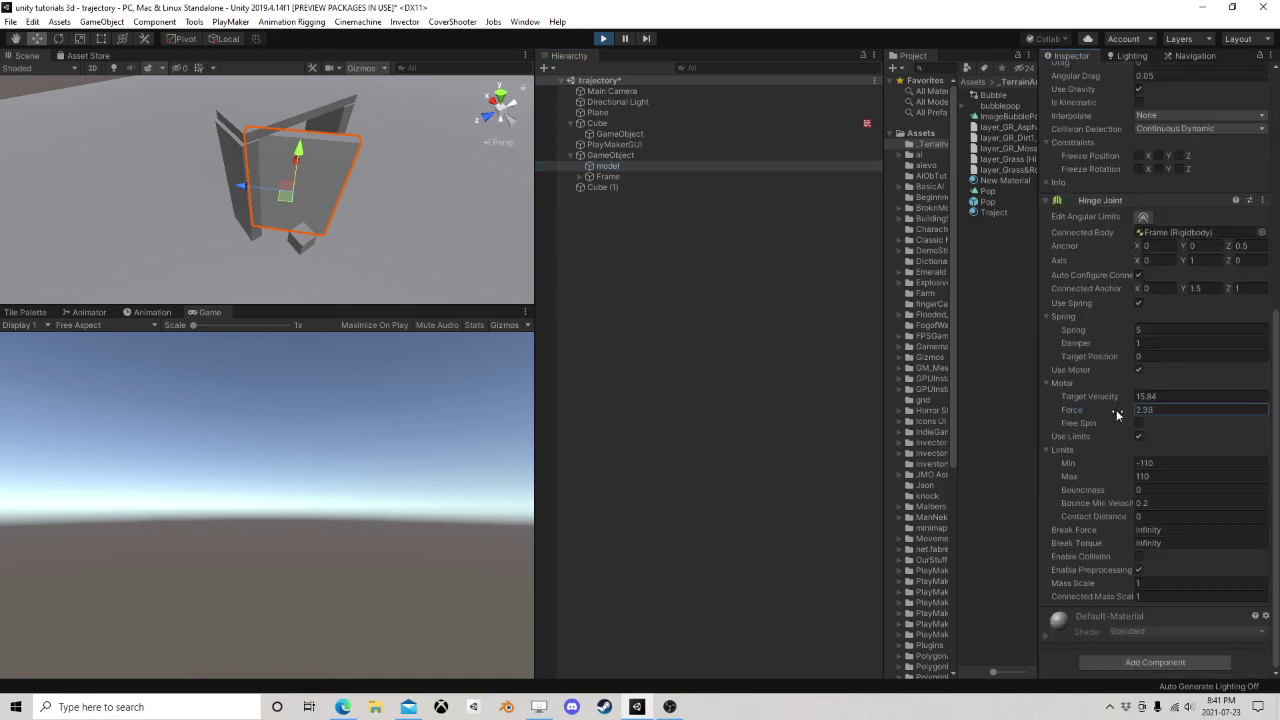
{"action": "left_click_drag", "start_coordinate": [92, 418], "coordinate": [448, 415]}
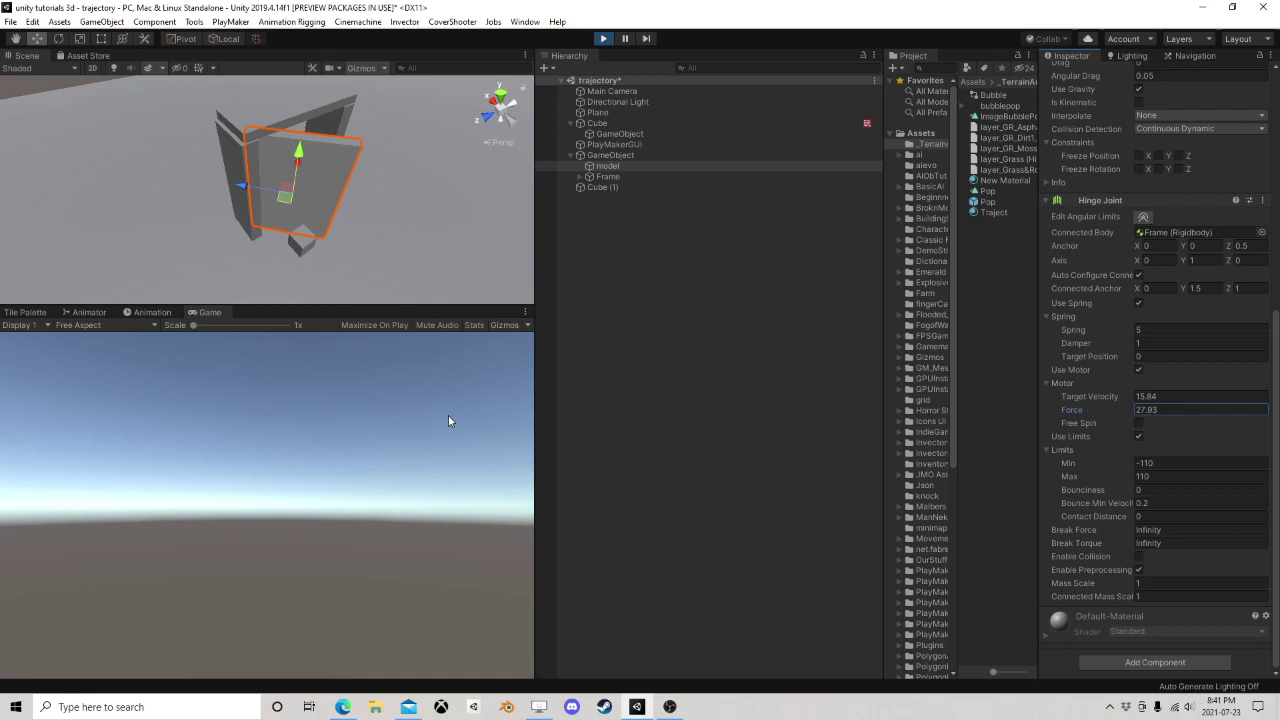
{"action": "left_click_drag", "start_coordinate": [1126, 400], "coordinate": [688, 331]}
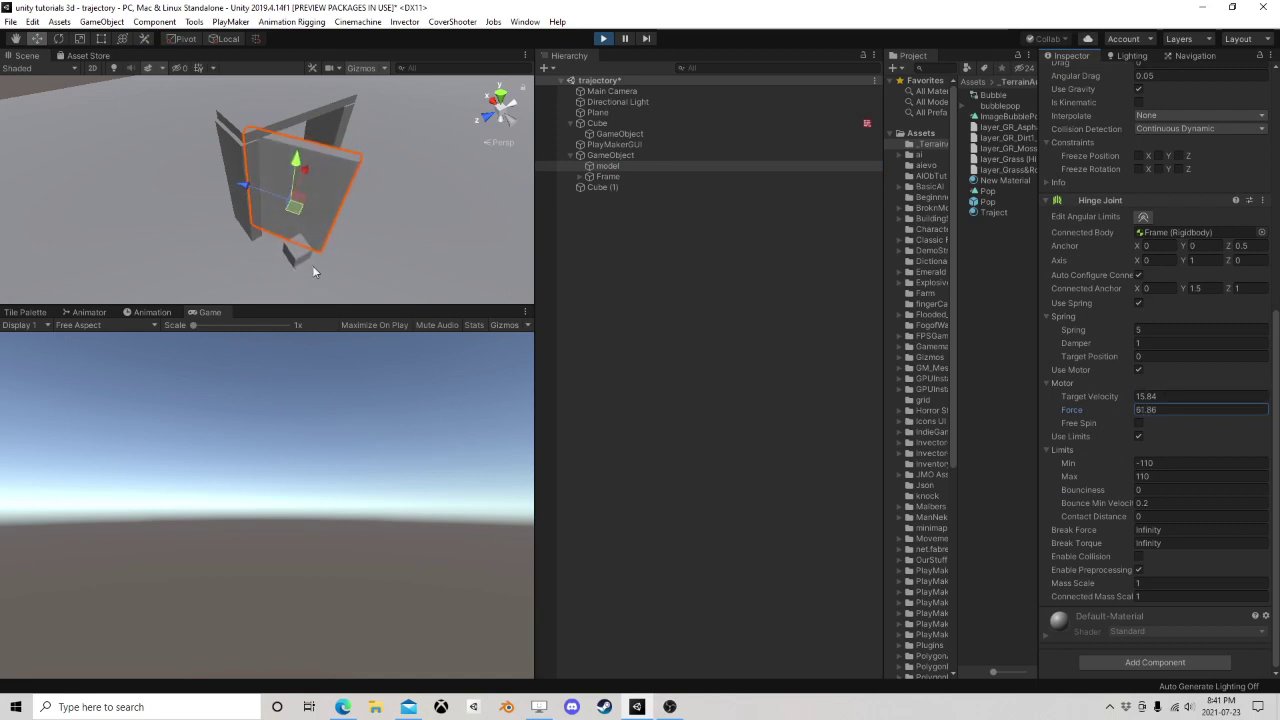
{"action": "left_click_drag", "start_coordinate": [313, 270], "coordinate": [243, 229], "text": "alt"}
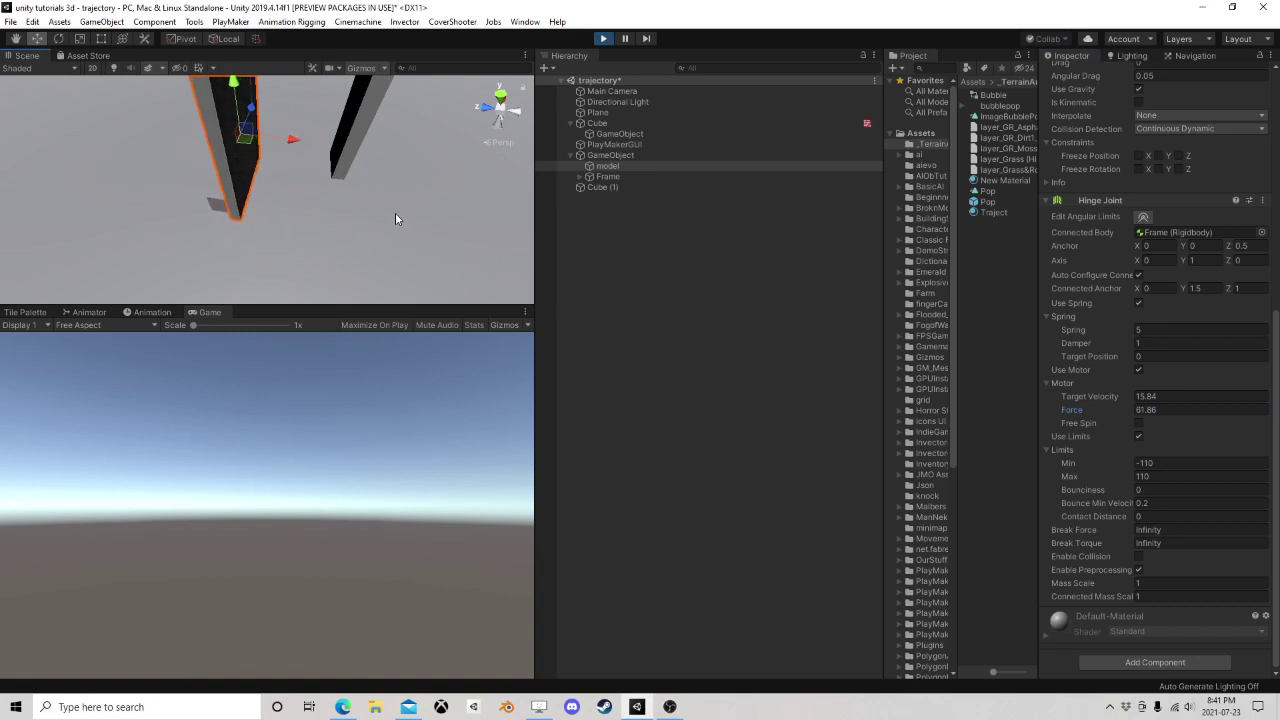
- Turn off Use Motor on the door's Hinge Joint and set the Bounciness of its limits to 1
{"action": "left_click", "coordinate": [1150, 476]}
{"action": "left_click", "coordinate": [1138, 370]}
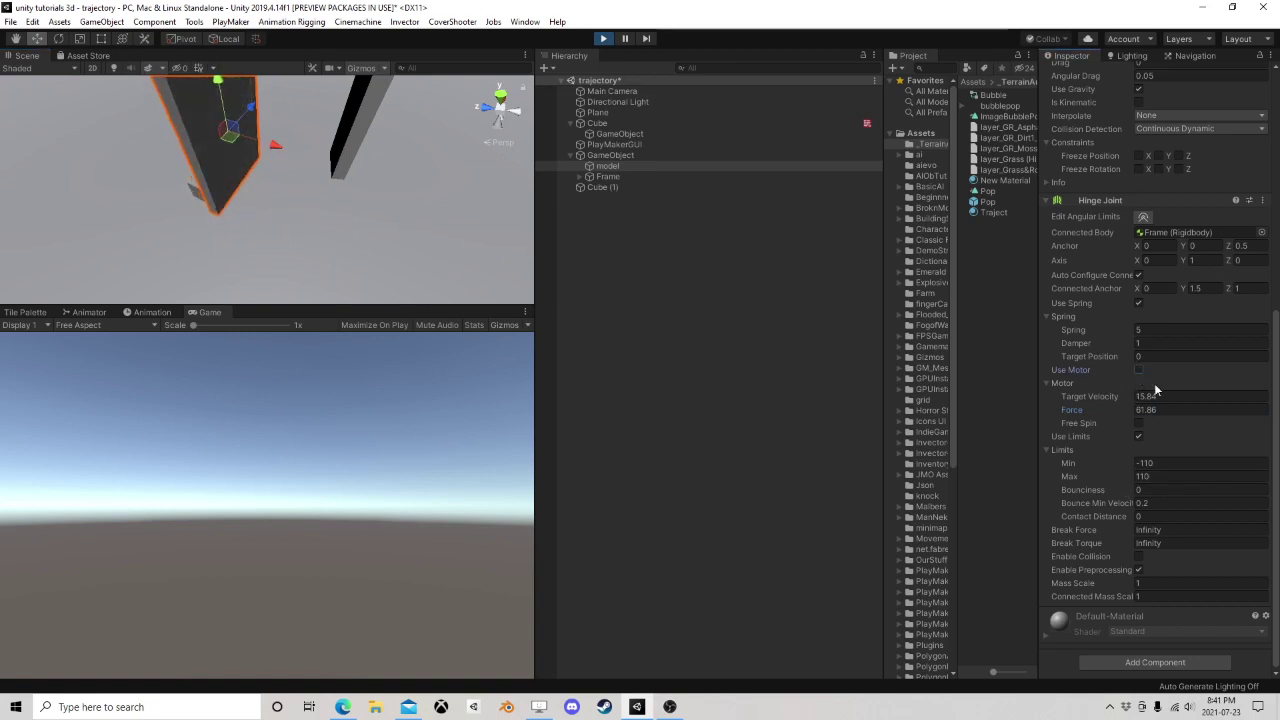
{"action": "left_click", "coordinate": [1140, 490]}
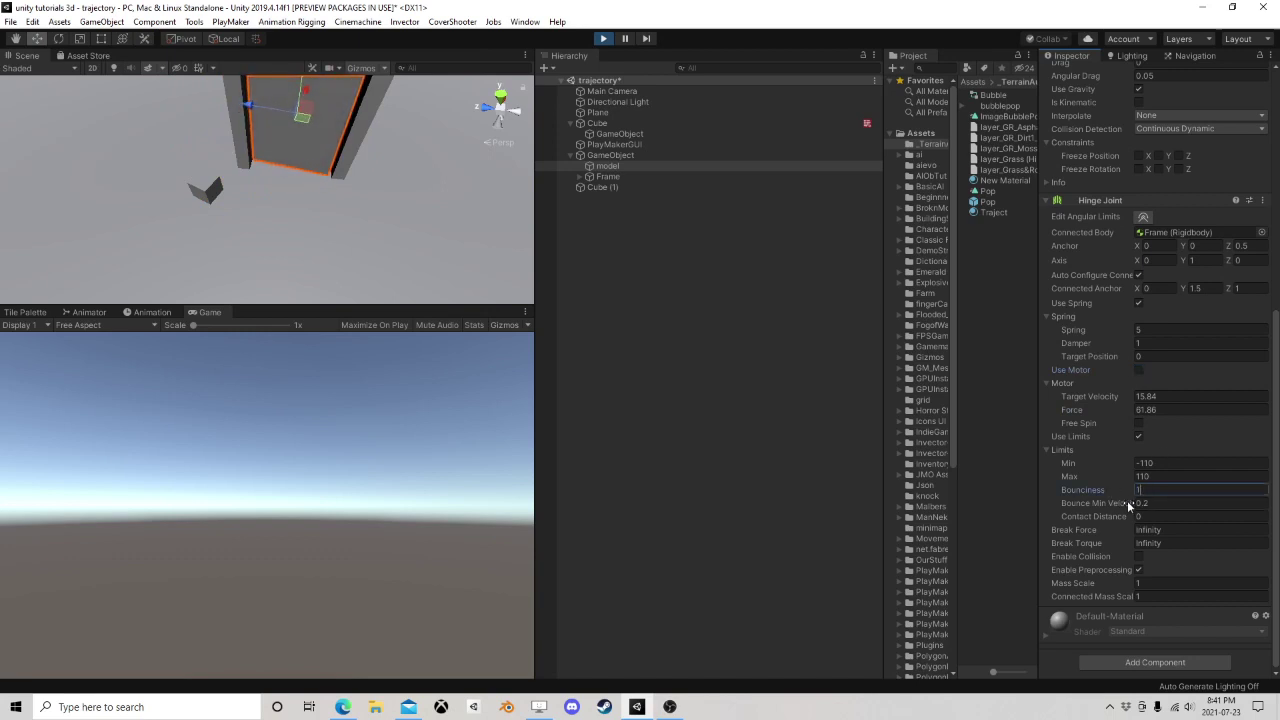
{"action": "type", "text": "1"}
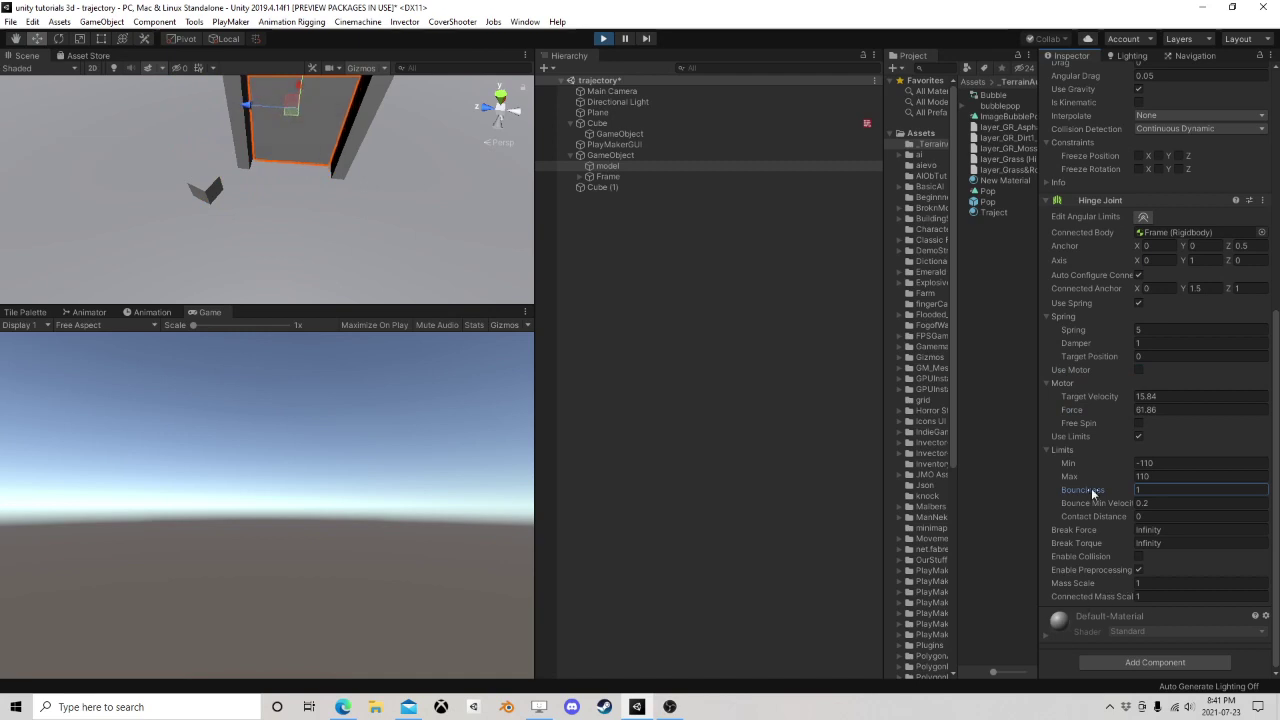
{"action": "scroll", "coordinate": [1089, 474], "scroll_direction": "up", "scroll_amount": 8}
{"action": "scroll", "coordinate": [468, 187], "scroll_direction": "down", "scroll_amount": 3}
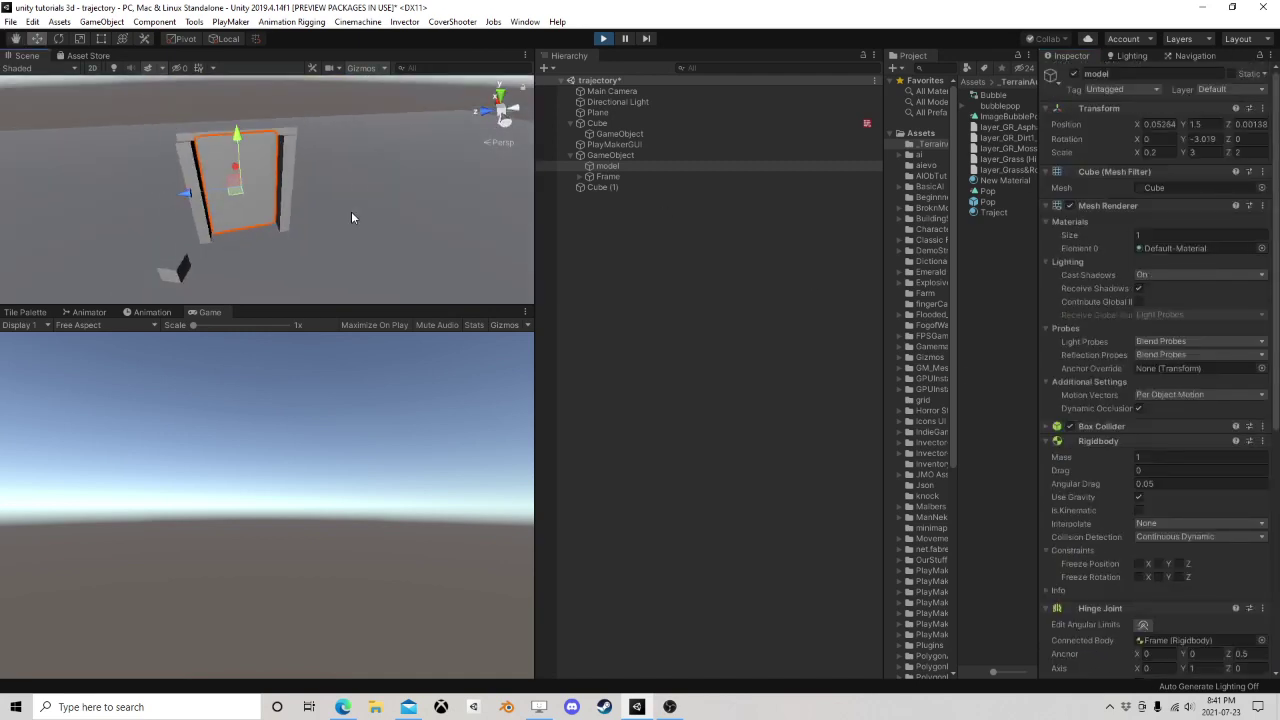